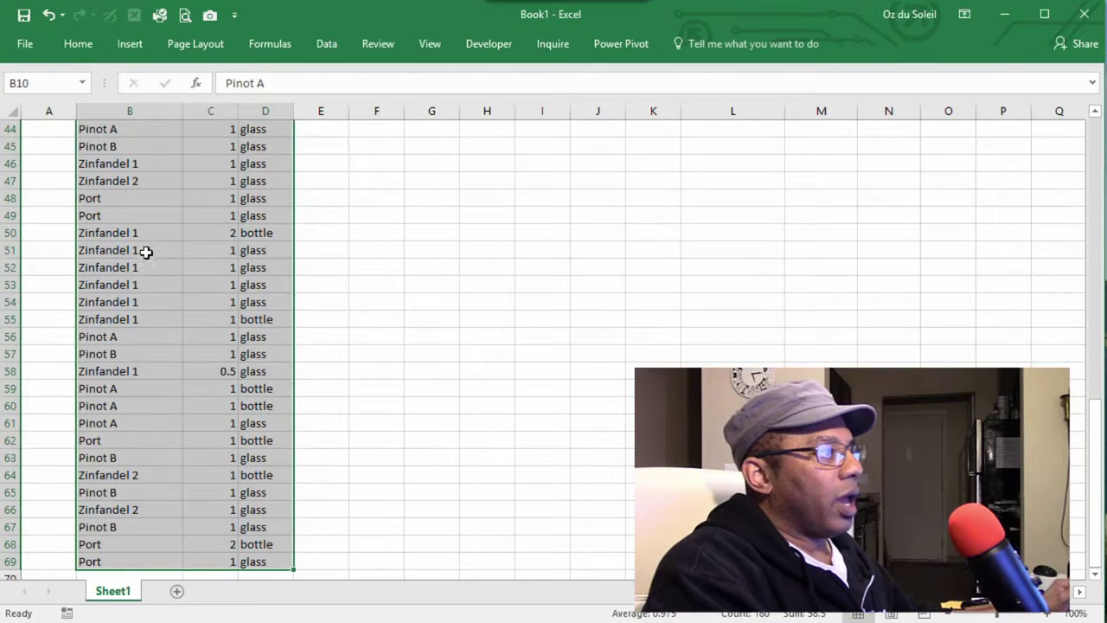
Step: Examine the wine log's Zinfandel 1 entries and the reference table's wine names, bottle sizes and glass sizes
click(152, 234)
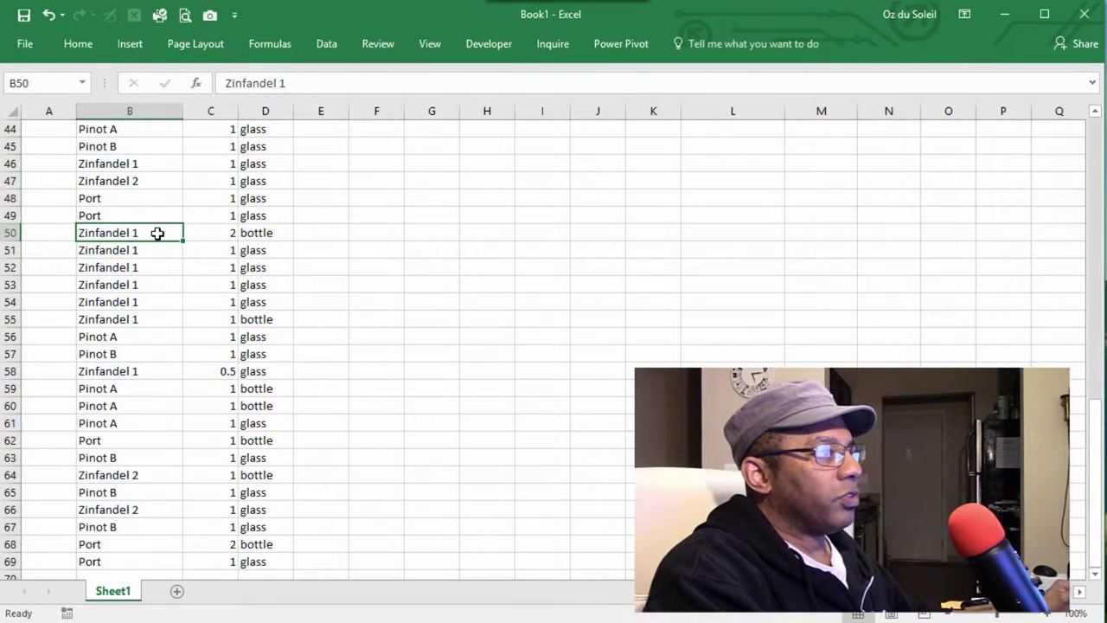
click(210, 236)
click(259, 236)
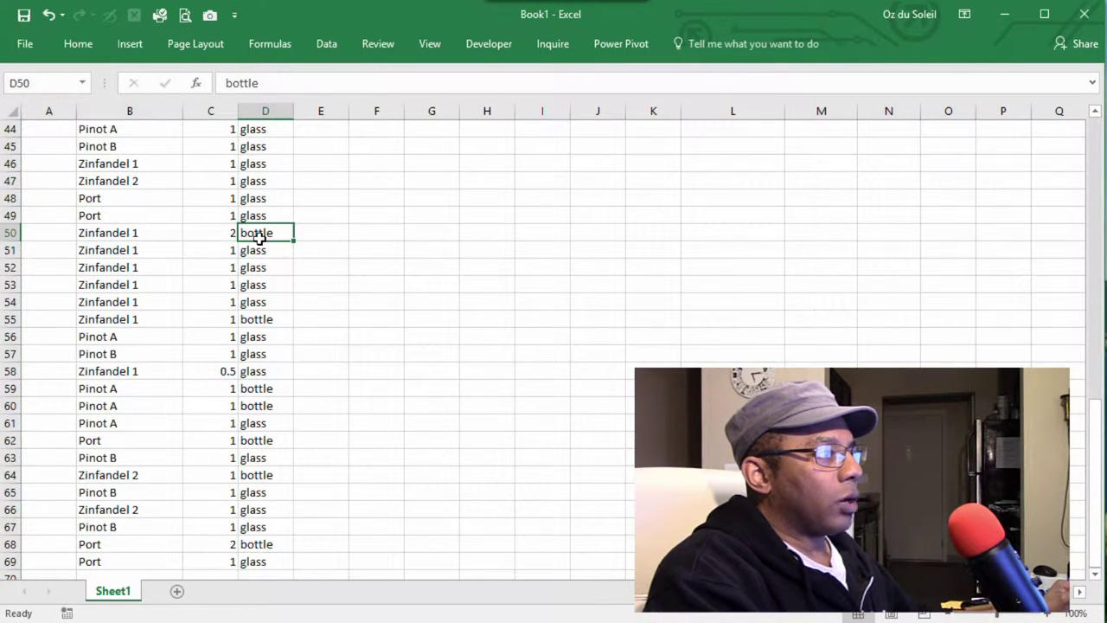
click(140, 372)
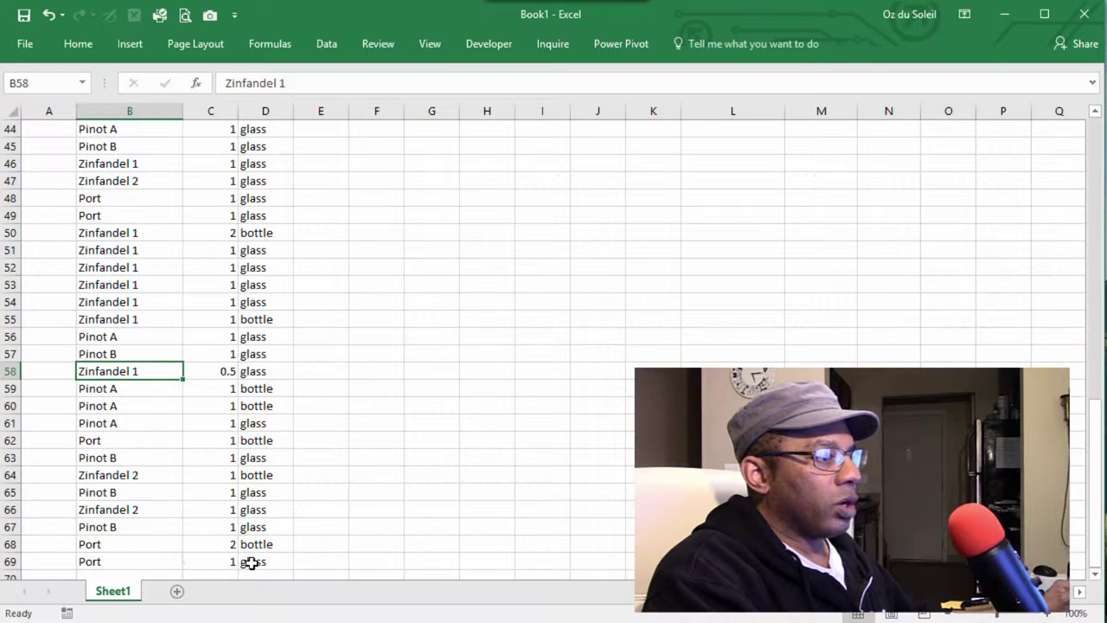
scroll(231, 522, up, 14)
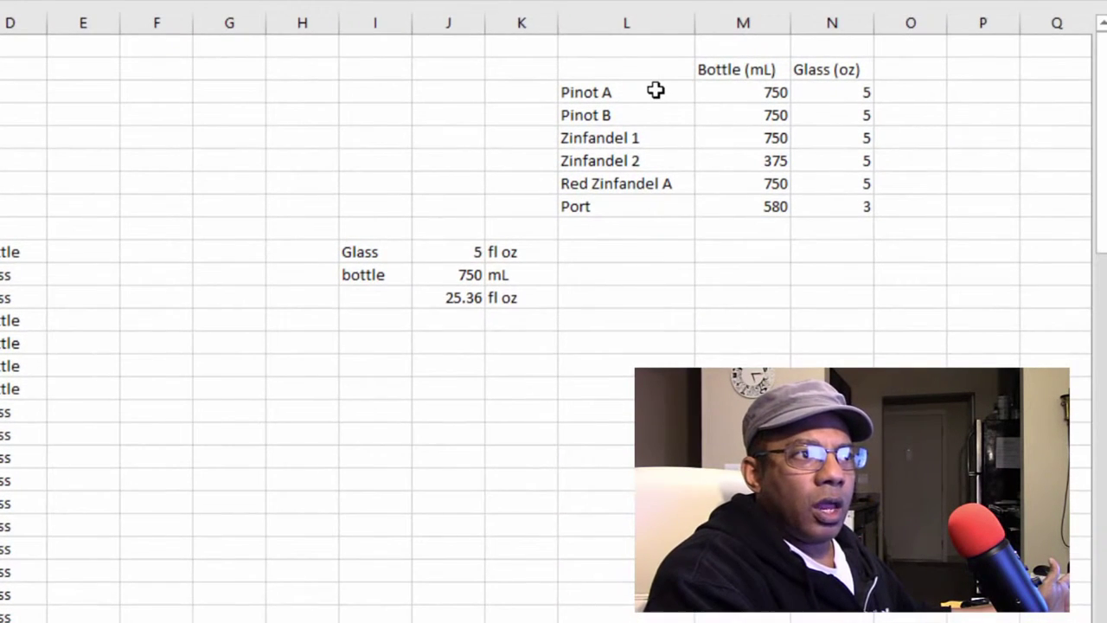
click(790, 48)
drag(655, 109, 640, 208)
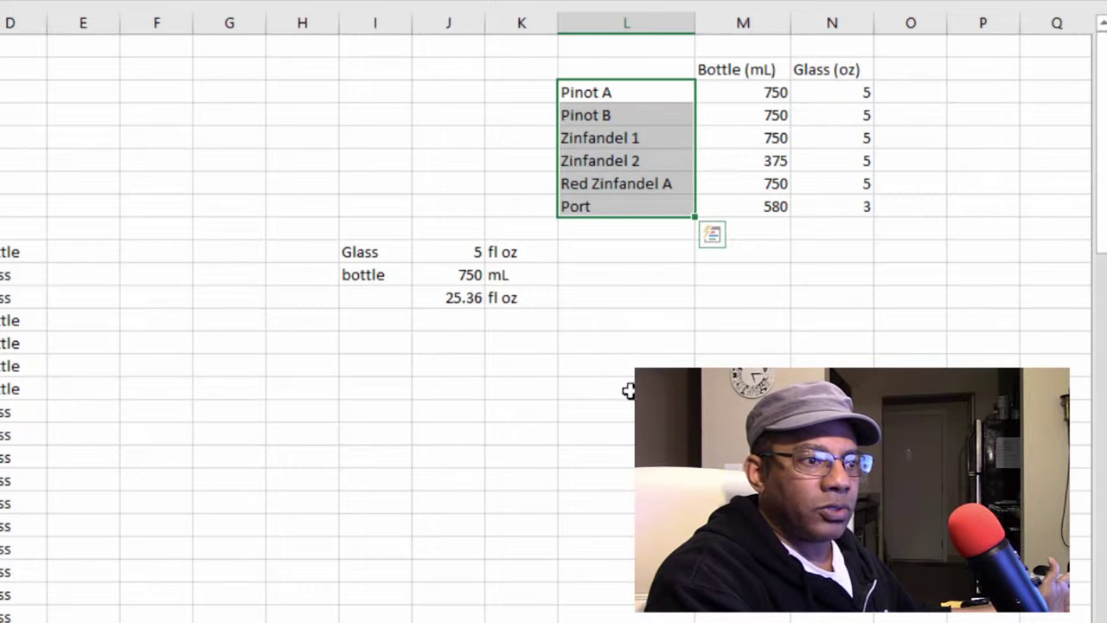
click(643, 99)
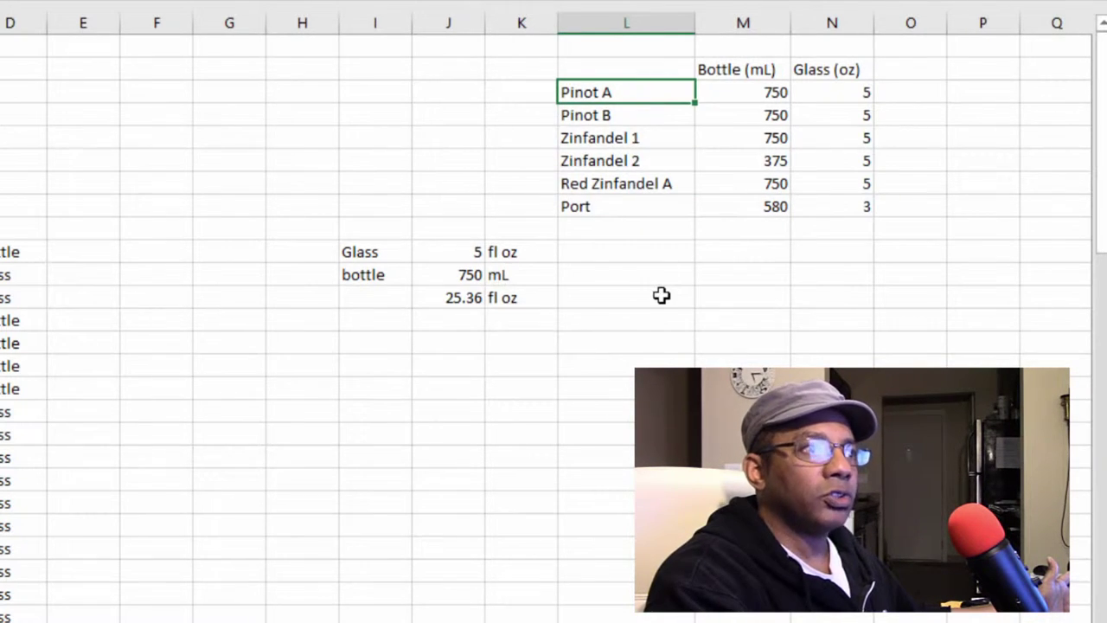
drag(739, 93, 746, 207)
drag(813, 91, 830, 208)
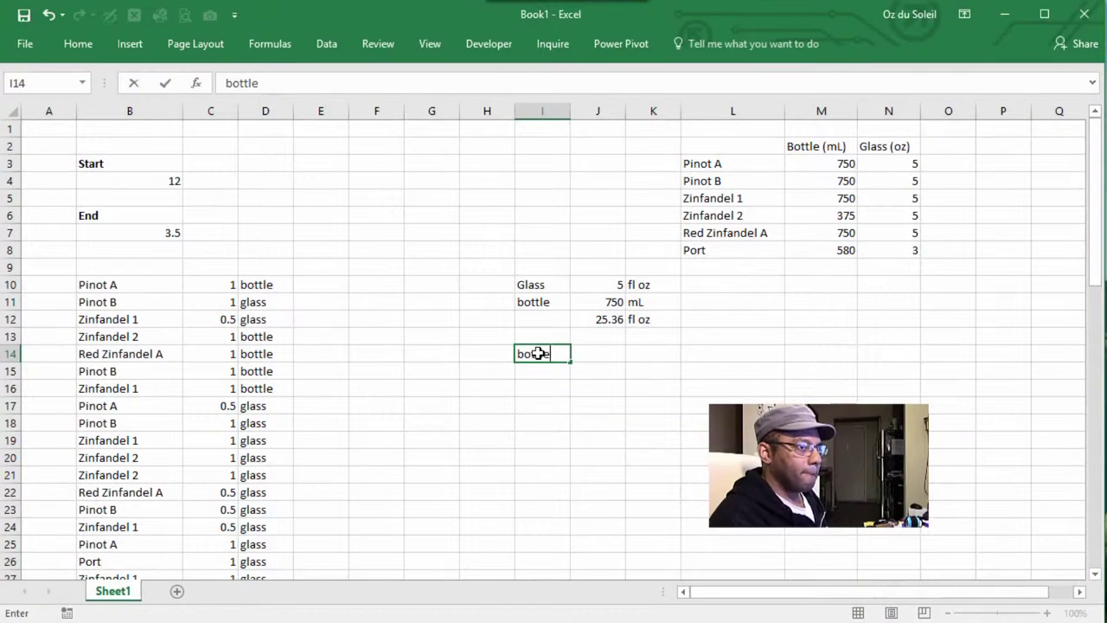
Step: Insert a blank column before Glass (oz) and a blank row at the top of the sheet
key(Tab)
right_click(888, 111)
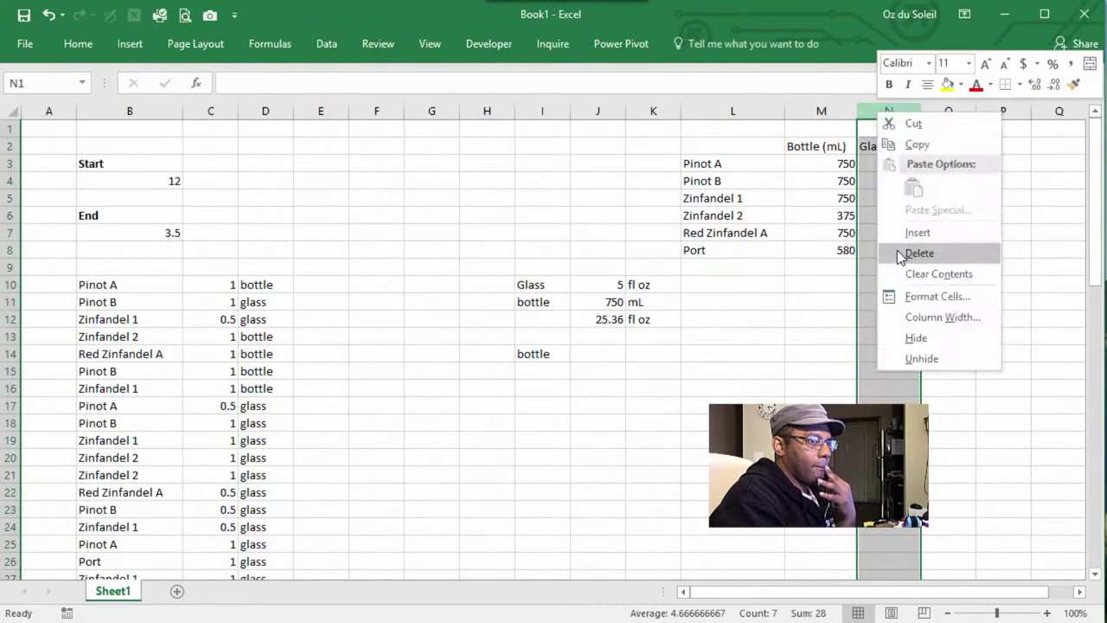
click(908, 231)
right_click(12, 128)
click(52, 247)
Step: Title the blank column in the reference table Bottle (oz) in cell N3
click(877, 143)
key(Down)
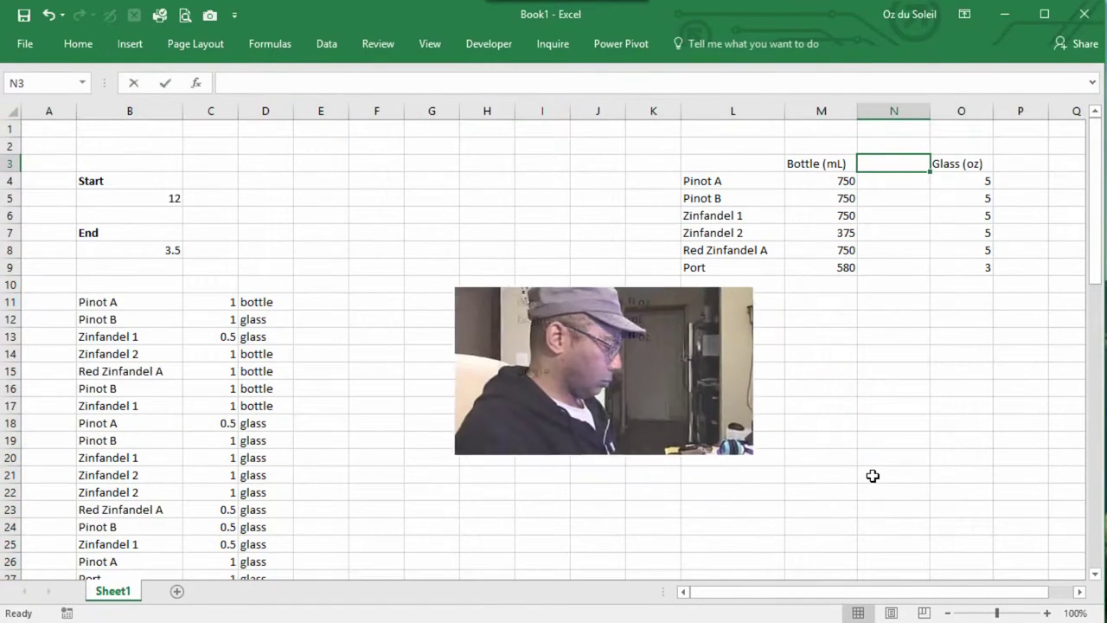
text(Bottle (oz))
key(Return)
Step: Calculate the millilitres per fluid ounce in J14 with the formula =J12/J13
click(596, 336)
click(598, 354)
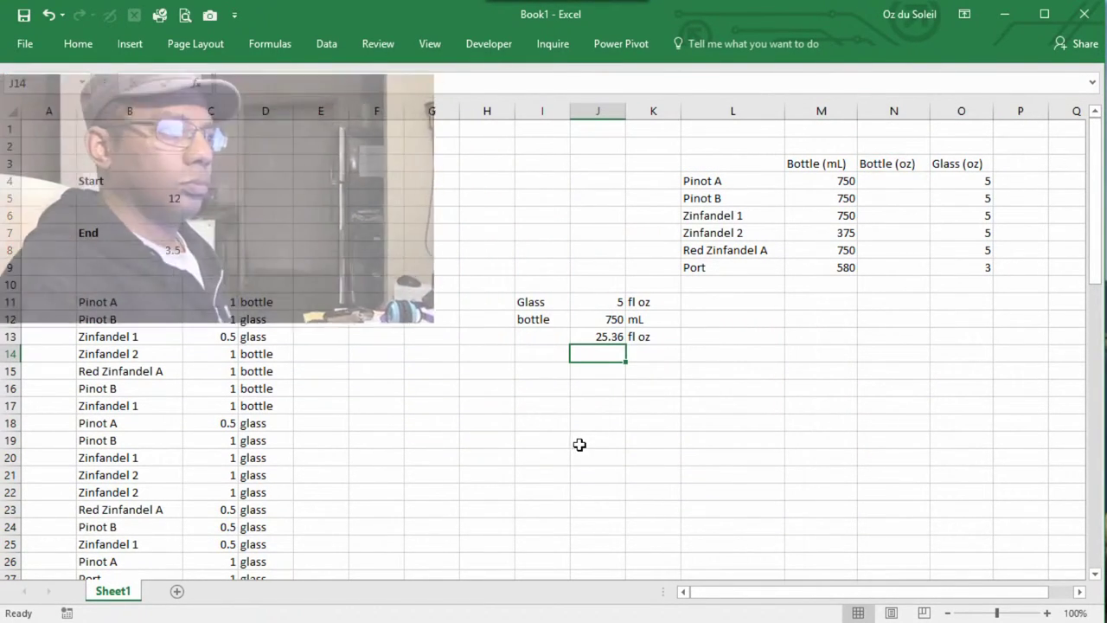
text(=)
click(584, 320)
text(/)
click(598, 336)
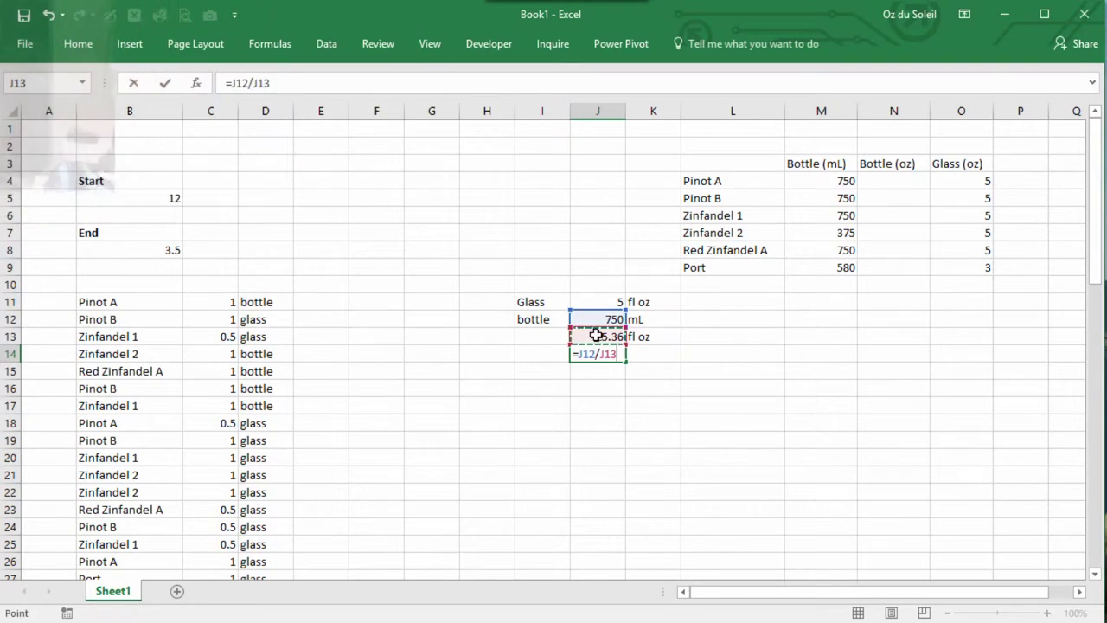
key(Return)
Step: Enter 25.36 as the Bottle (oz) value for Pinot A and Pinot B
key(F5)
key(Return)
text(25.36)
key(Return)
text(25.36)
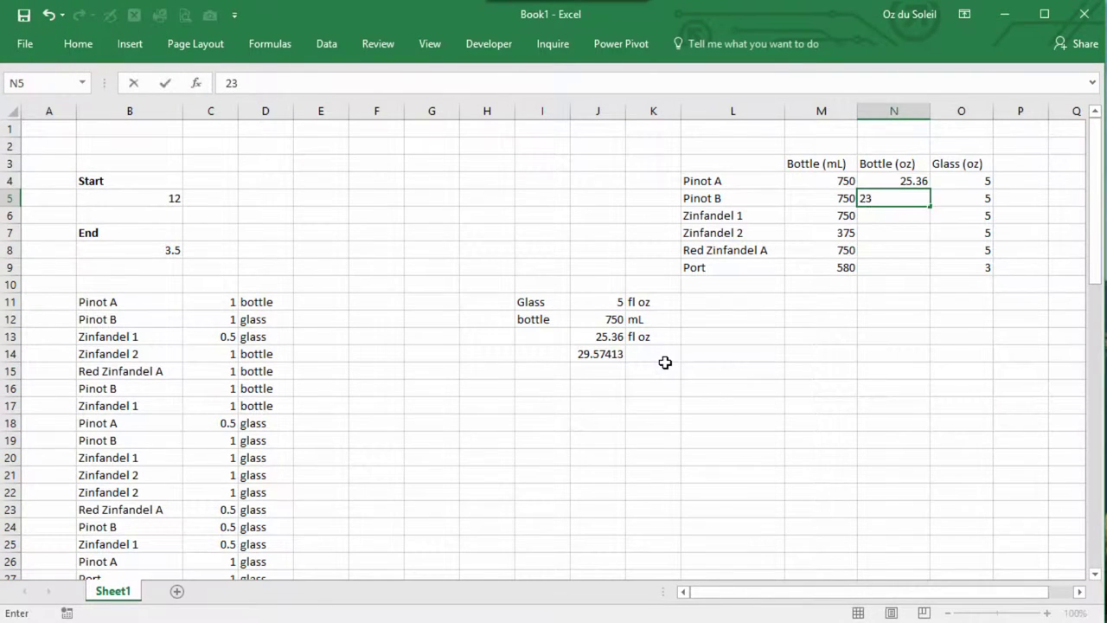
key(Return)
Step: Copy Pinot B's Bottle (oz) value to the Zinfandel 1 and Red Zinfandel A rows
right_click(881, 196)
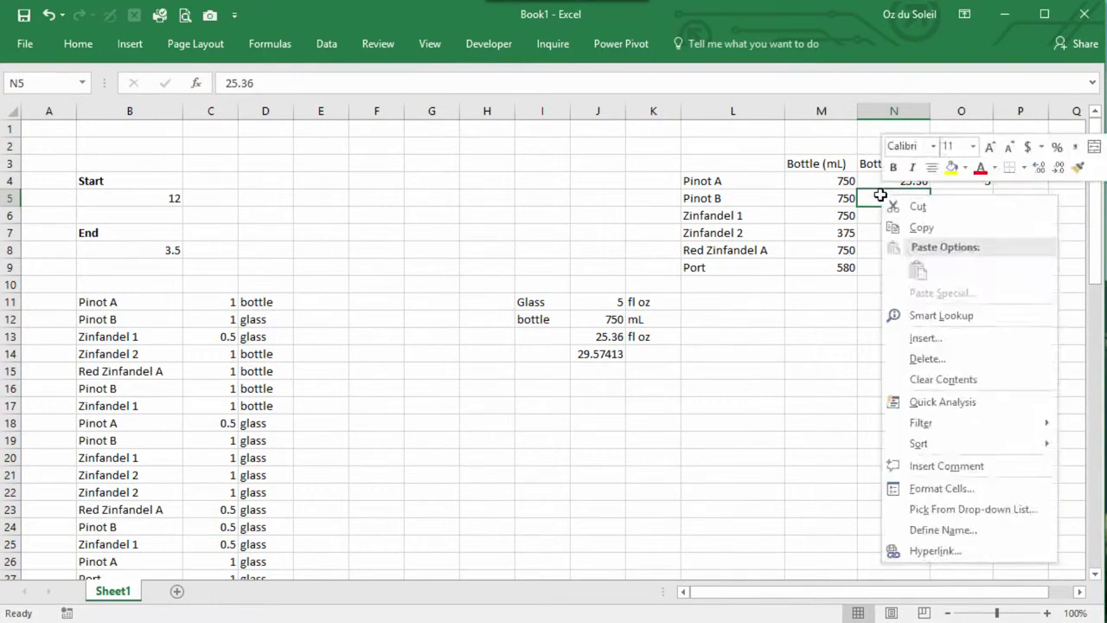
click(919, 225)
click(891, 215)
ctrl+click(902, 249)
right_click(902, 248)
key(p)
click(888, 227)
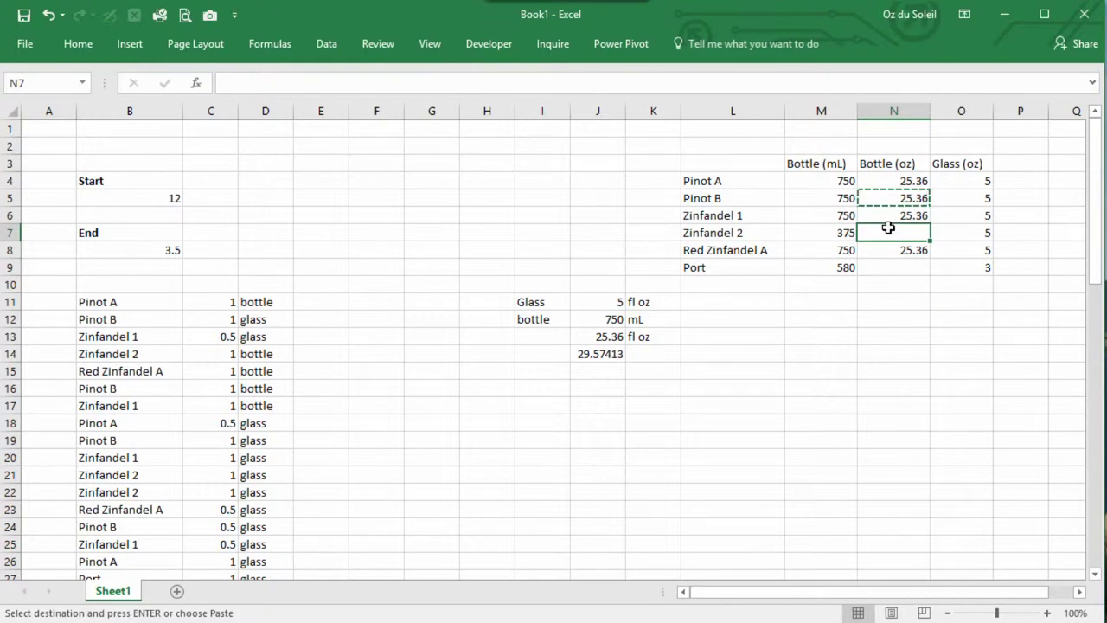
Step: Calculate the ratio of the small bottle to the standard bottle in L13 with the formula =375/750
click(705, 336)
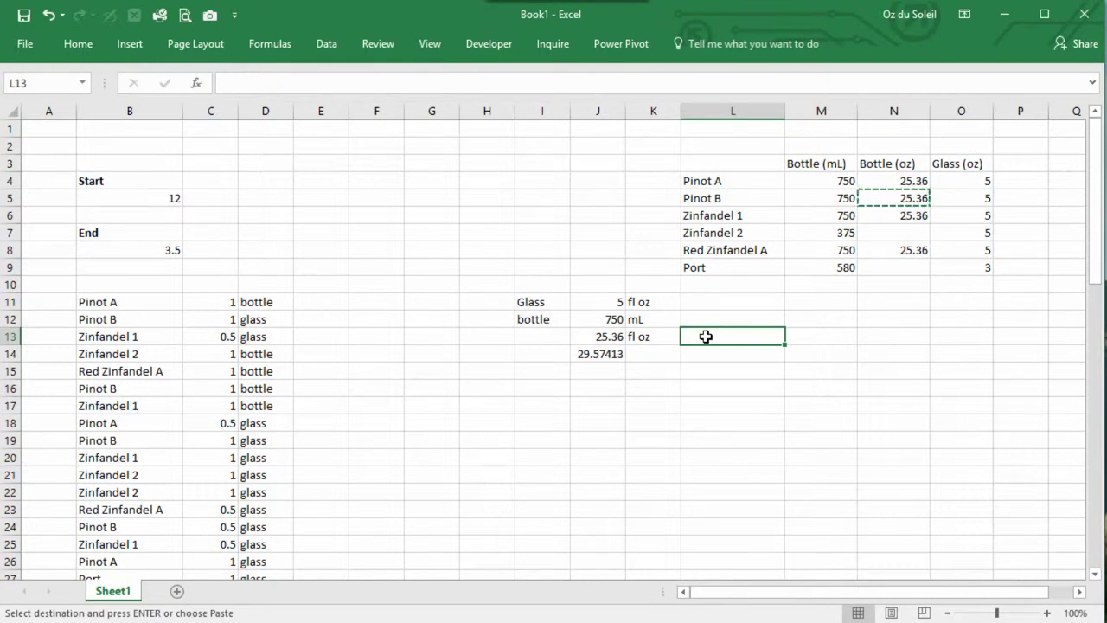
text(375=)
key(BackSpace)
text(375/750)
key(Return)
click(706, 336)
click(251, 79)
key(Home)
text(=)
key(Return)
click(894, 233)
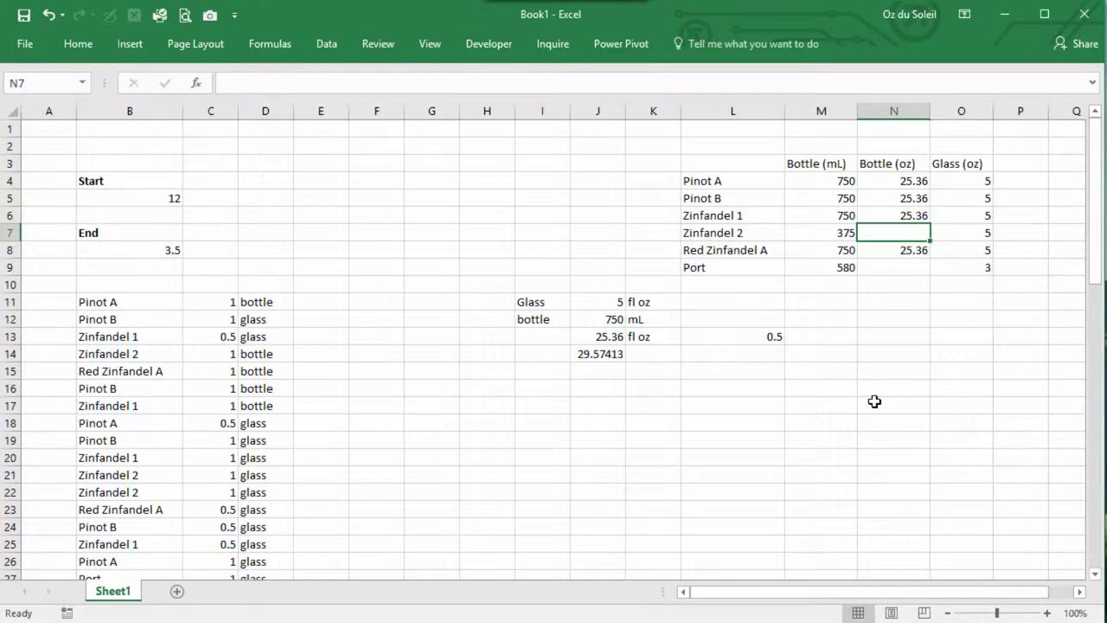
Step: List the bottle sizes 750, 350 and 580 in J16:J18 and enter 25.36 beside 750 in K16
click(588, 386)
text(750)
key(Return)
text(350)
key(Return)
text(580)
key(Return)
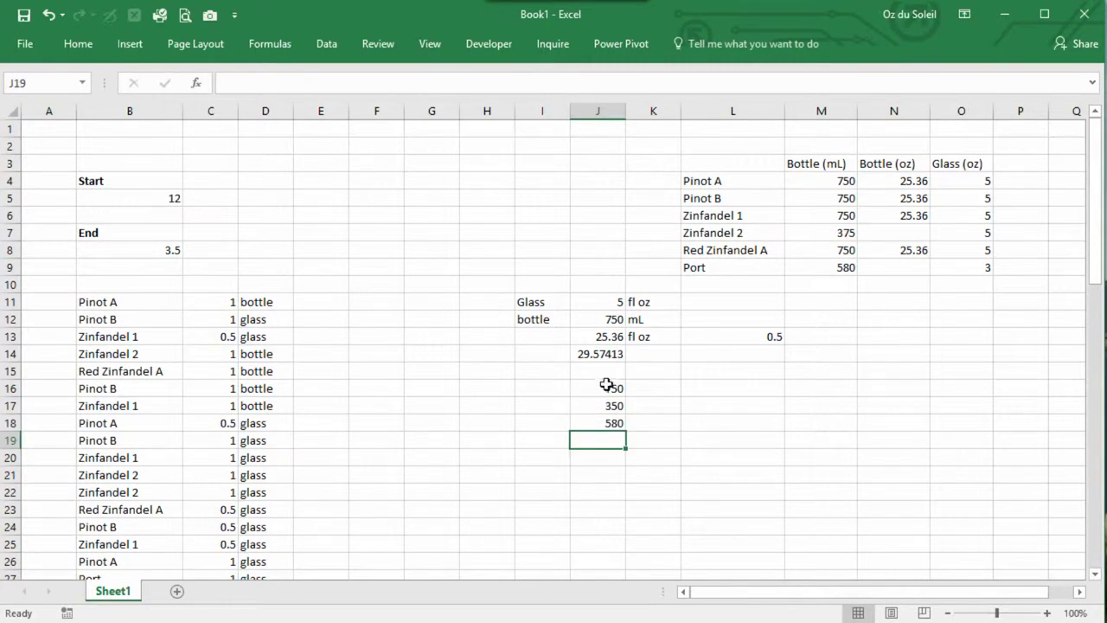
click(645, 391)
text(25.36)
key(Return)
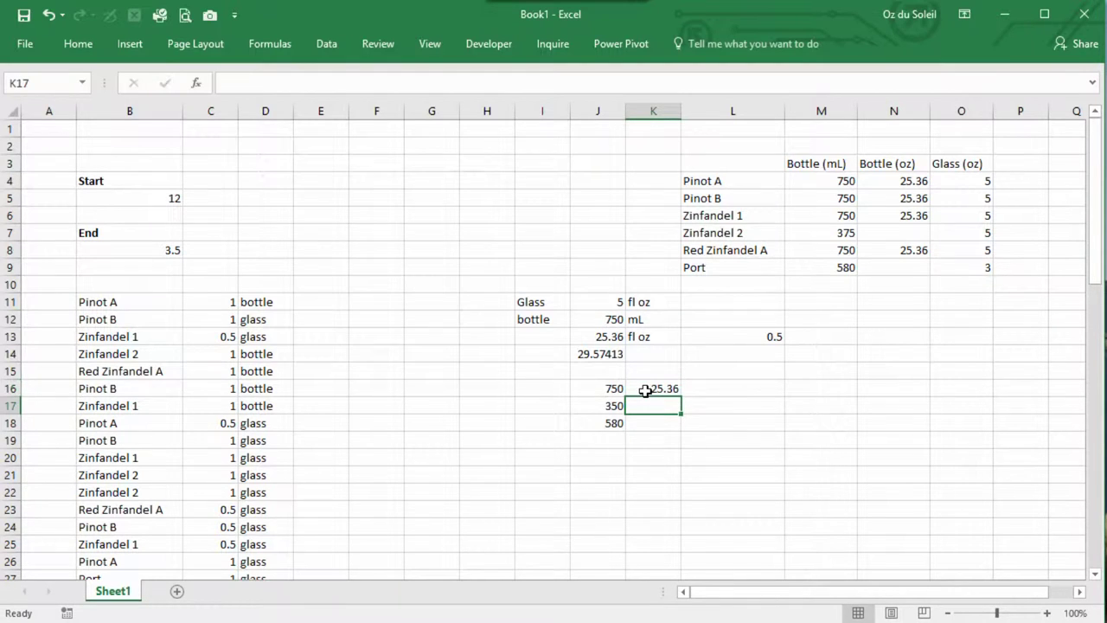
Step: Convert the 350 mL bottle to ounces in K17 with the formula =J17/J16*K16
text(=)
click(593, 410)
text(/)
click(613, 387)
text(*)
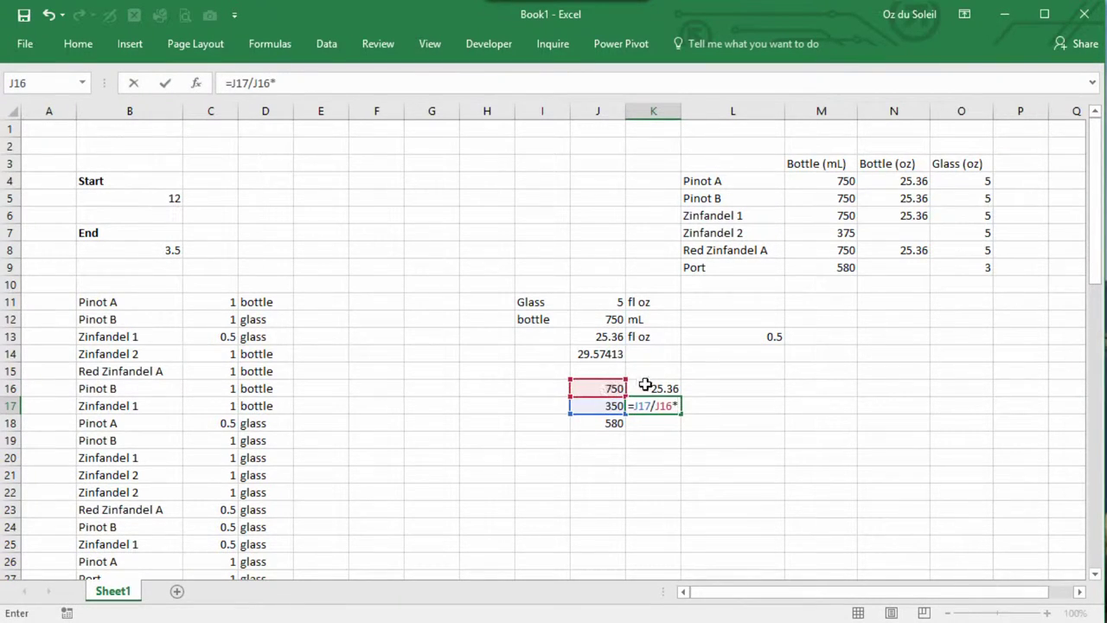
click(646, 386)
key(Return)
key(Up)
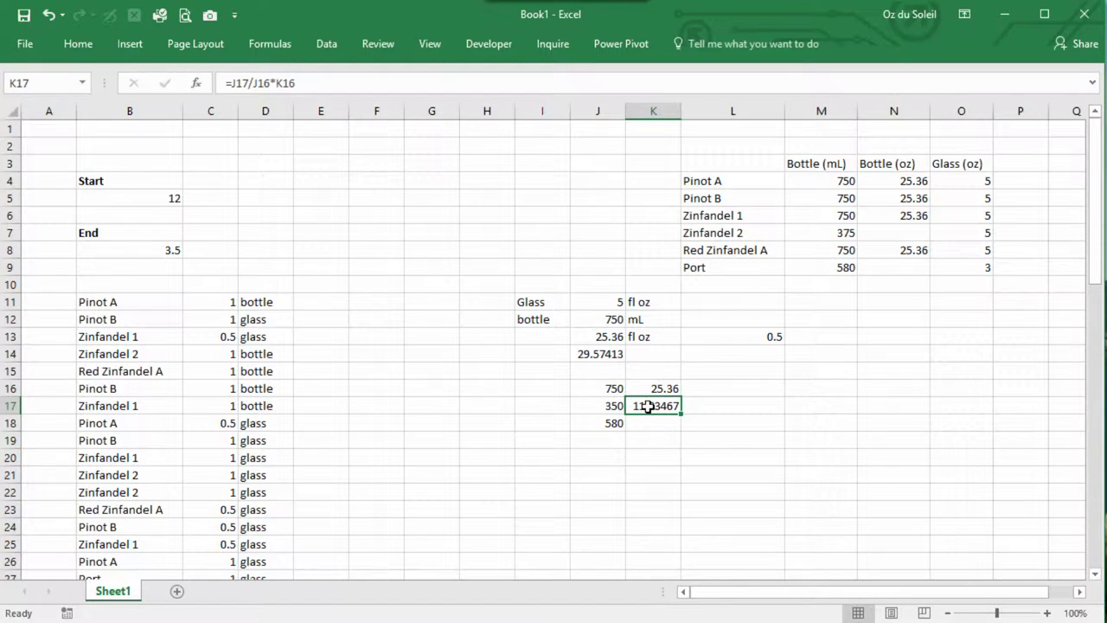
Step: Fill the ounce conversion formula down to K18 for the 580 mL bottle and review its cell references
drag(681, 413, 684, 436)
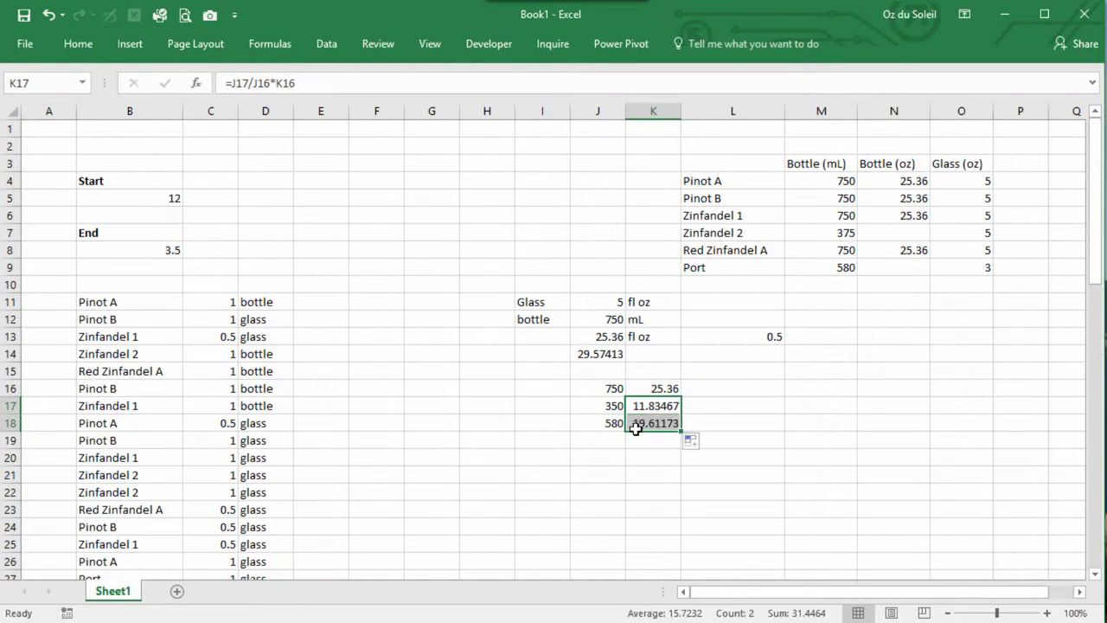
key(F2)
drag(598, 407, 655, 391)
key(Return)
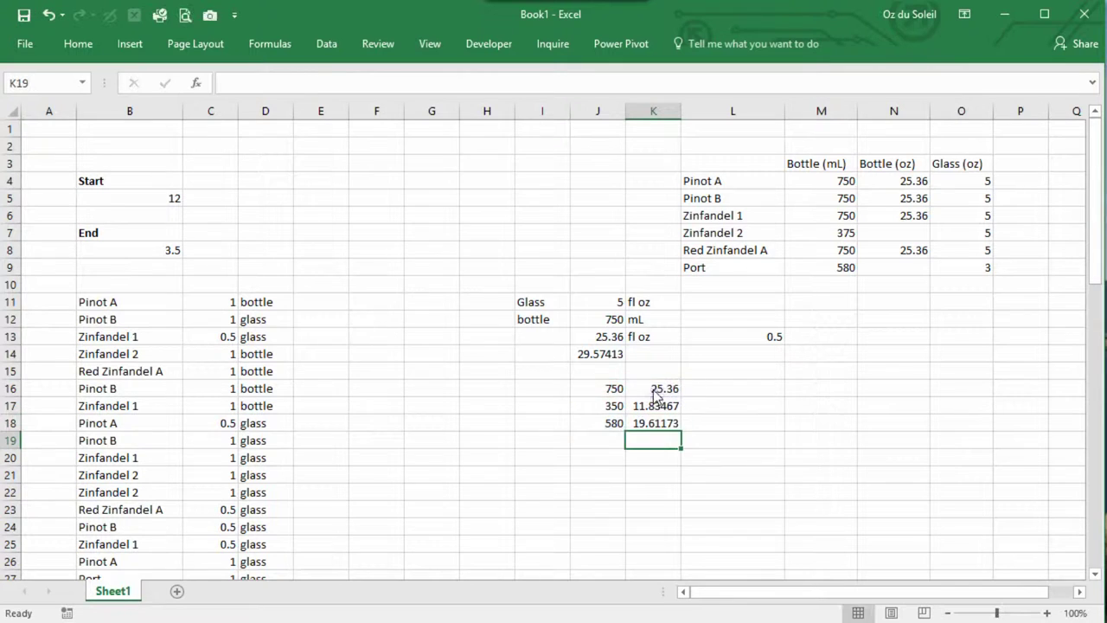
Step: Enter the Bottle (oz) values 11.83 for Zinfandel 2 and 19.61 for Port
click(901, 228)
text(11.83)
key(Return)
key(Return)
text(19.61)
key(Return)
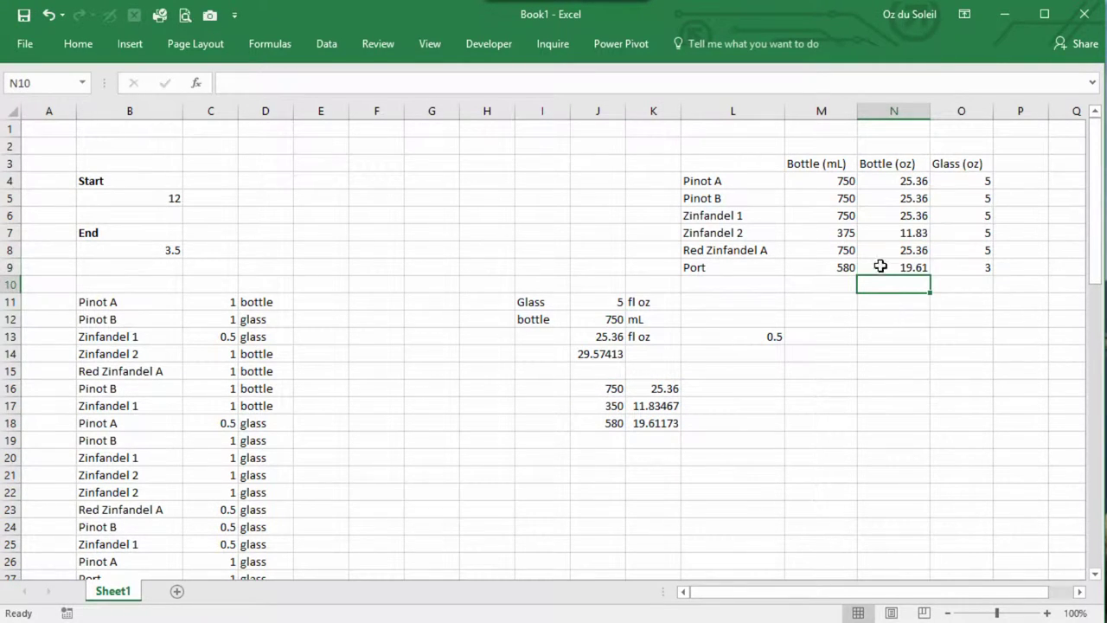
Step: Move the scratch calculations beneath the reference table and head the log's first three columns Wine, Qty and Unit
drag(529, 299, 954, 445)
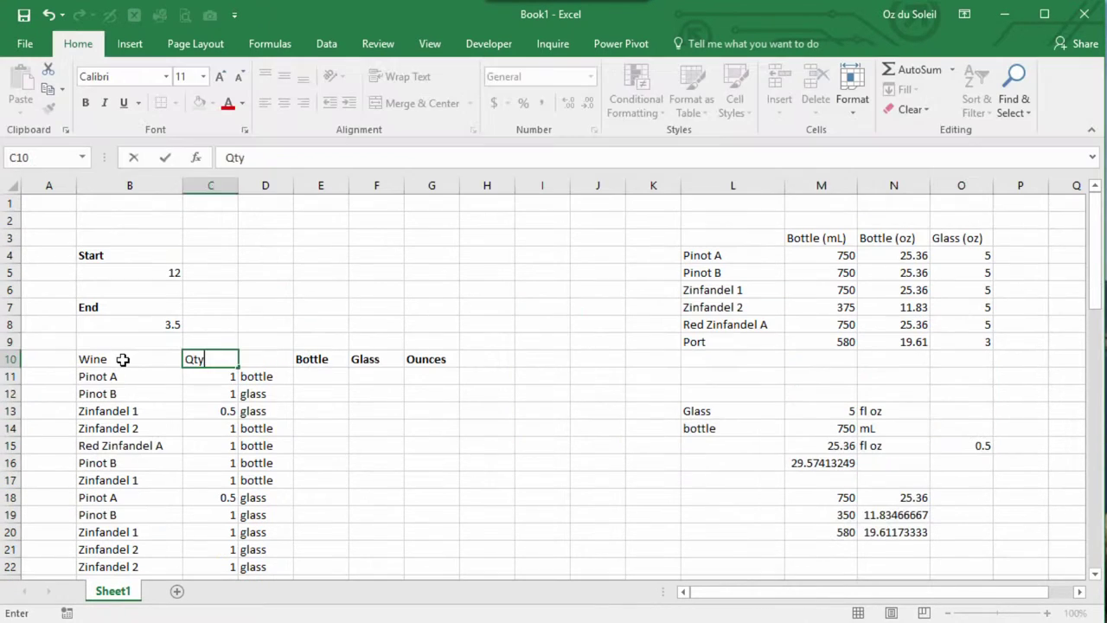
key(Tab)
text(Unit)
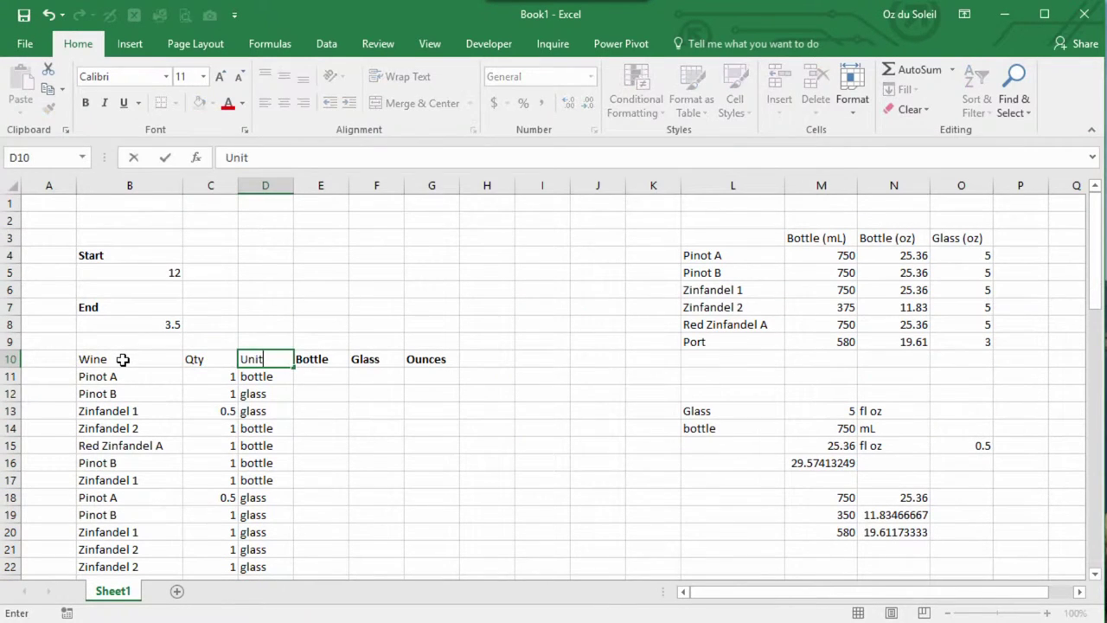
Step: Format the wine log starting at B10 as a table in a light blue style and hide the sheet's gridlines
click(162, 359)
click(703, 110)
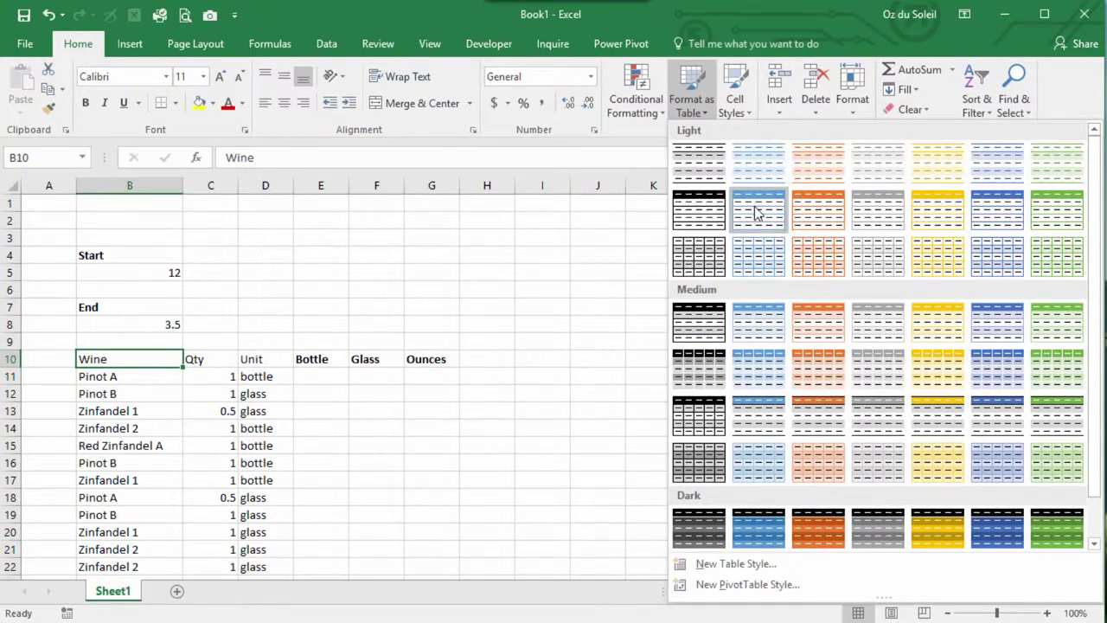
click(753, 210)
click(829, 343)
scroll(610, 383, up, 20)
click(616, 427)
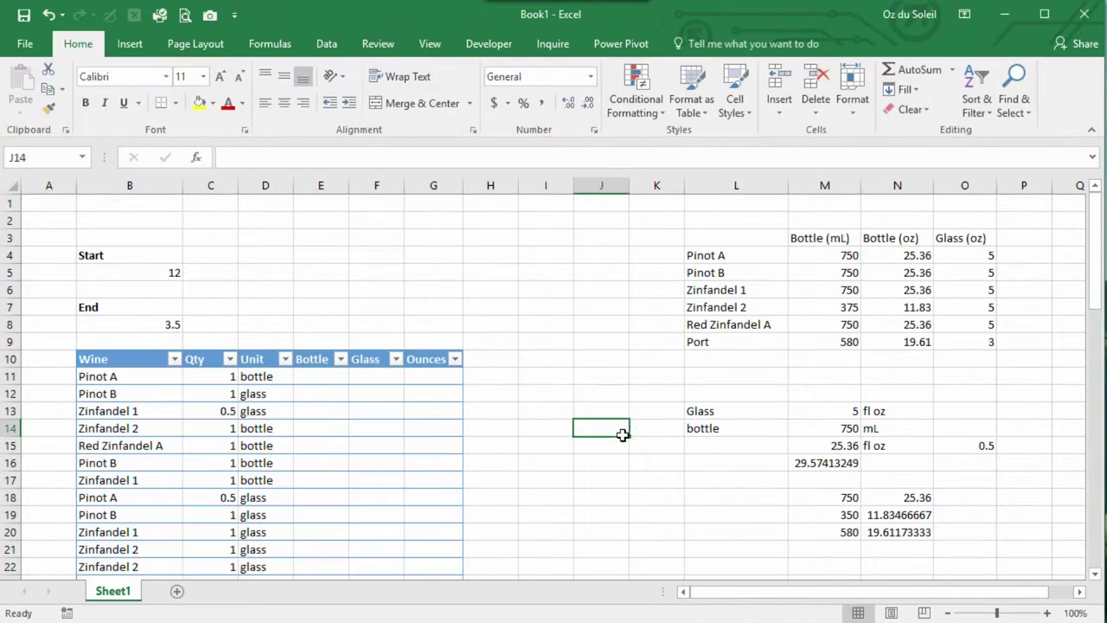
click(430, 43)
scroll(425, 438, down, 2)
Step: Begin an IF formula in E11 that tests whether the row's Unit equals the Bottle column header
click(314, 271)
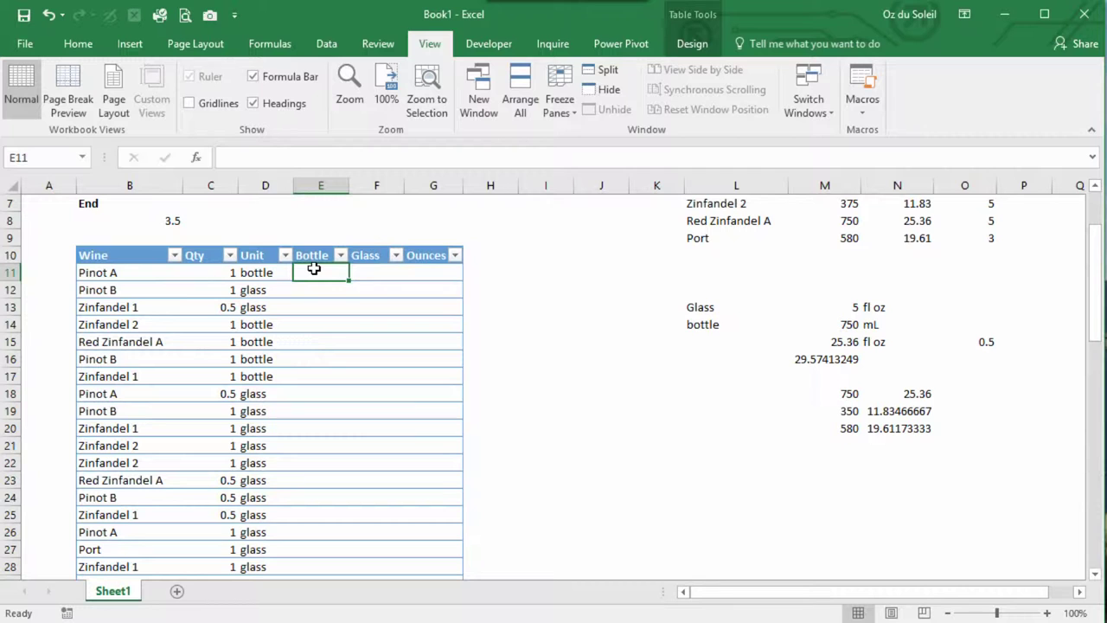
scroll(314, 268, up, 1)
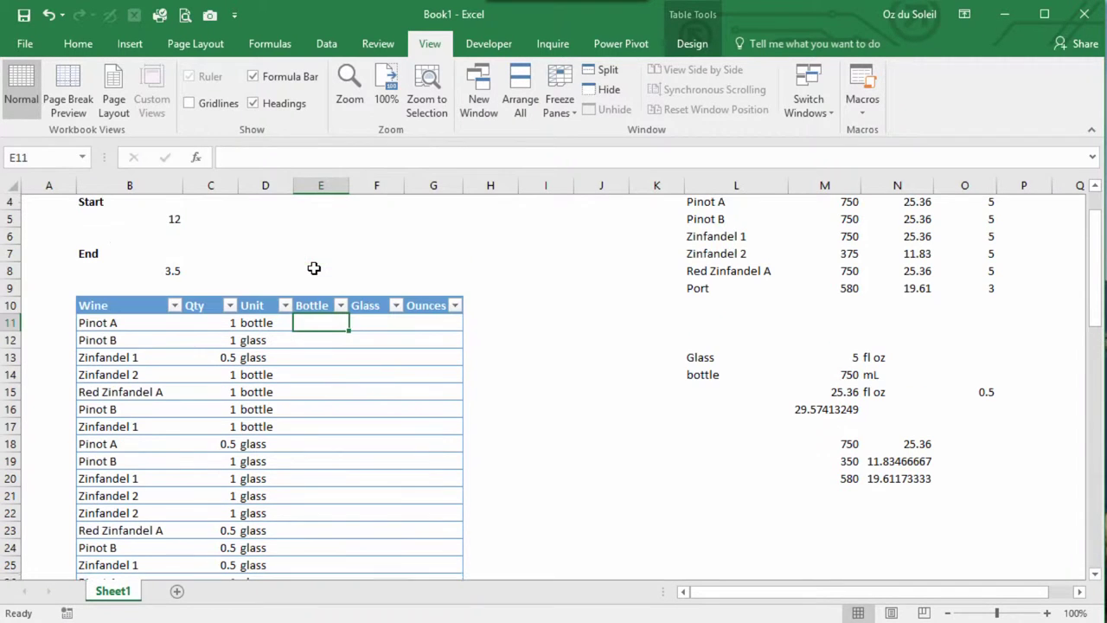
scroll(314, 268, up, 1)
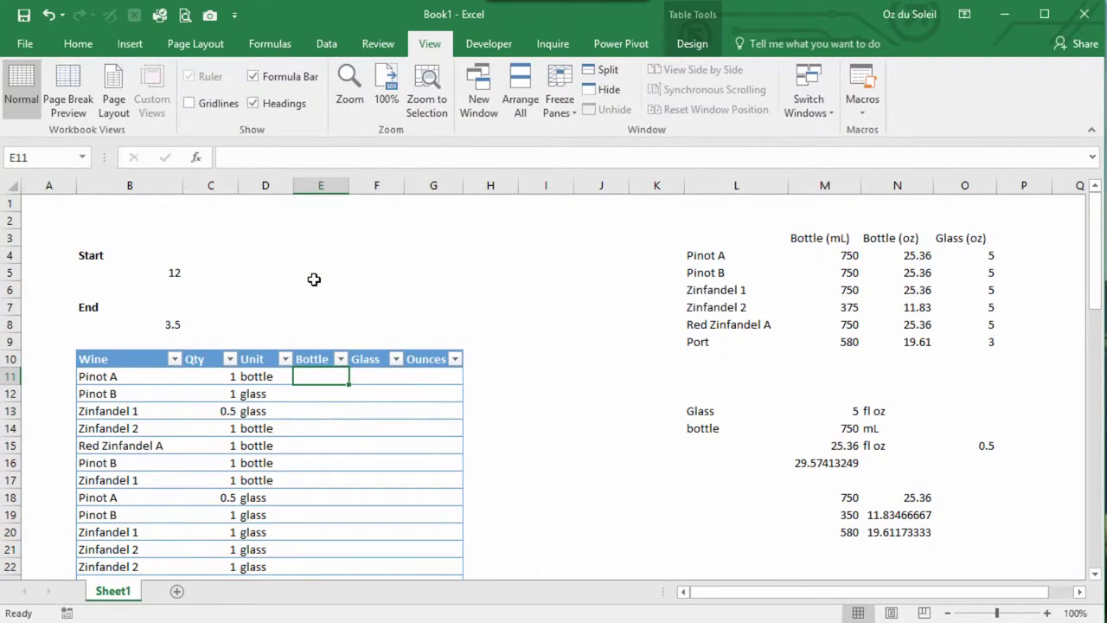
text(=if()
click(250, 376)
text(=)
click(327, 350)
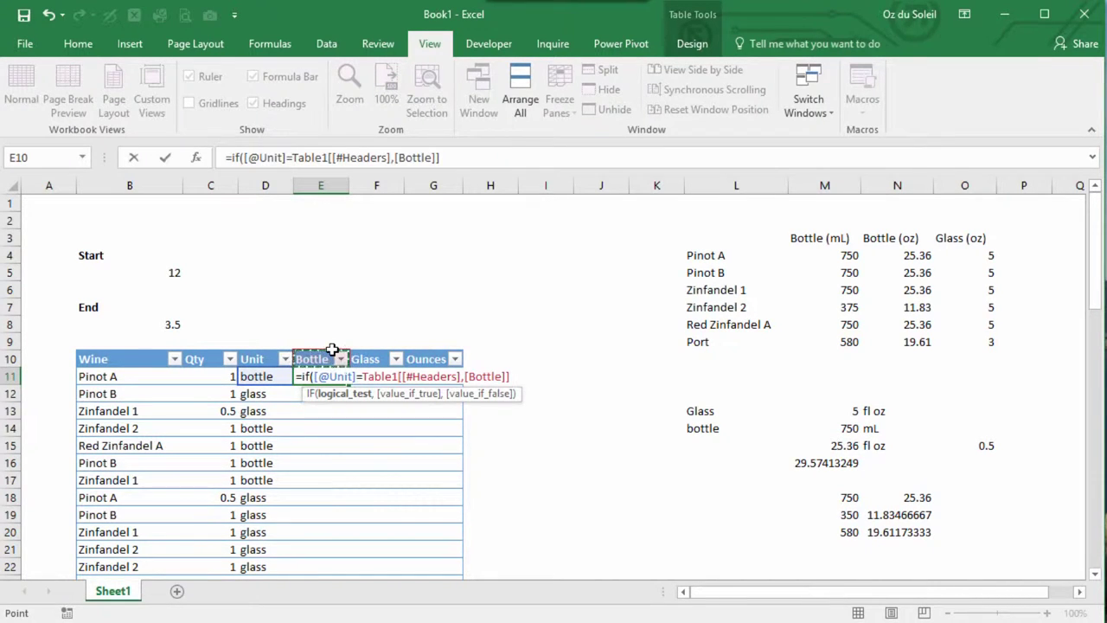
text(,)
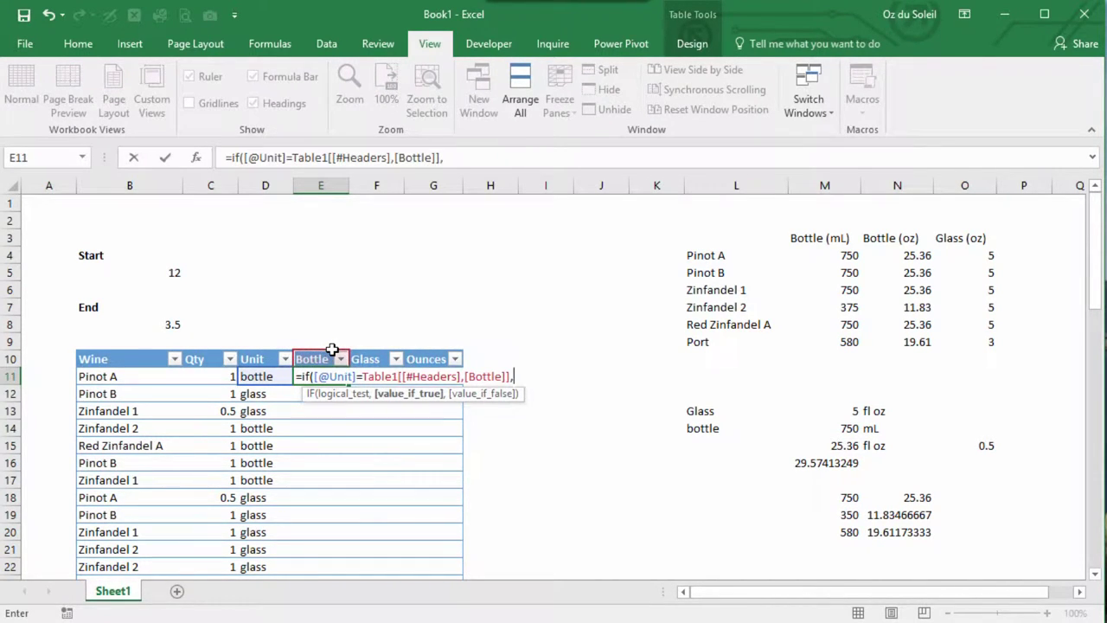
Step: Complete the E11 formula with an exact-match VLOOKUP of the row's Wine in L4:N9, column 3, returning an empty string otherwise
text(vlookup()
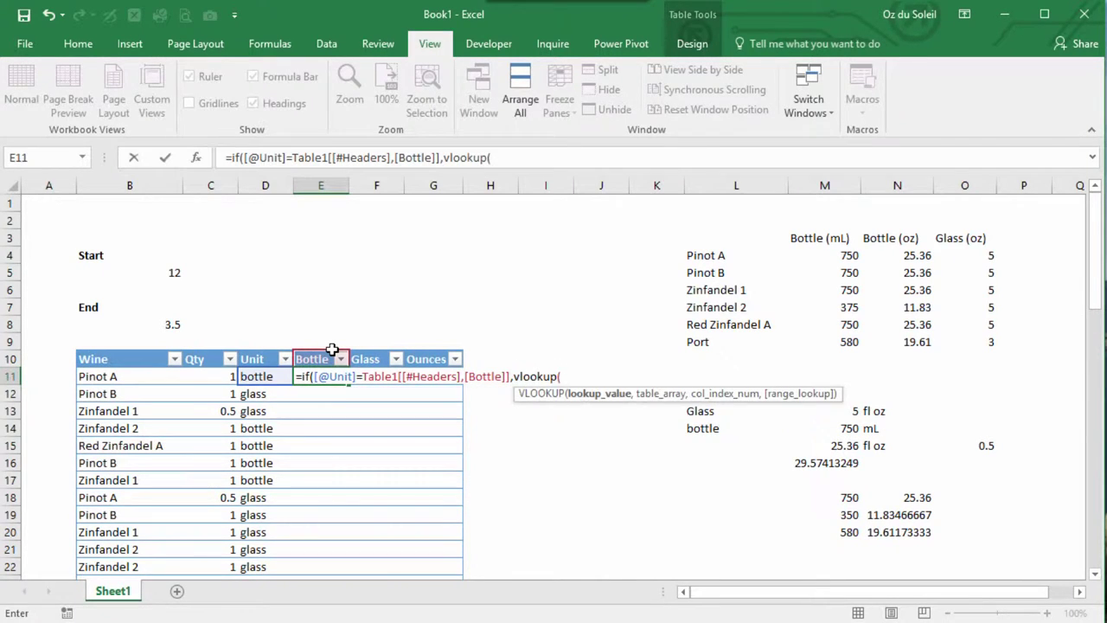
click(140, 373)
text(,)
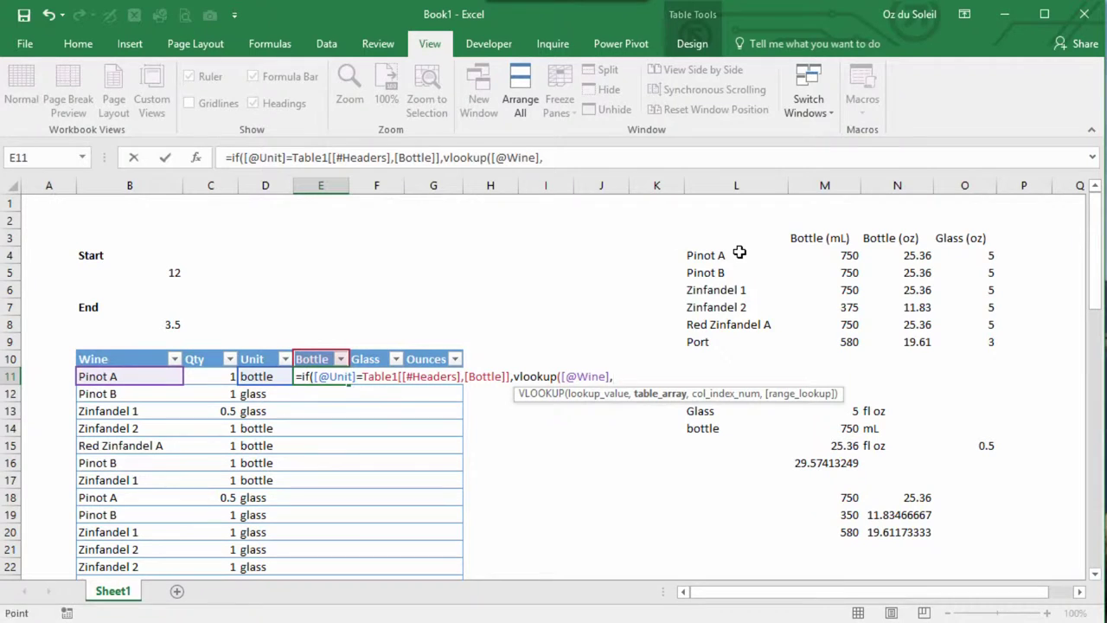
drag(739, 252, 907, 339)
text(,3)
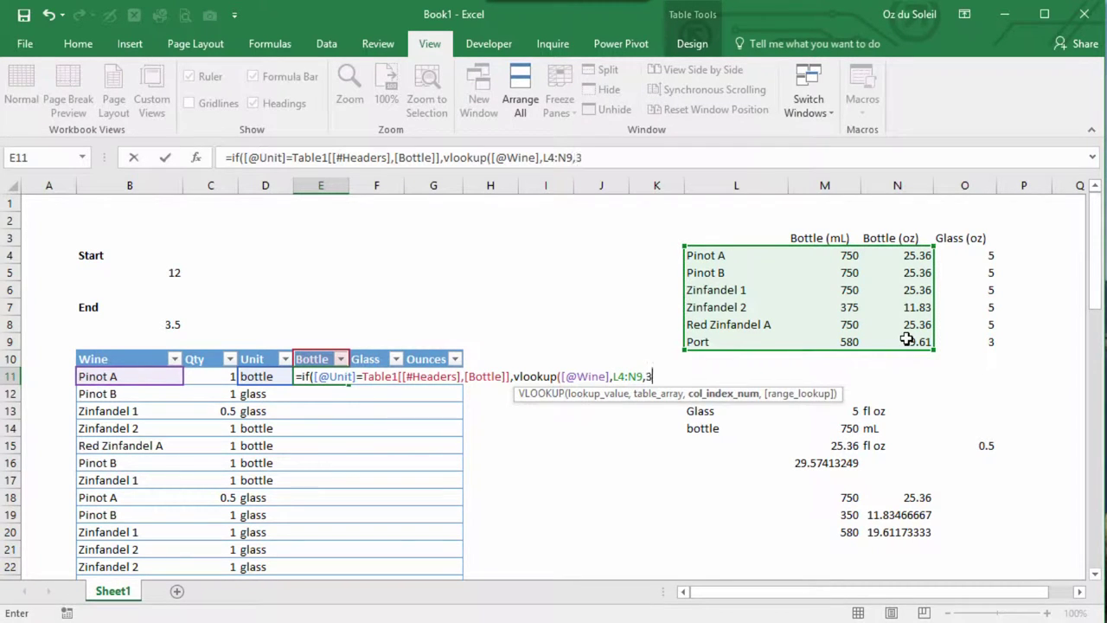
text(,false),""))
key(Return)
key(Up)
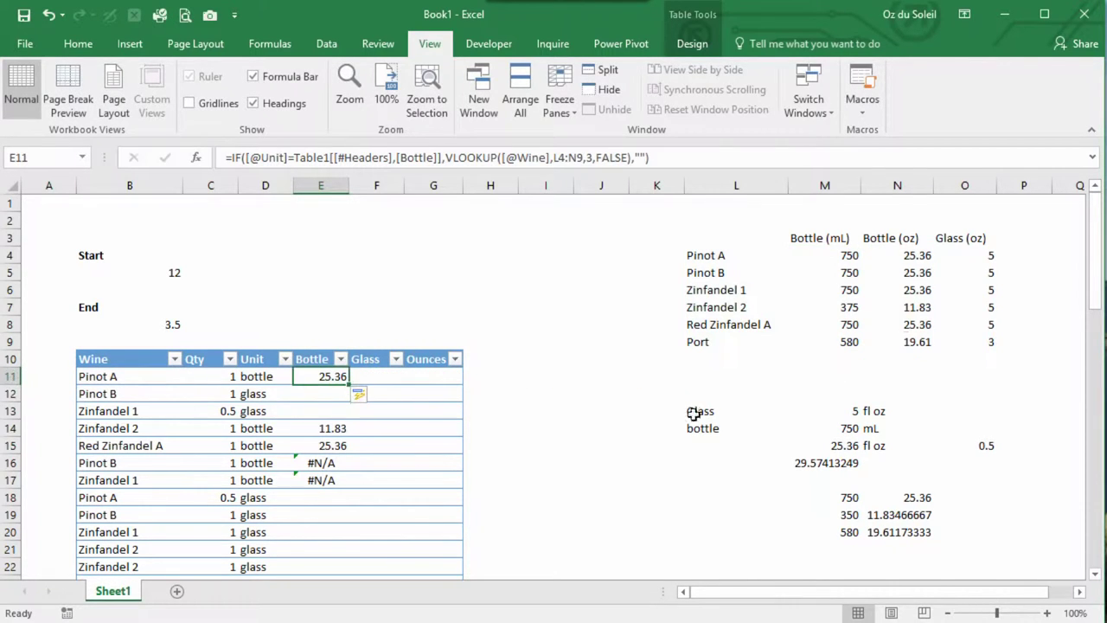
Step: Inspect the lookup range used by the Bottle formula in E14
key(Down)
key(Down)
key(Down)
key(F2)
key(Home)
text(=)
click(321, 378)
key(Escape)
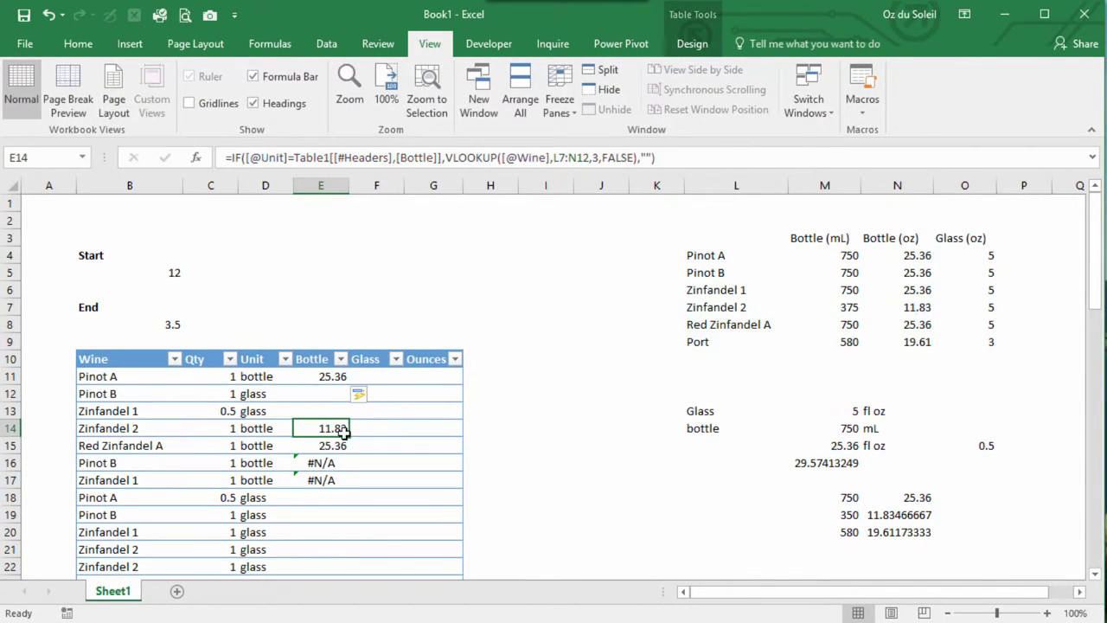
Step: Make the lookup range in E11's Bottle formula absolute as $L$4:$N$9
click(318, 377)
click(558, 158)
key(F4)
key(Return)
scroll(601, 441, down, 18)
scroll(602, 440, up, 18)
Step: Fill the E11 formula into F11 and adapt its lookup to range $L$4:$O$9 with column index 4
click(317, 376)
drag(350, 385, 398, 384)
click(377, 376)
key(F2)
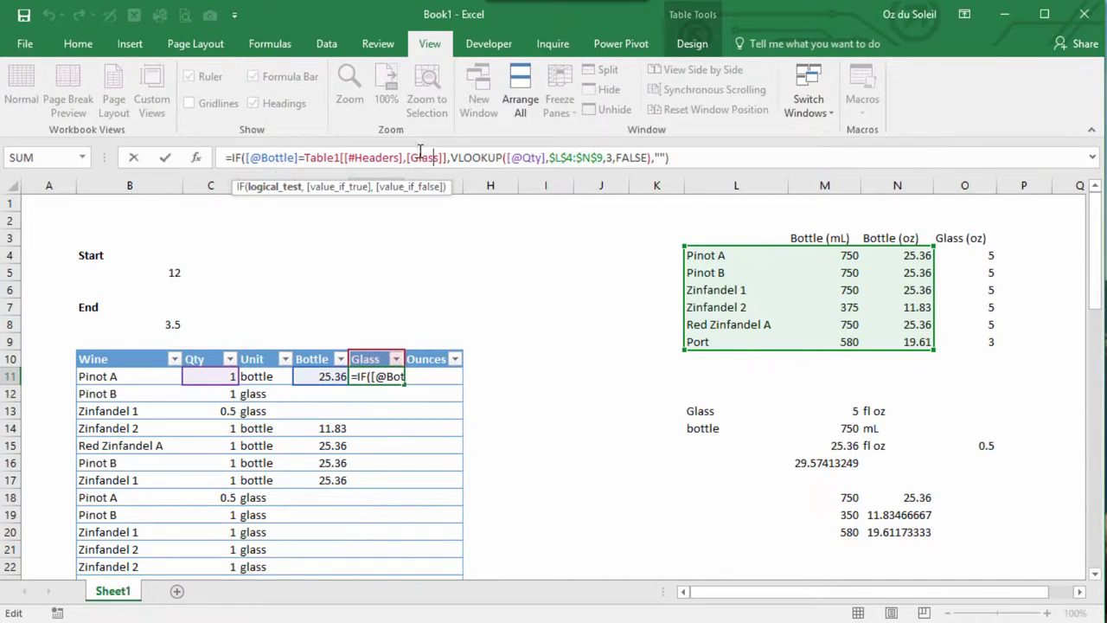
drag(932, 349, 999, 348)
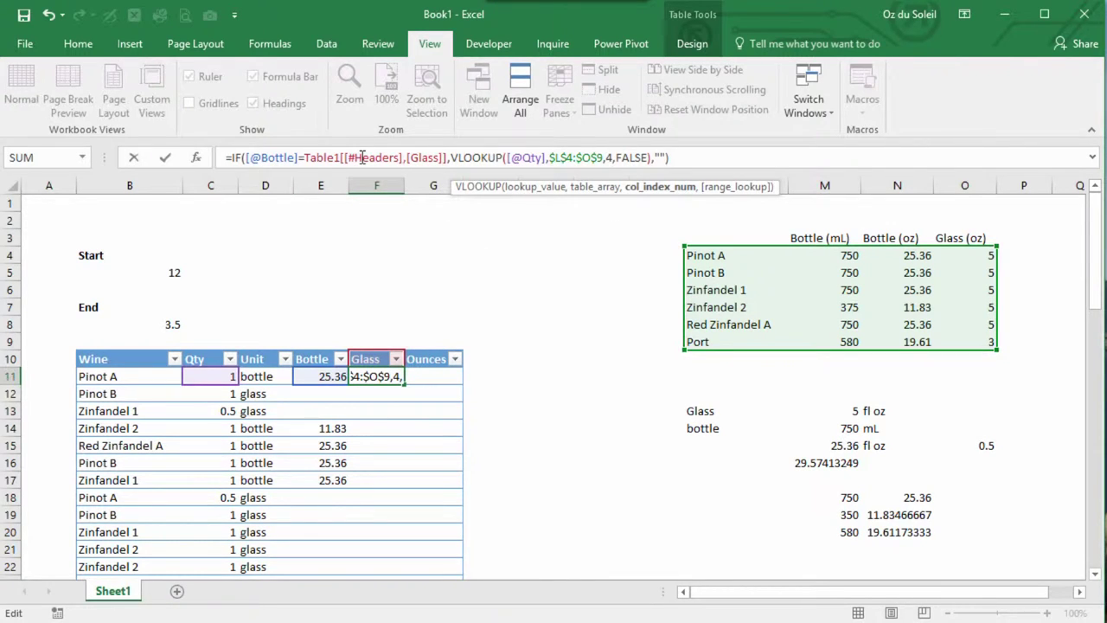
drag(509, 157, 541, 157)
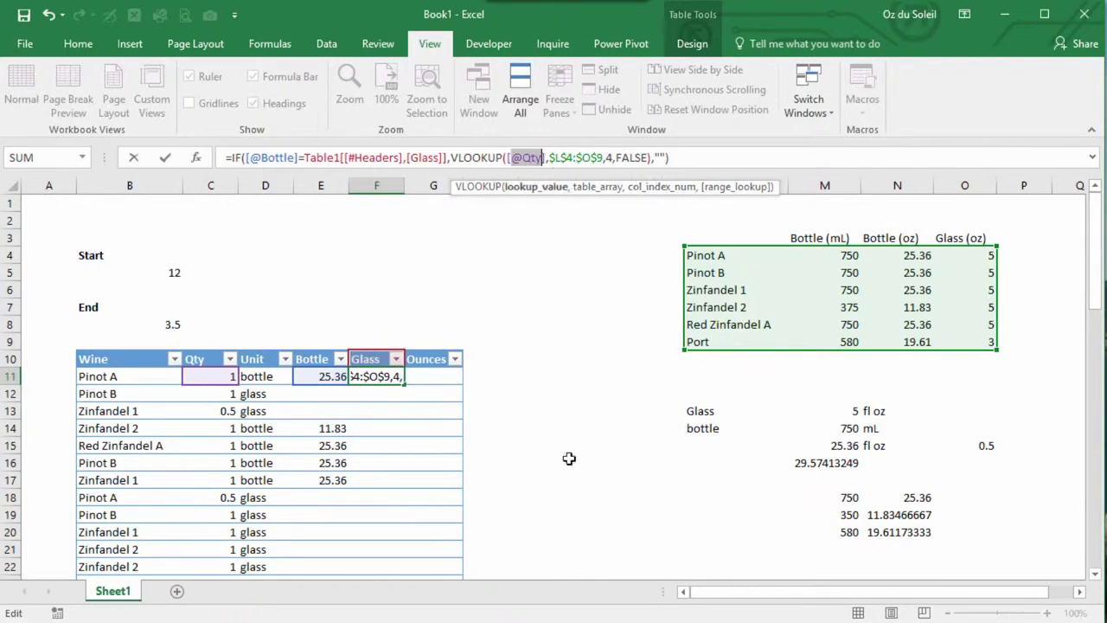
text([@wine)
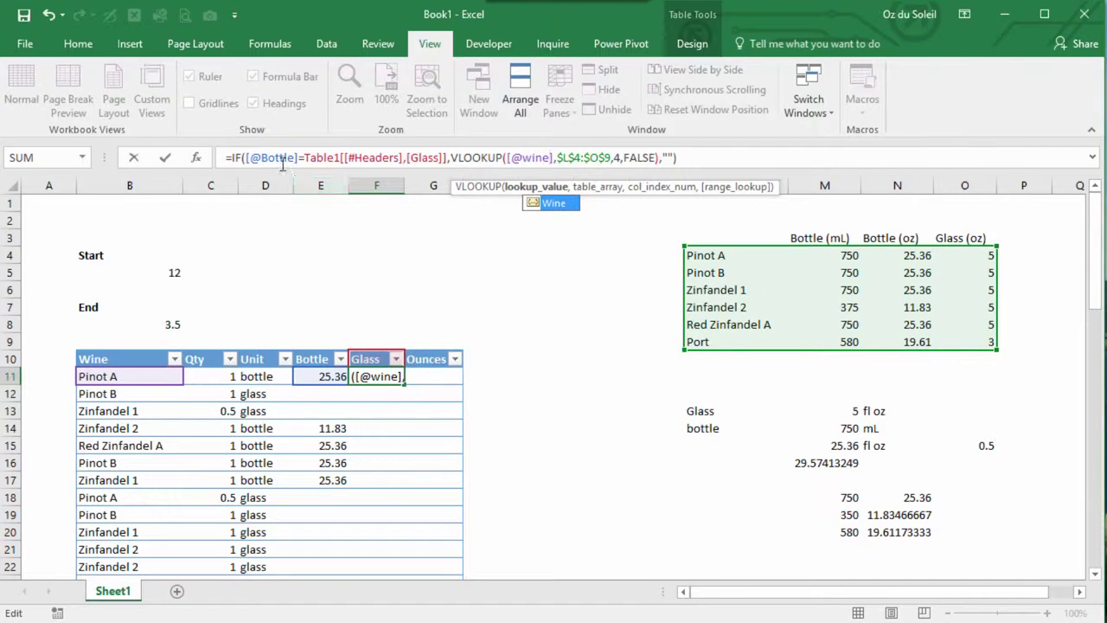
drag(261, 158, 296, 158)
text(Unit)
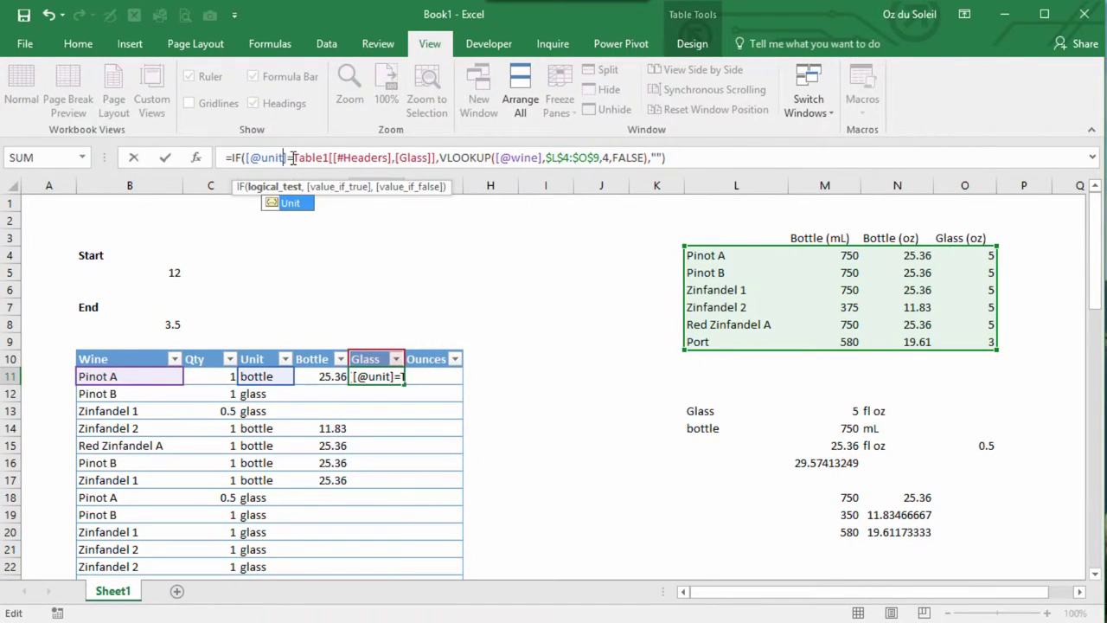
key(Return)
Step: Review the Bottle and Glass values down the whole wine log
scroll(354, 410, down, 6)
drag(358, 338, 358, 324)
scroll(845, 363, up, 5)
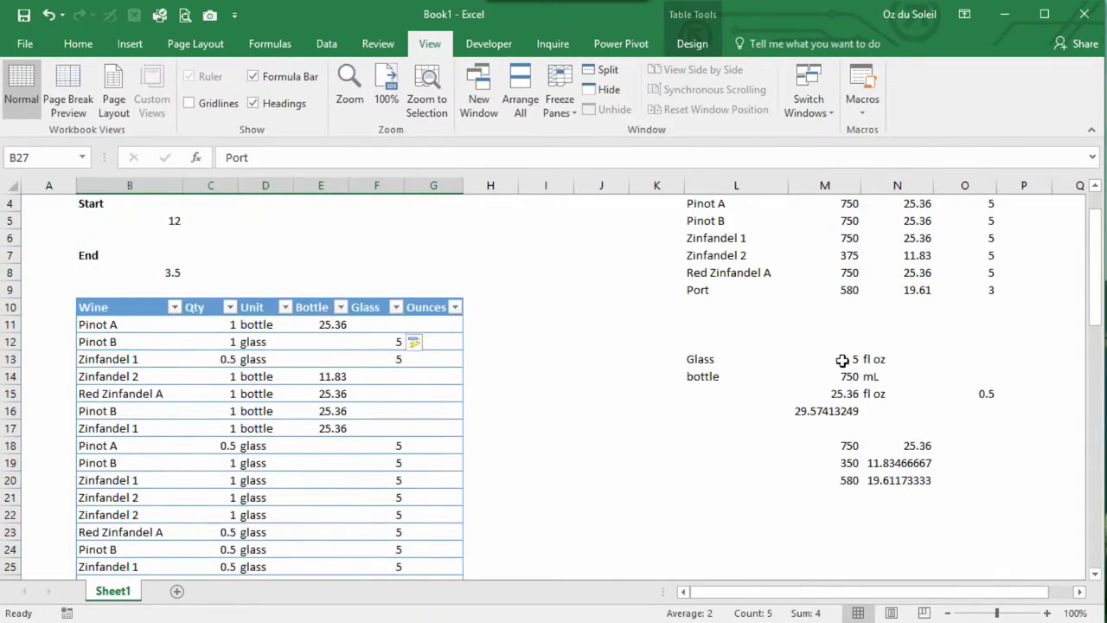
scroll(605, 346, down, 2)
click(307, 307)
scroll(208, 372, down, 16)
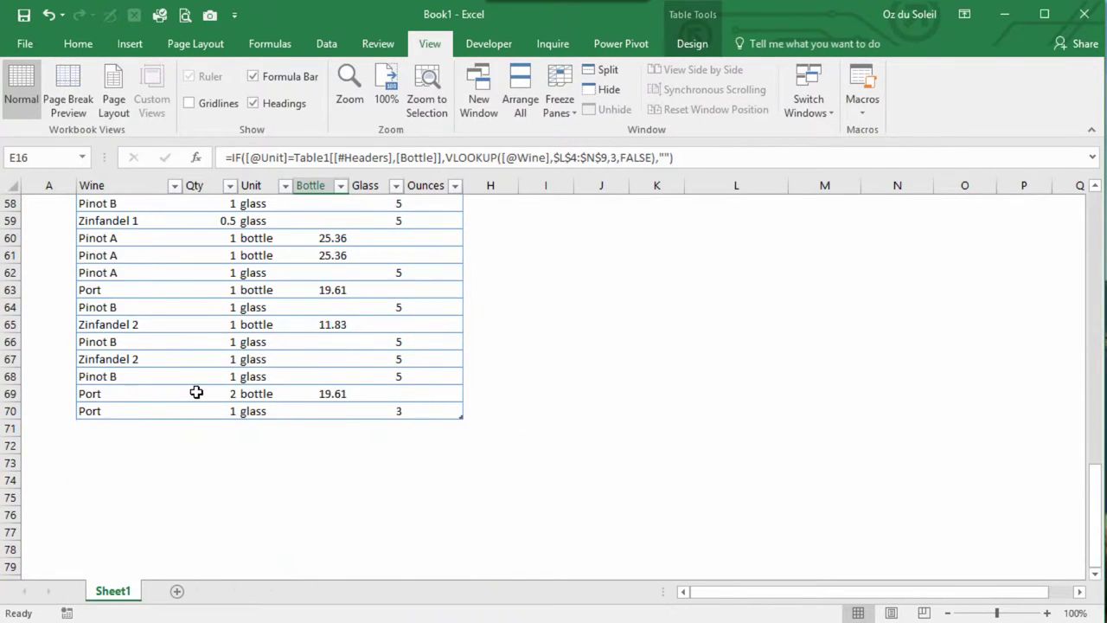
scroll(198, 390, up, 7)
scroll(342, 395, up, 12)
click(523, 413)
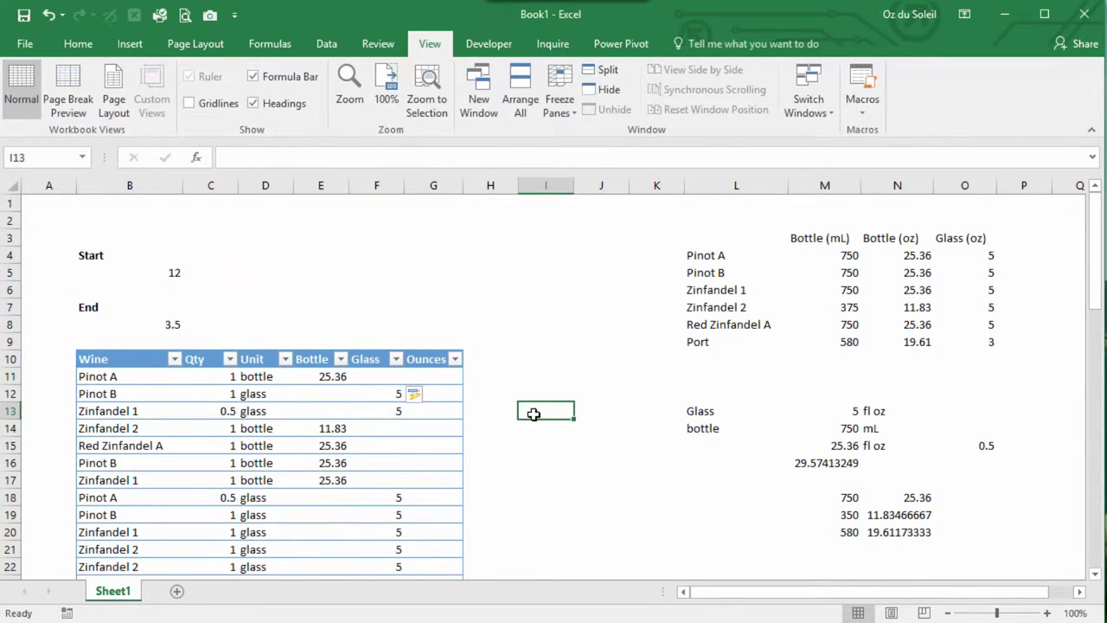
Step: Clear the scratch calculations beneath the size table and head the table's wine name column WINE in L3
drag(692, 411, 972, 539)
drag(813, 402, 995, 235)
drag(900, 592, 787, 595)
click(774, 311)
click(747, 242)
text(WINE)
key(Return)
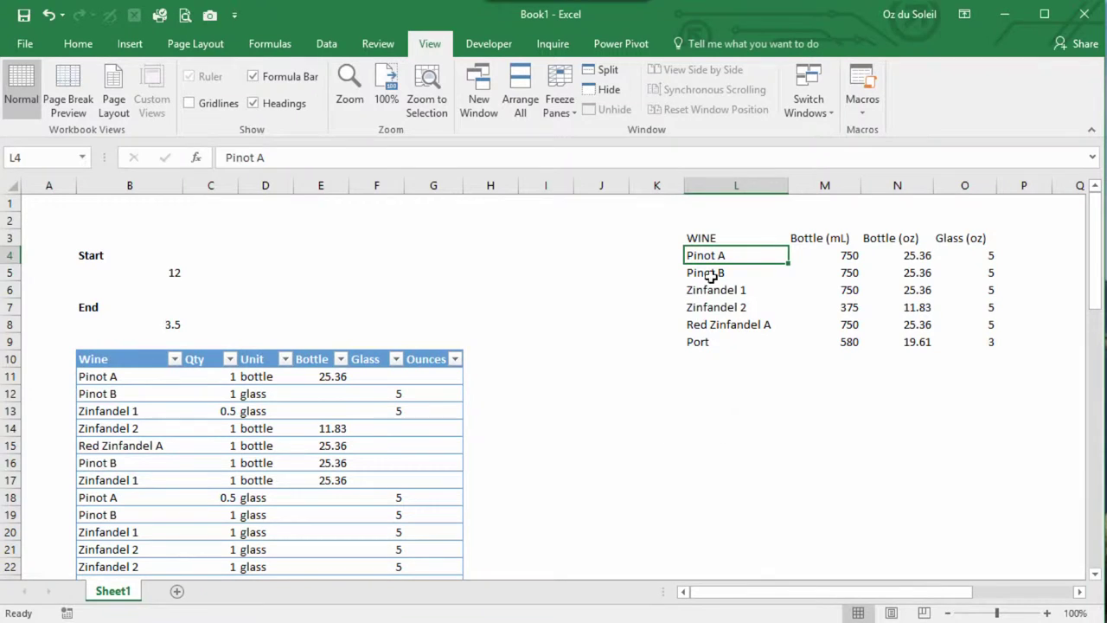
Step: Copy the six wine names from L4:L9 to L14:L19 and enter the heading SOLD in M13
drag(711, 257, 717, 337)
key(ctrl+c)
click(707, 428)
key(ctrl+v)
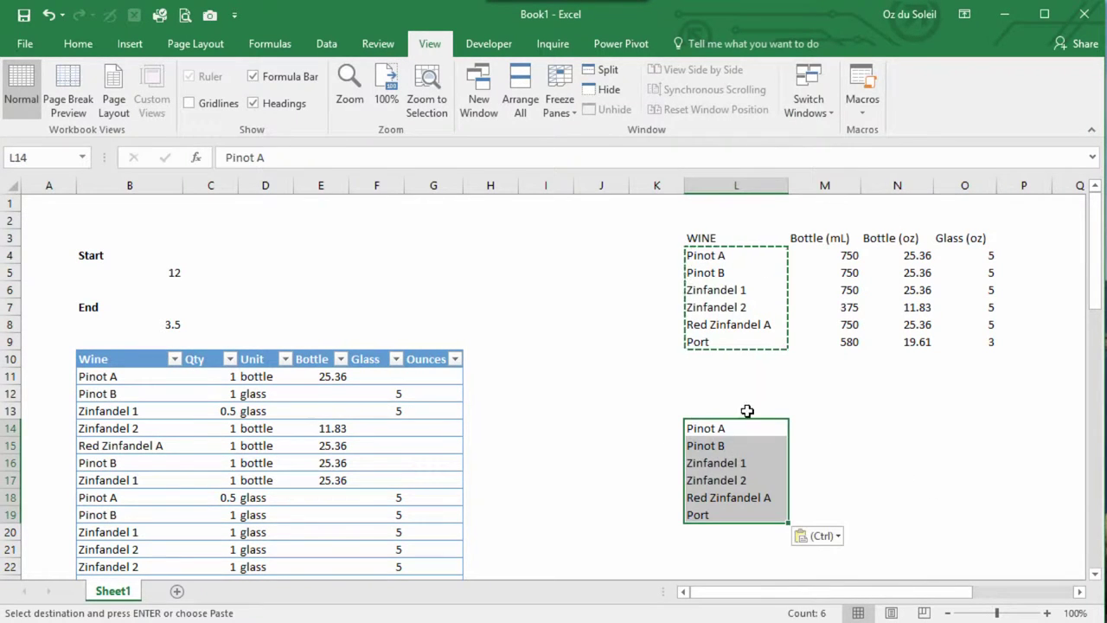
click(819, 426)
click(825, 411)
text(SOLD)
key(Return)
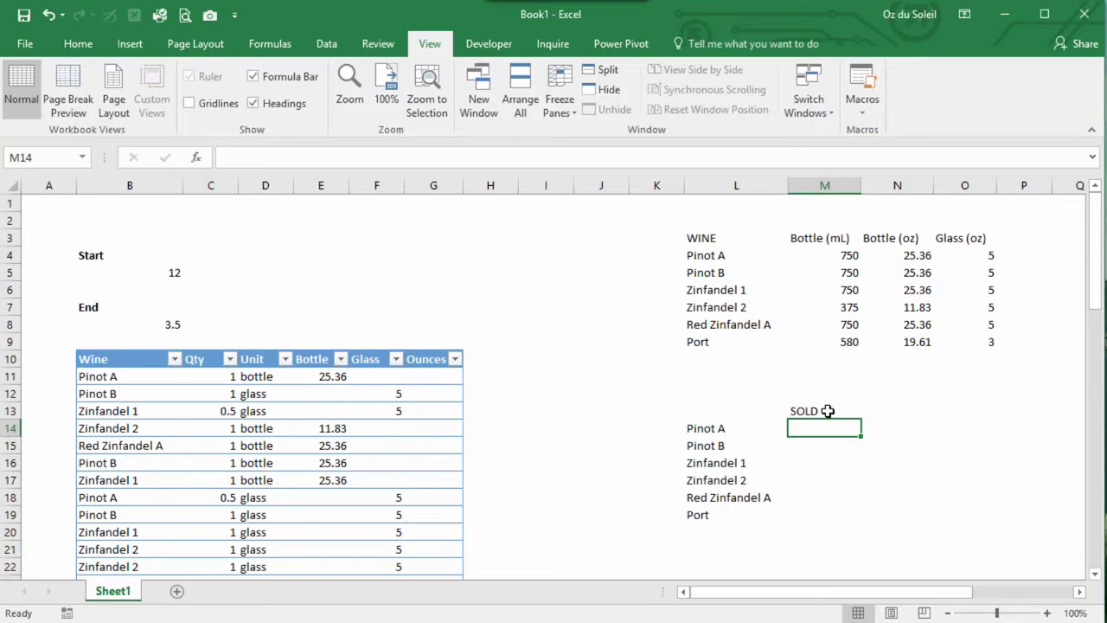
Step: Delete the Start and End block in B2:I8, shifting the cells below up
drag(112, 219, 543, 325)
right_click(542, 247)
click(576, 415)
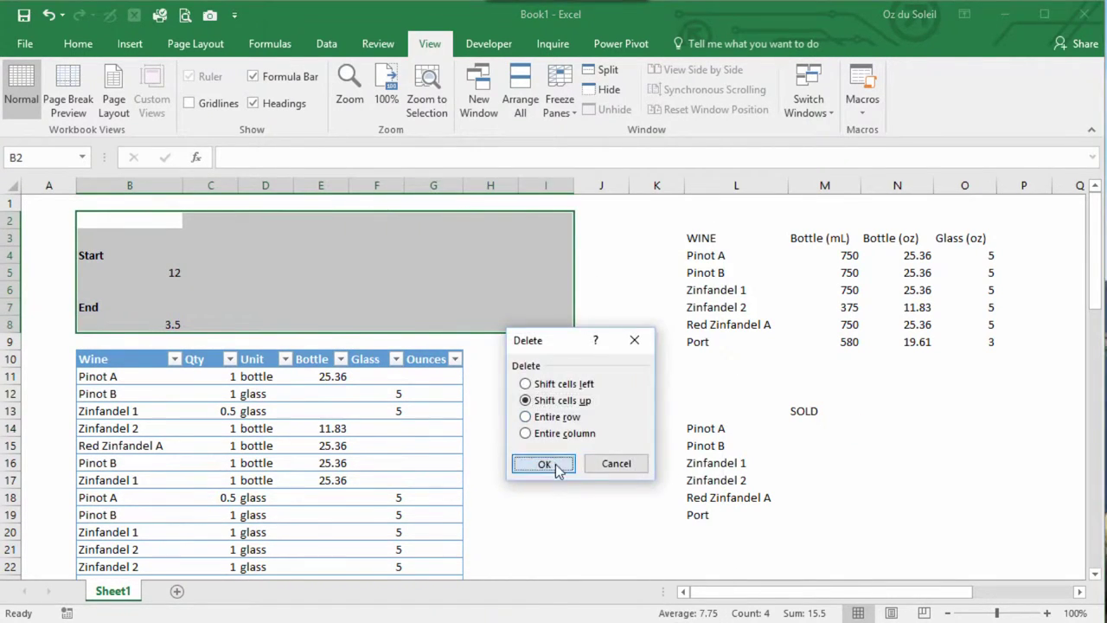
click(558, 464)
click(347, 427)
scroll(348, 433, down, 5)
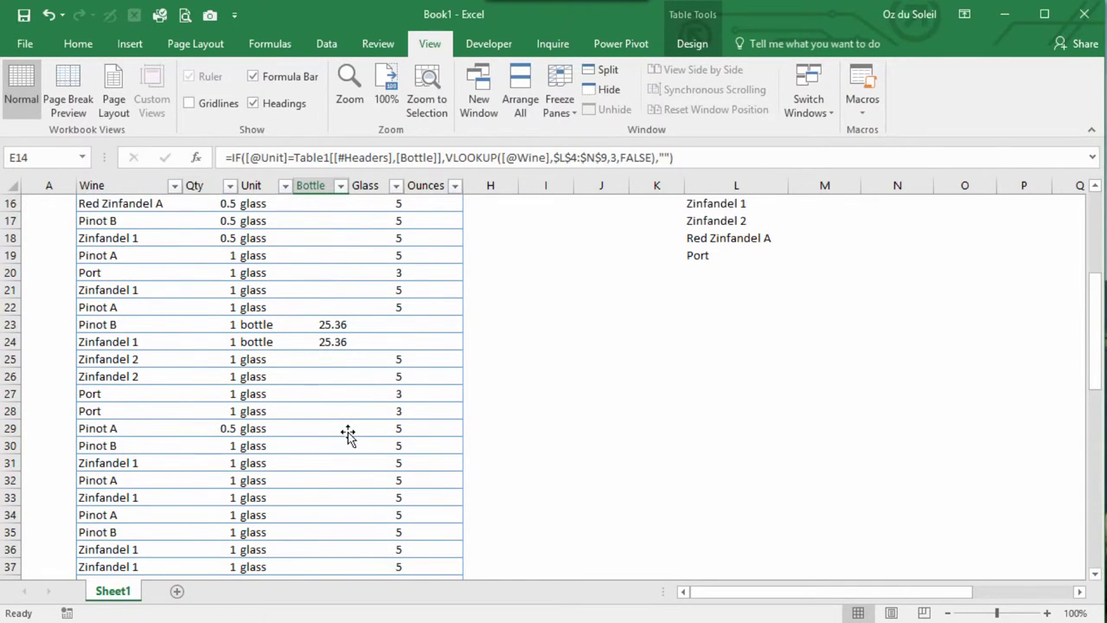
scroll(347, 433, up, 5)
click(405, 272)
click(371, 269)
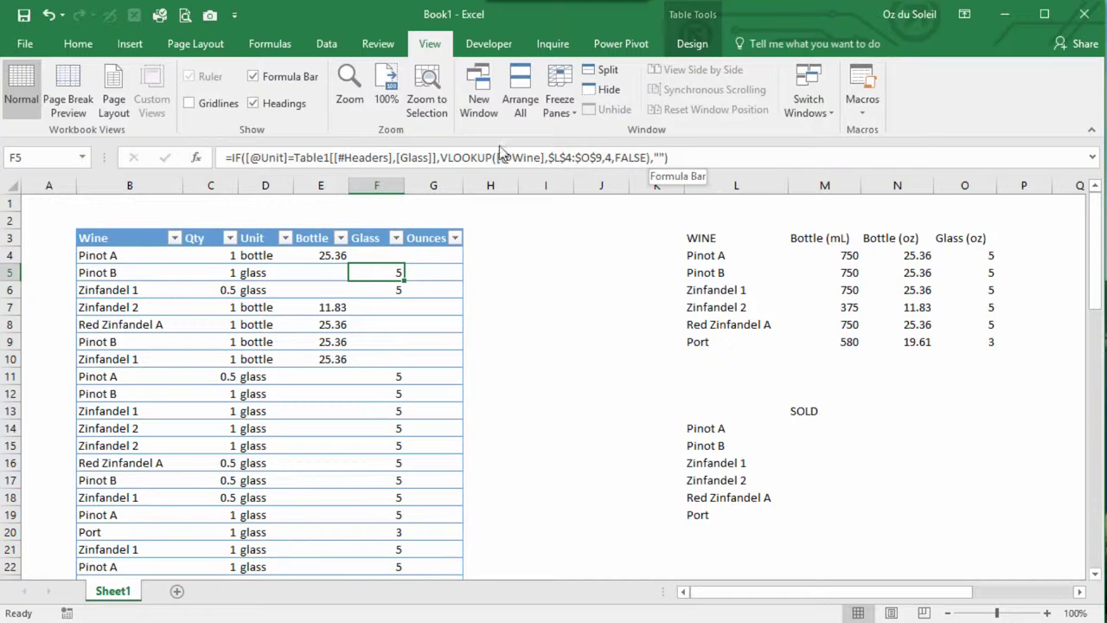
click(442, 158)
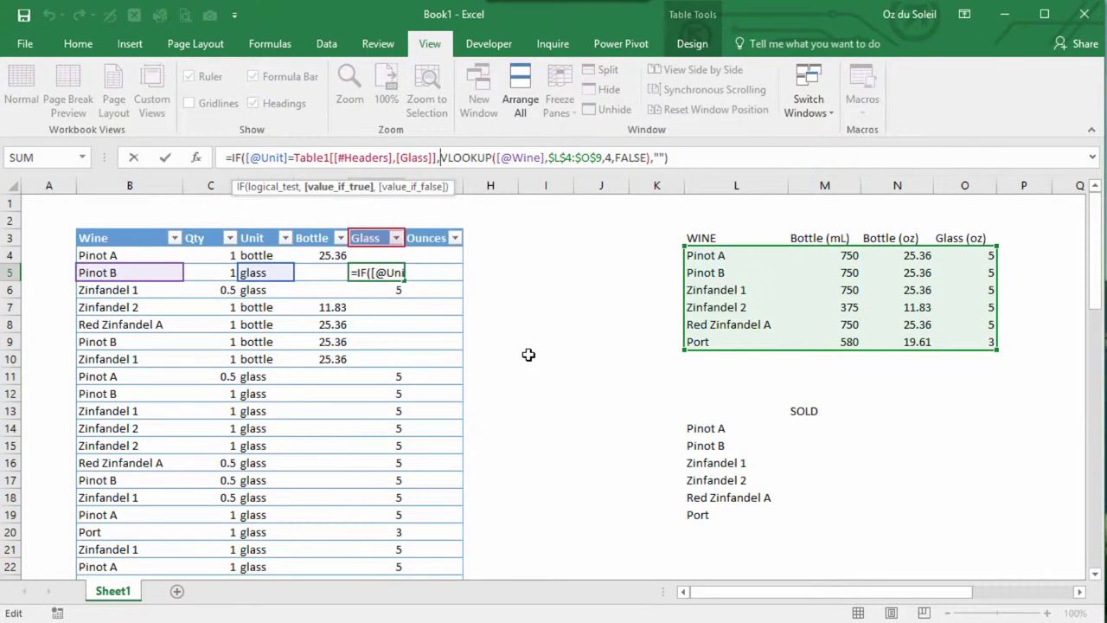
click(217, 272)
text(*)
key(Return)
click(372, 429)
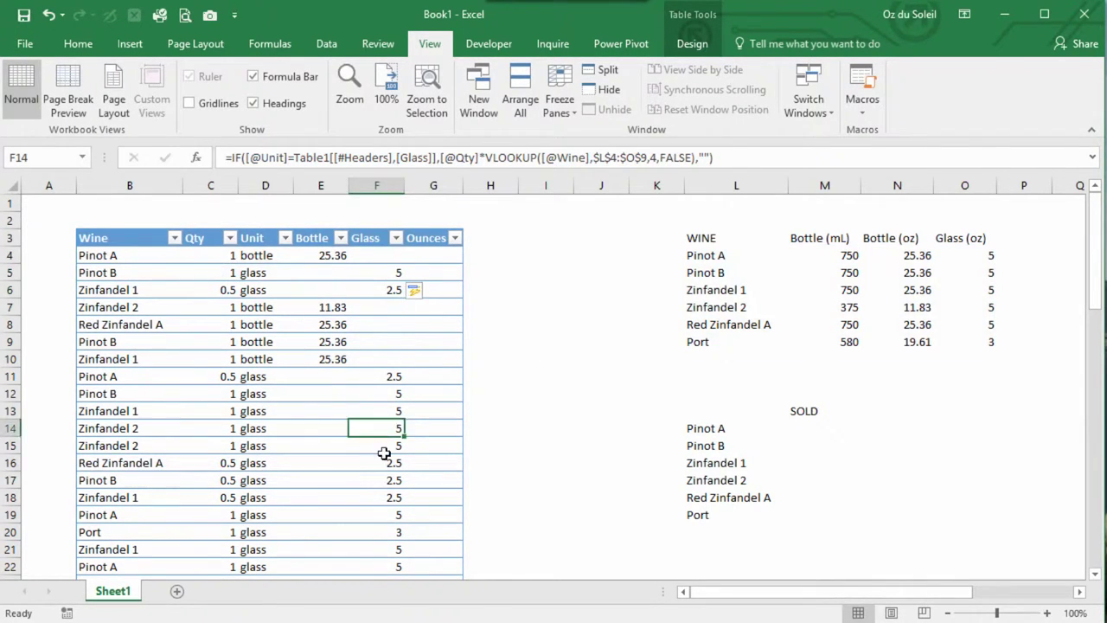
click(372, 463)
scroll(370, 467, down, 7)
scroll(371, 482, up, 7)
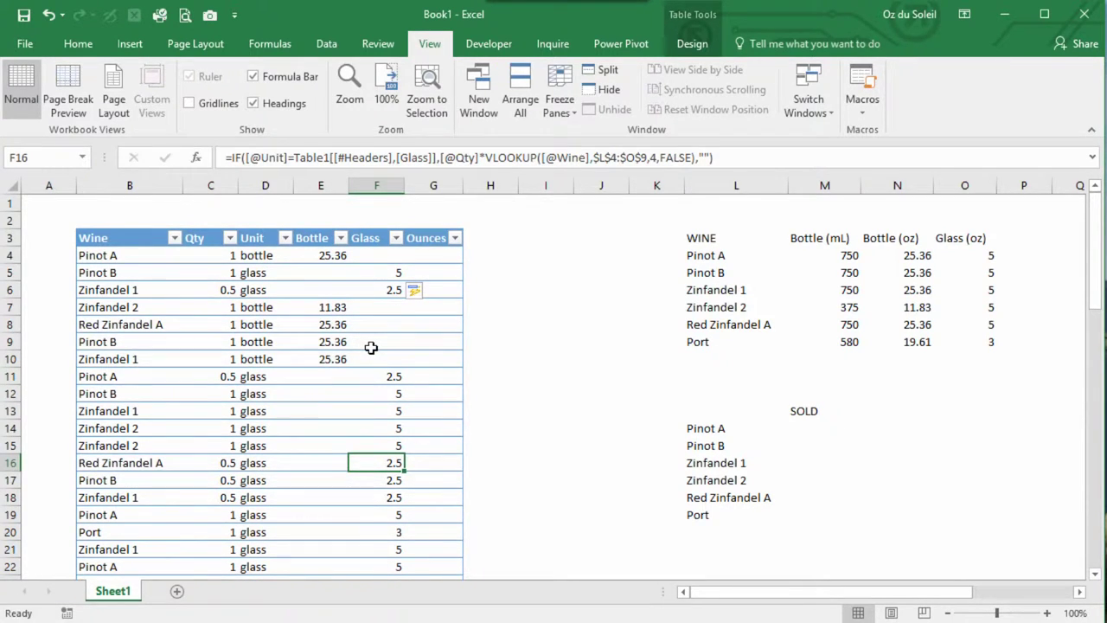
Step: Format the wine size reference range as a table with headers in a gold style, without filter buttons
click(825, 290)
click(78, 43)
click(688, 99)
click(934, 156)
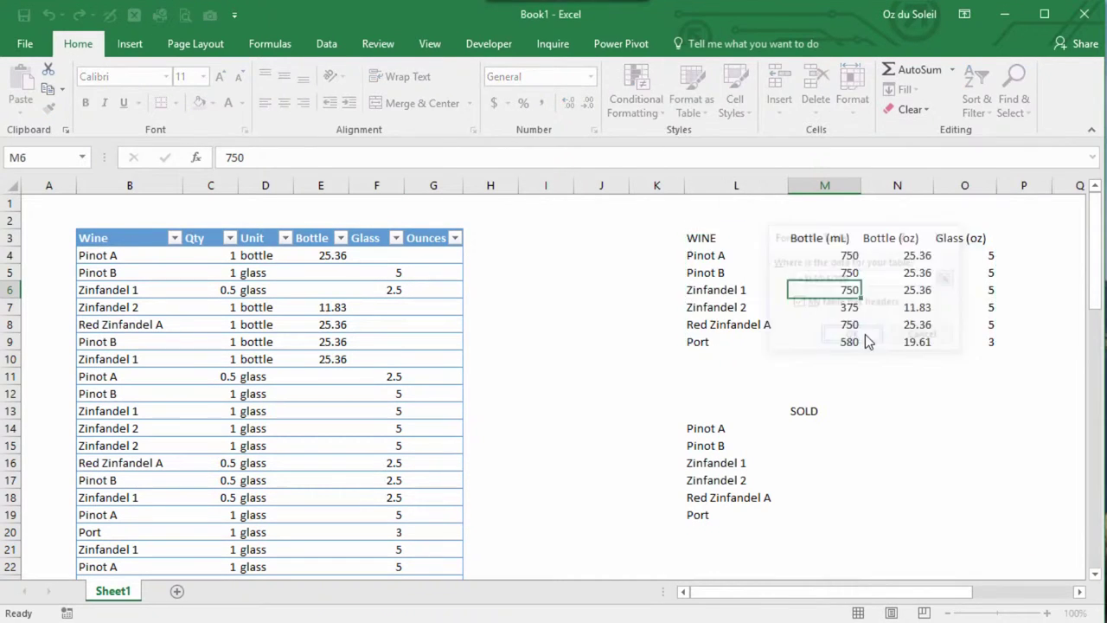
click(853, 336)
click(766, 323)
scroll(578, 426, down, 6)
scroll(578, 426, up, 6)
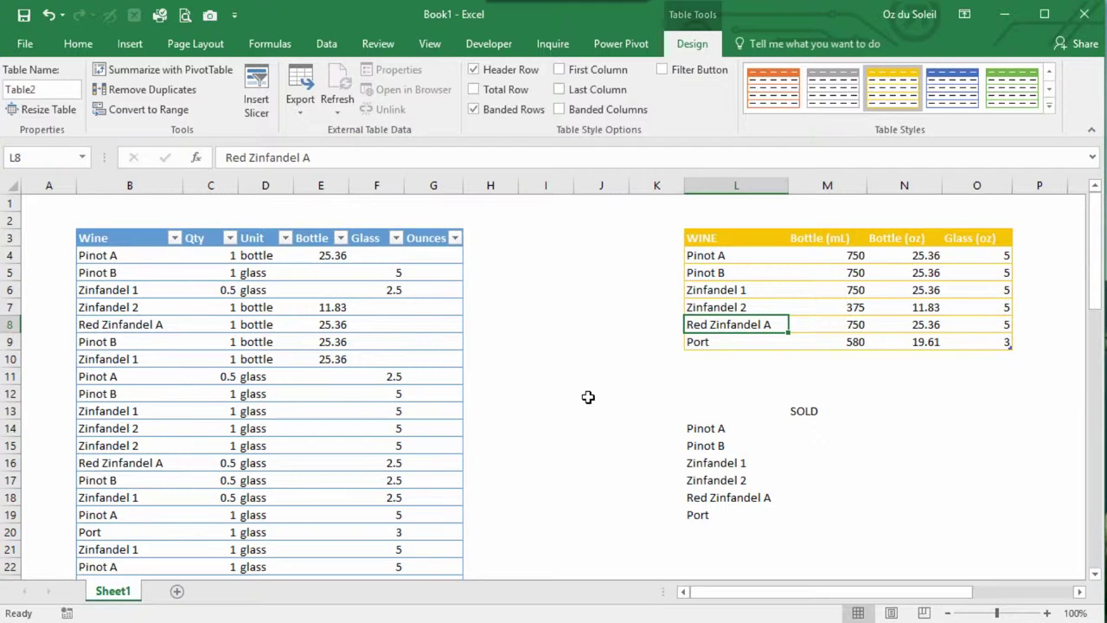
Step: Create a PivotTable from the wine log on a new sheet, with Wine as rows and Ounces as values
click(333, 359)
click(130, 43)
click(21, 83)
click(910, 417)
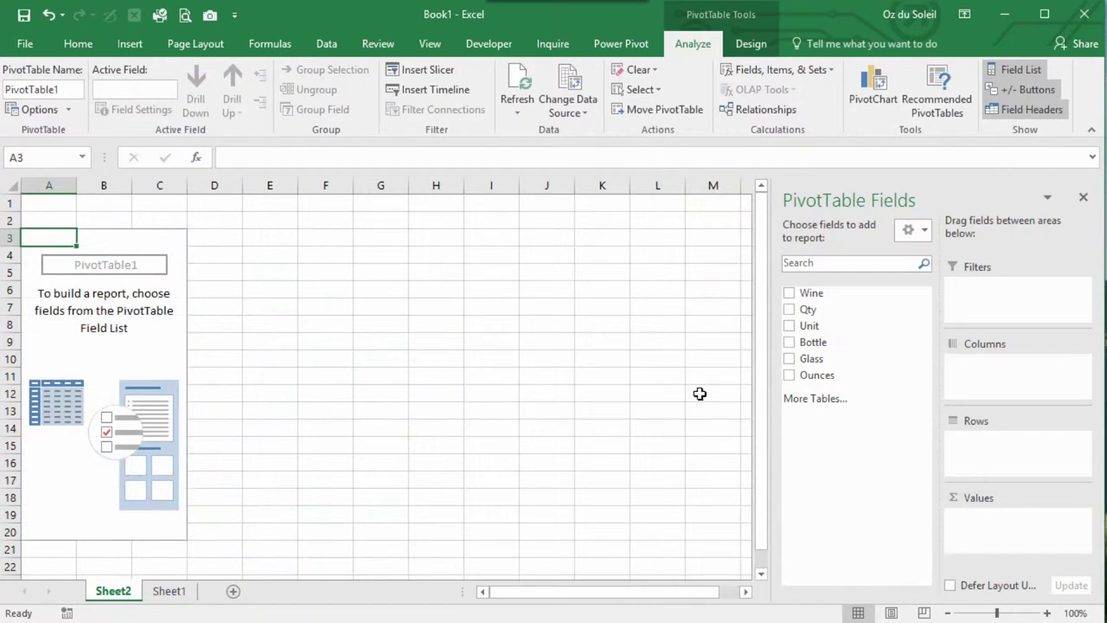
drag(816, 375, 930, 537)
drag(812, 292, 989, 456)
Step: Summarize the PivotTable's Ounces value field by Sum
click(1079, 518)
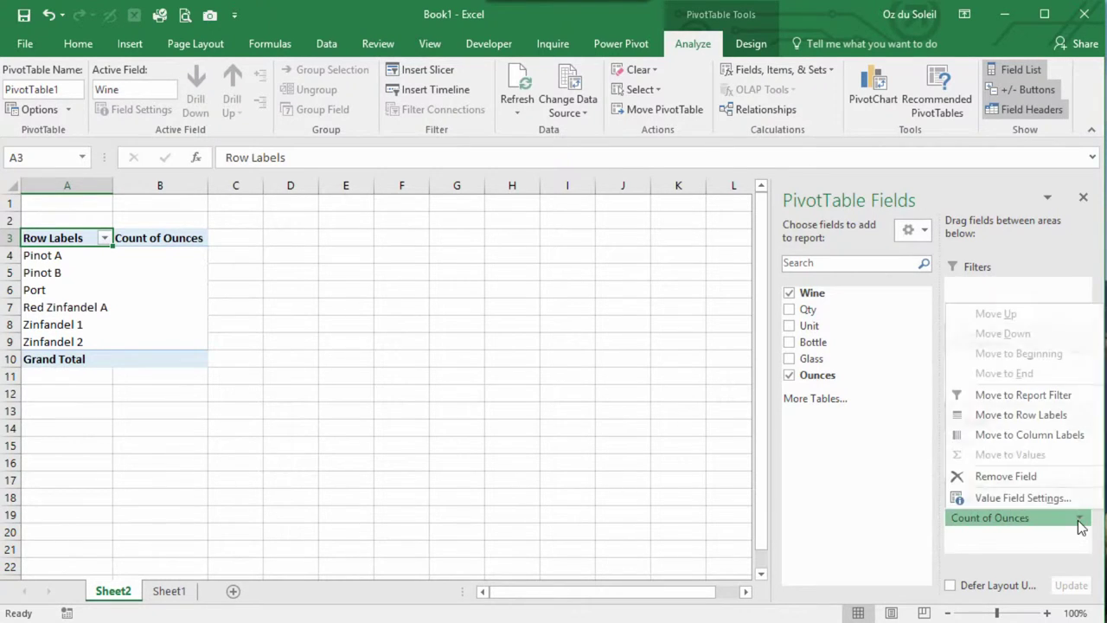
click(995, 497)
click(762, 310)
click(912, 406)
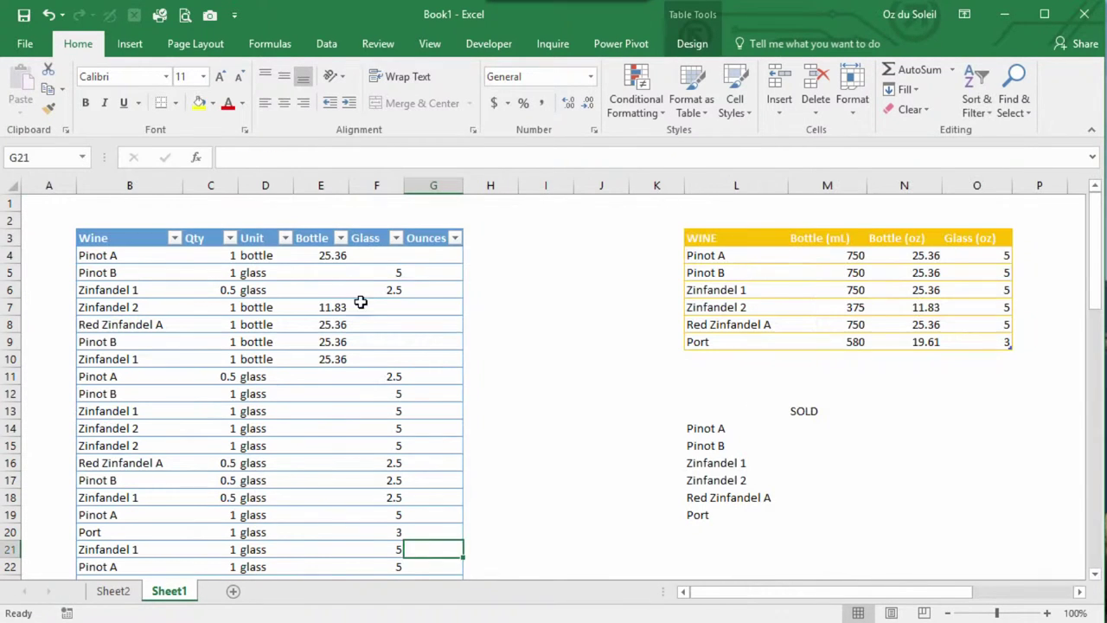
Step: Fill the wine log's Ounces column, from G4, with a SUM of each row's Bottle and Glass values
click(423, 256)
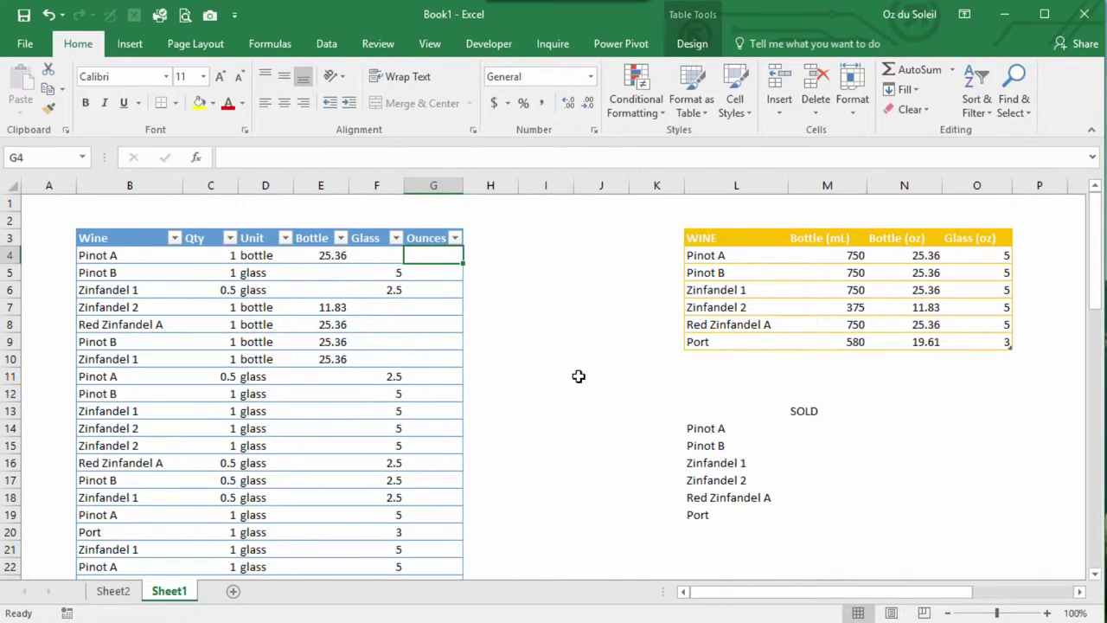
text(=sum()
drag(333, 255, 385, 255)
key(Return)
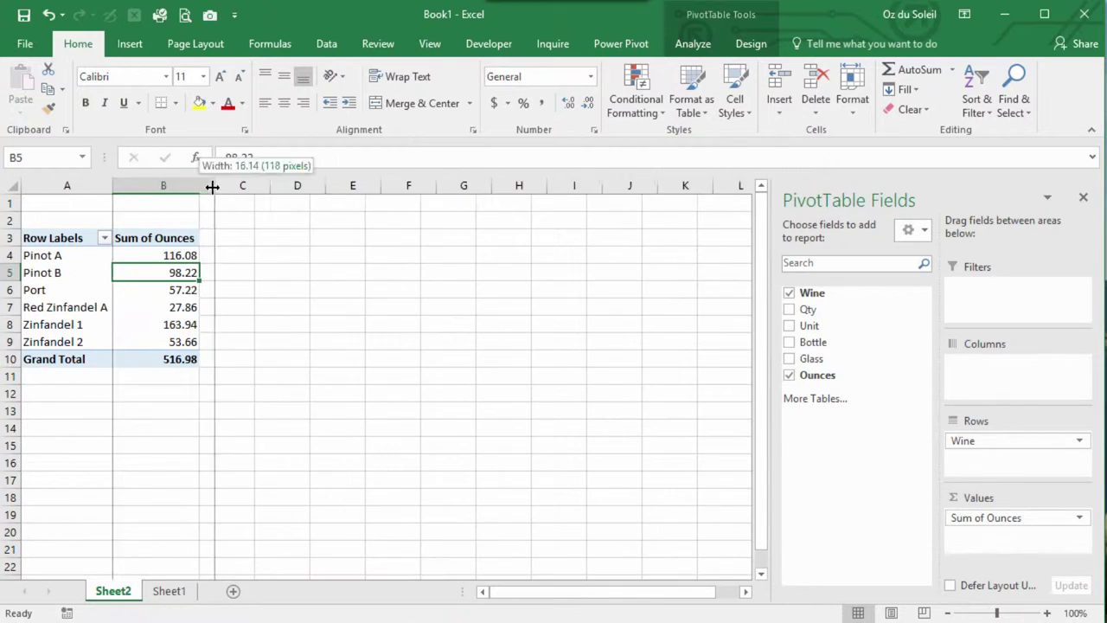
Step: Widen the Sum of Ounces column on the PivotTable's sheet
drag(212, 185, 228, 185)
key(Down)
key(Down)
key(Down)
click(242, 238)
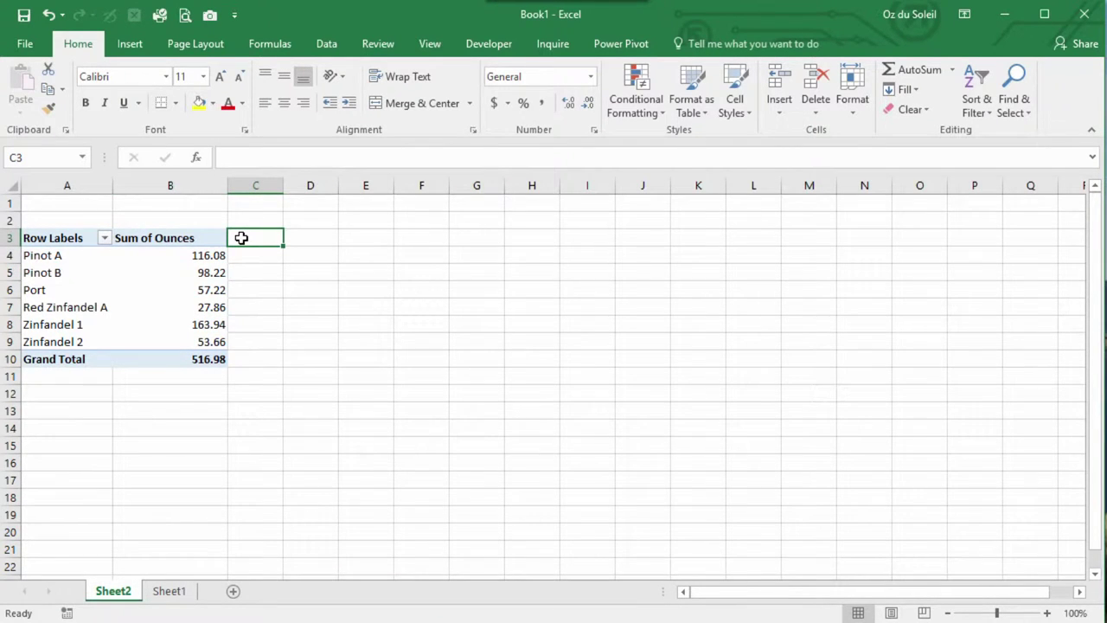
Step: Head the wine name list on Sheet1 with Wine in L13 and Ounces Sold in M13
click(170, 591)
click(791, 426)
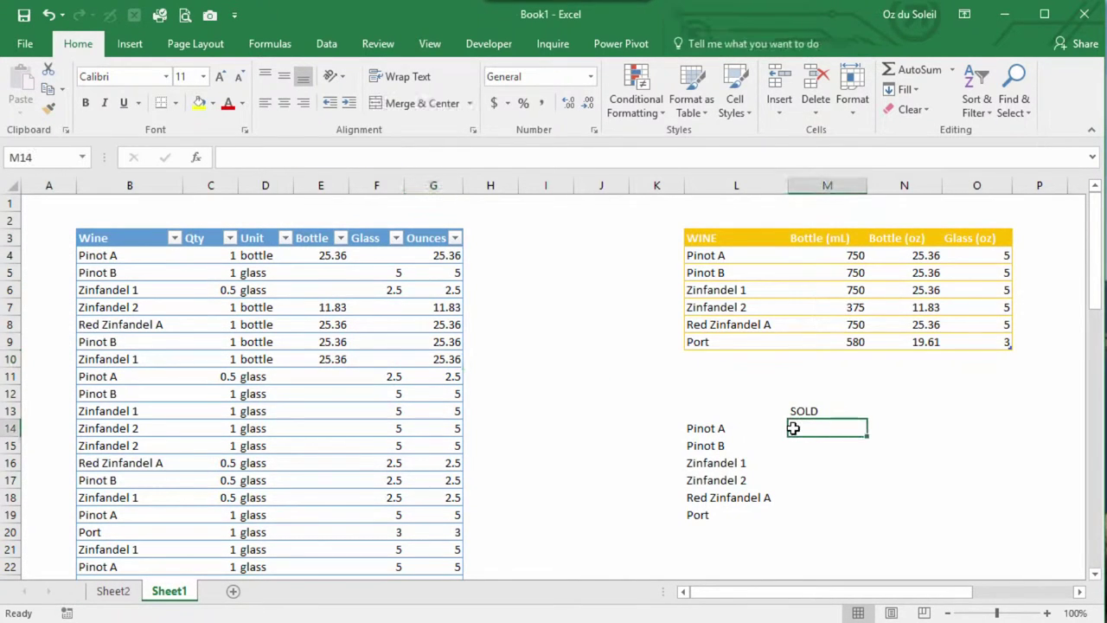
click(732, 424)
click(726, 408)
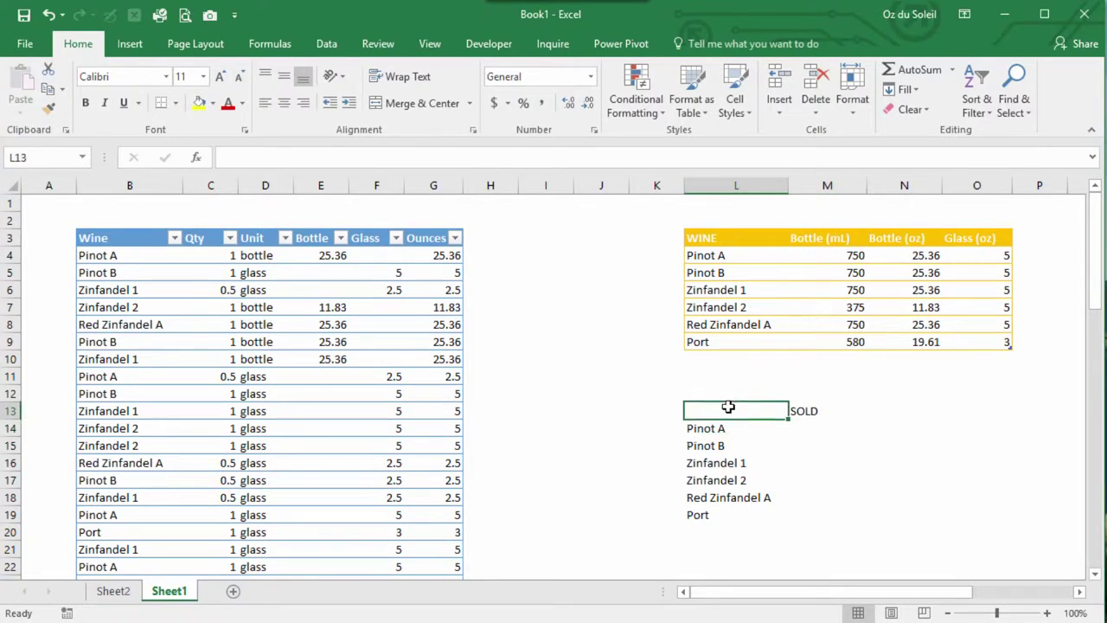
text(Wine)
key(Tab)
text(Ounces Sold)
key(Return)
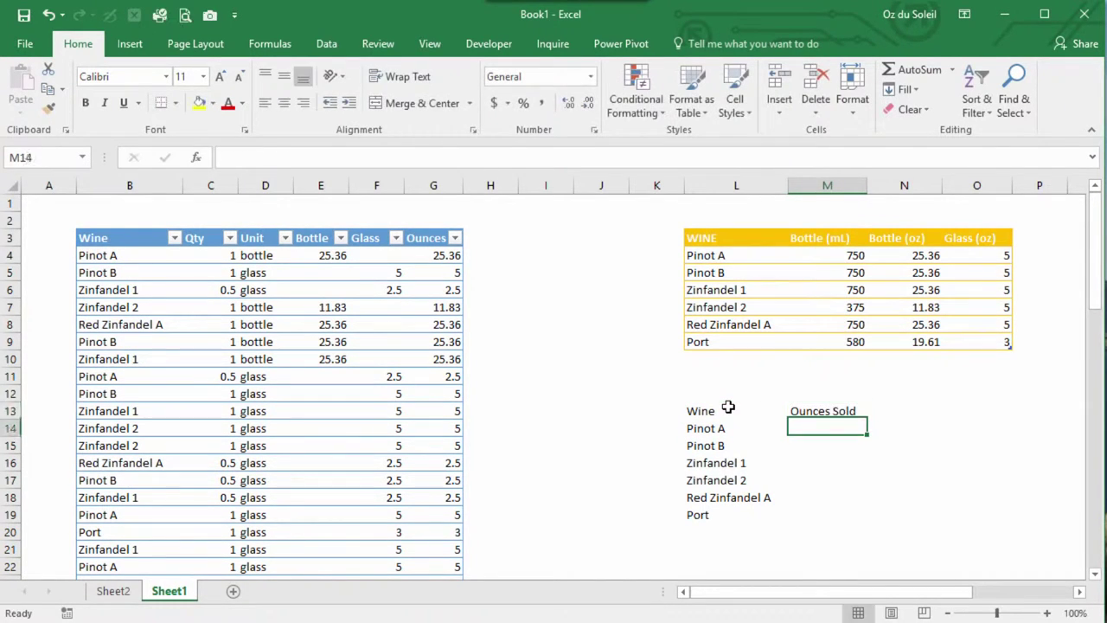
Step: Enter =SUMIFS(Table1[Ounces],Table1[Wine],L14) in M14 to total the ounces sold for Pinot A
text(=sumifs()
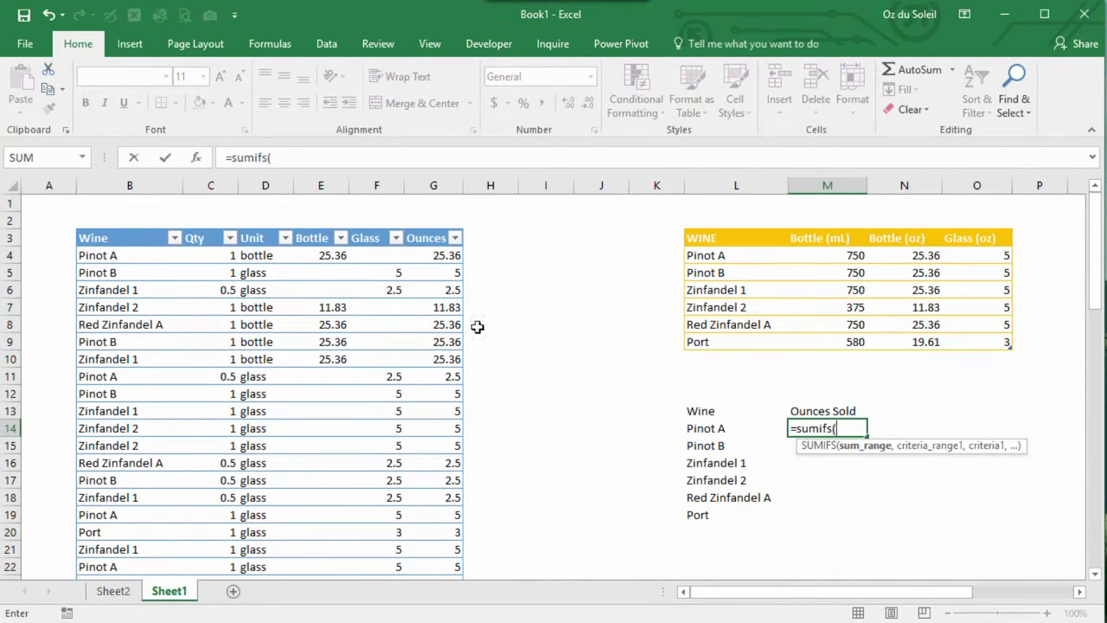
click(433, 250)
key(ctrl+shift+Down)
drag(1097, 450, 1097, 251)
click(547, 157)
text(,)
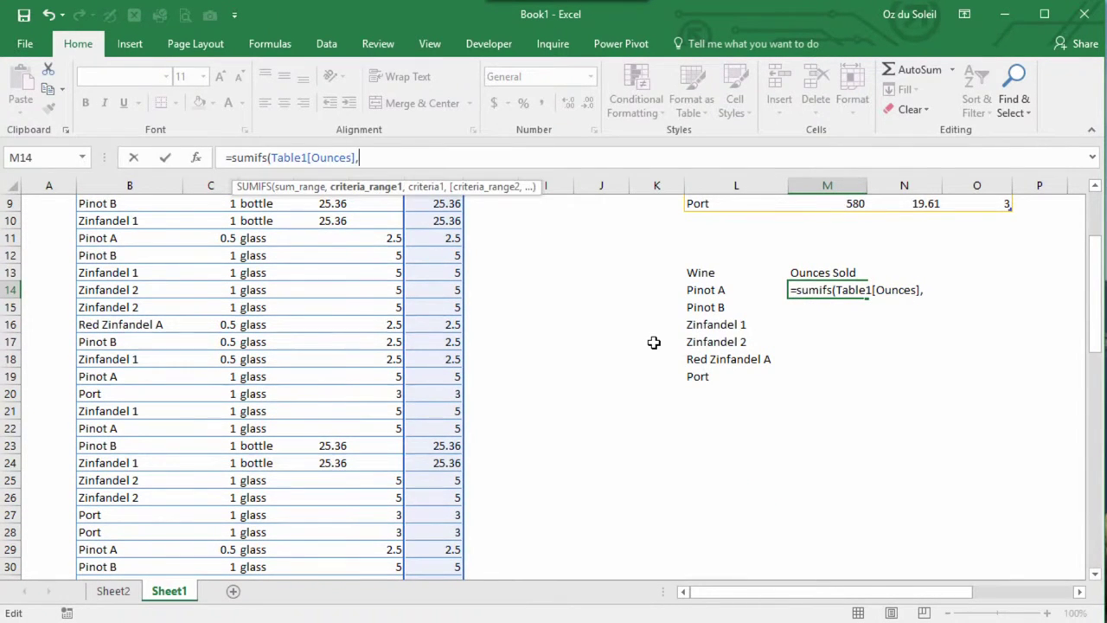
scroll(654, 343, up, 3)
click(142, 254)
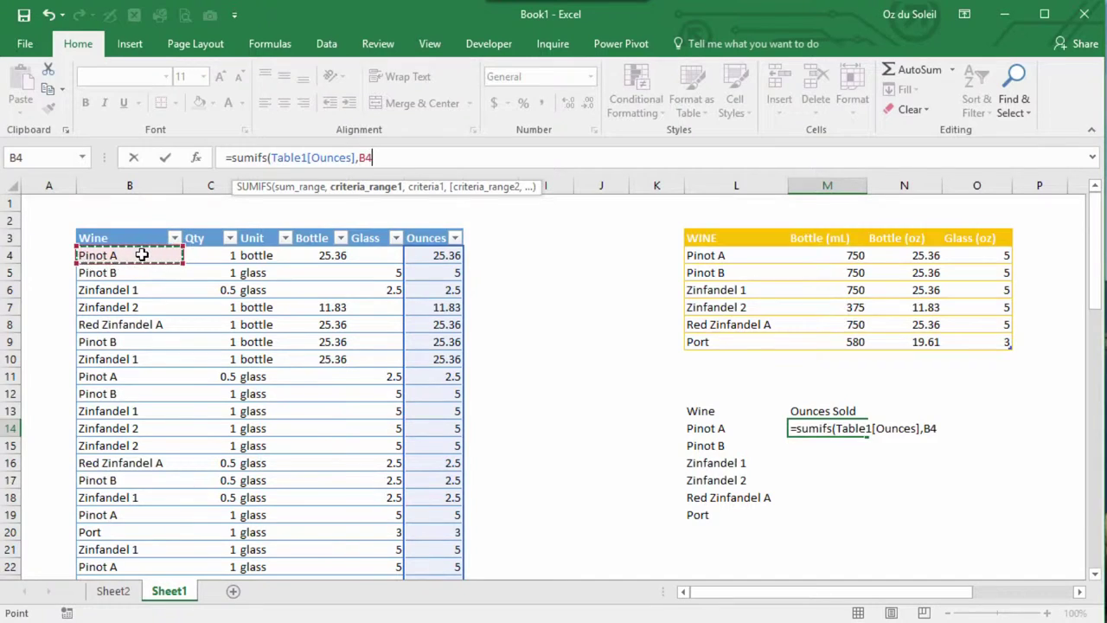
key(ctrl+shift+Down)
text(,)
click(700, 428)
key(Return)
Step: Format the wine list and its Ounces Sold column, L13:M19, as an orange table with headers
click(807, 428)
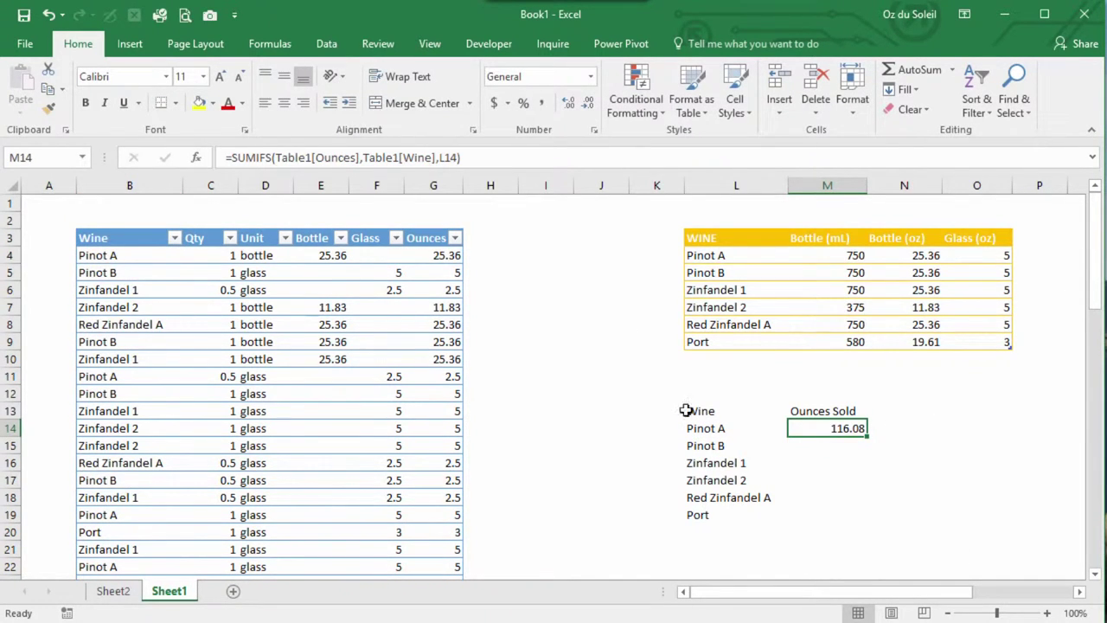
click(690, 104)
click(822, 199)
click(869, 329)
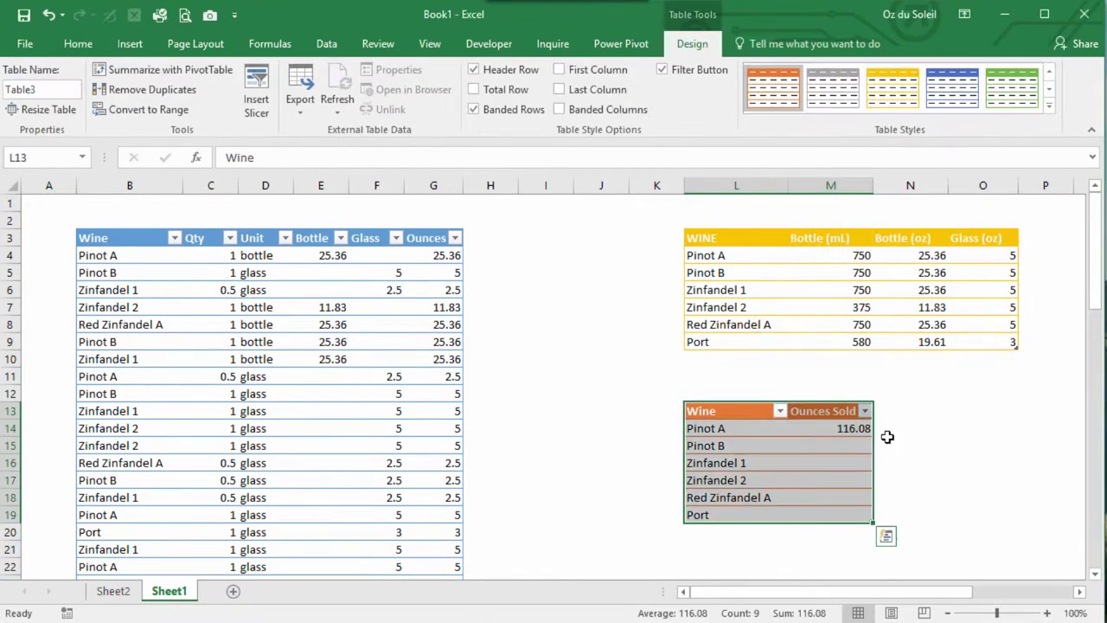
Step: Add a Bottle column to the orange table by entering the header in N13
click(885, 412)
text(Bobbl)
text(tle)
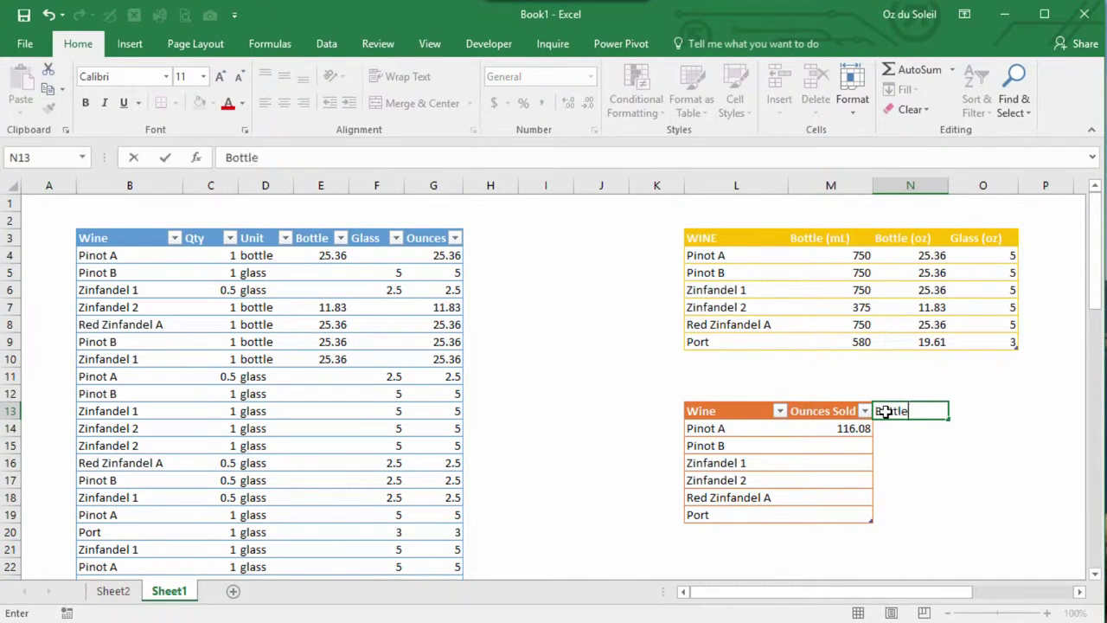
key(Return)
Step: Start the Bottle formula in N14 with the row's Ounces Sold and a VLOOKUP on the row's Wine
text(=)
click(827, 428)
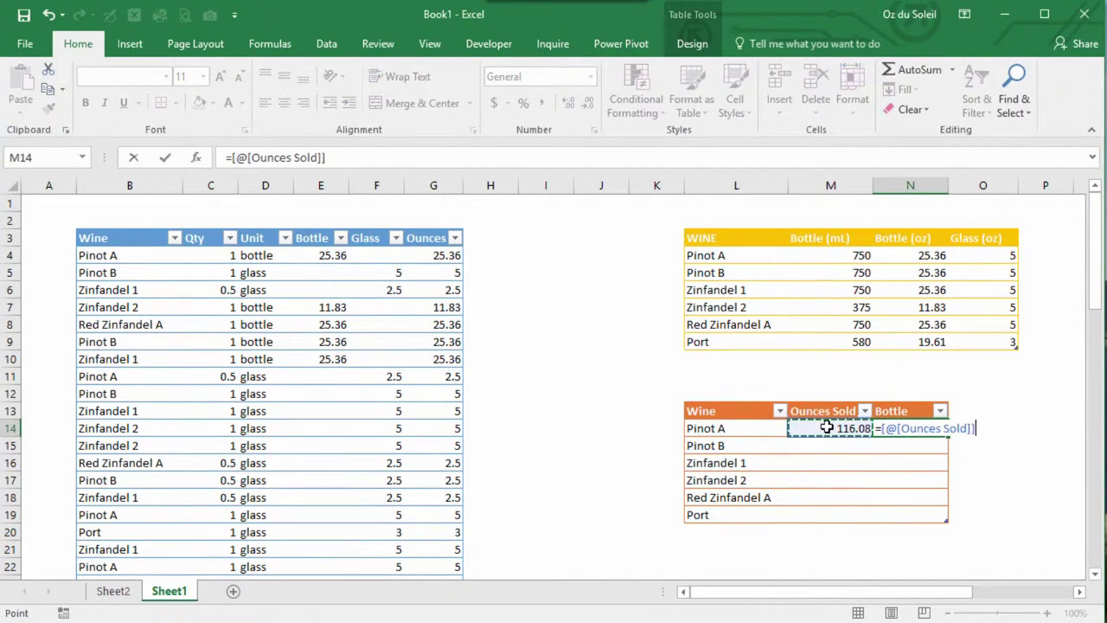
text(,vlookup()
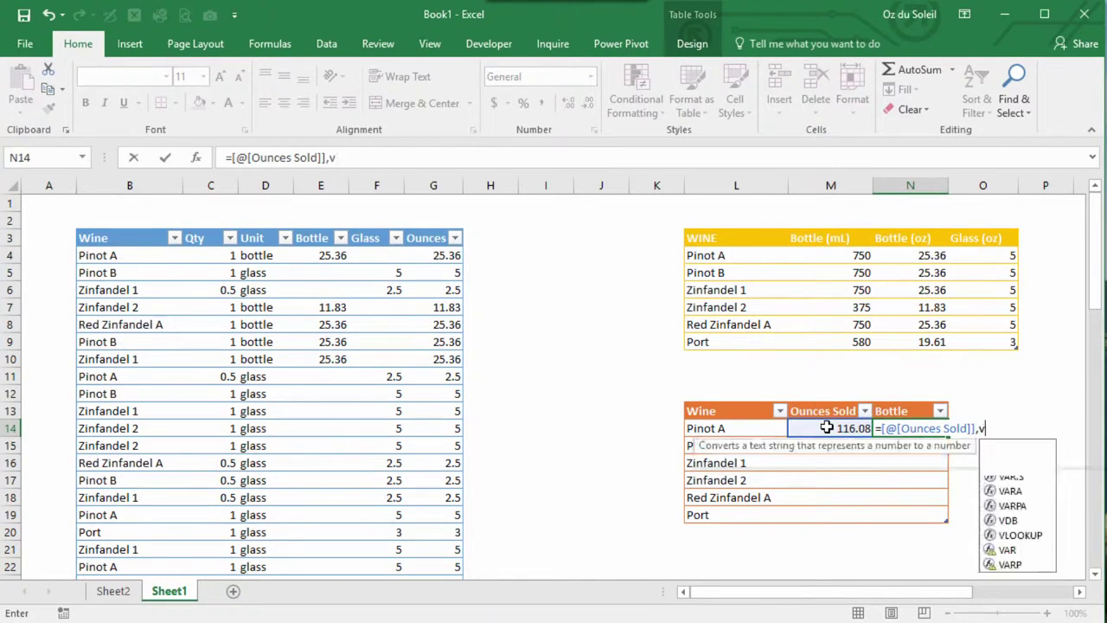
click(725, 429)
text(,)
drag(749, 255, 745, 341)
text(,)
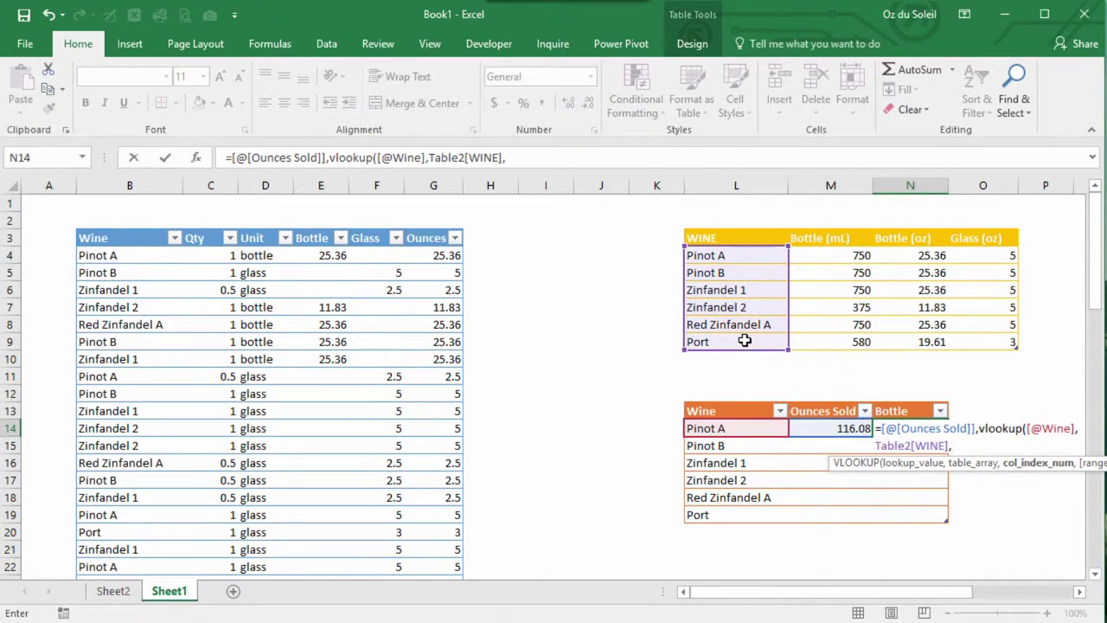
key(BackSpace)
key(BackSpace)
key(BackSpace)
key(BackSpace)
key(BackSpace)
key(BackSpace)
key(BackSpace)
key(BackSpace)
key(BackSpace)
key(BackSpace)
key(BackSpace)
key(BackSpace)
key(BackSpace)
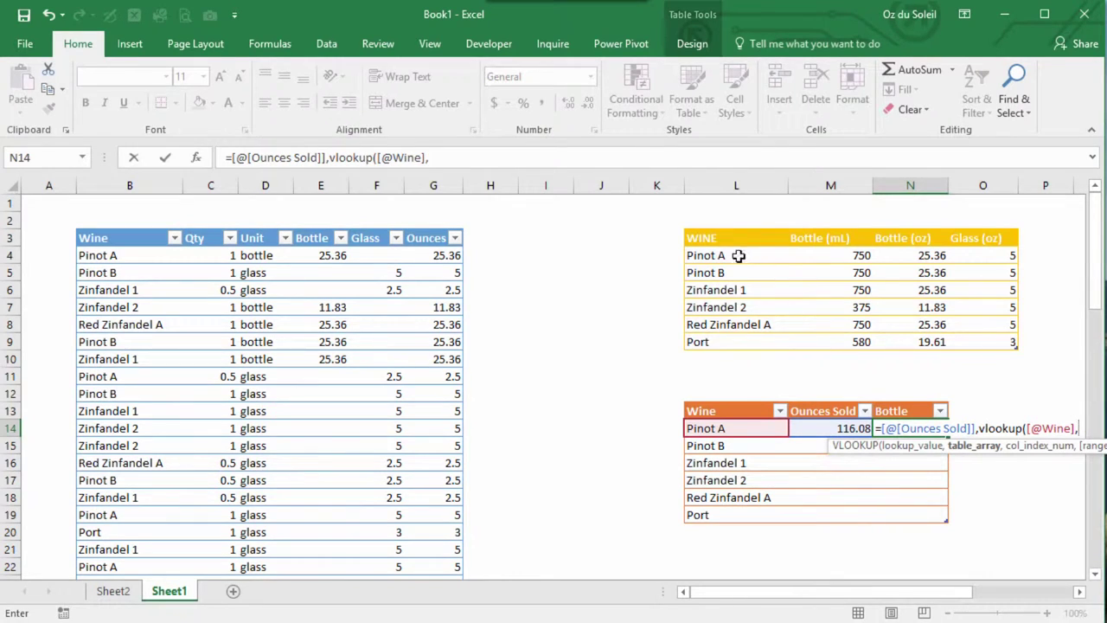
Step: Complete the VLOOKUP in N14 with the range Table2[[WINE]:[Bottle (oz)]], column 3 and FALSE for an exact match
drag(738, 255, 917, 342)
text(,)
text(3,false))
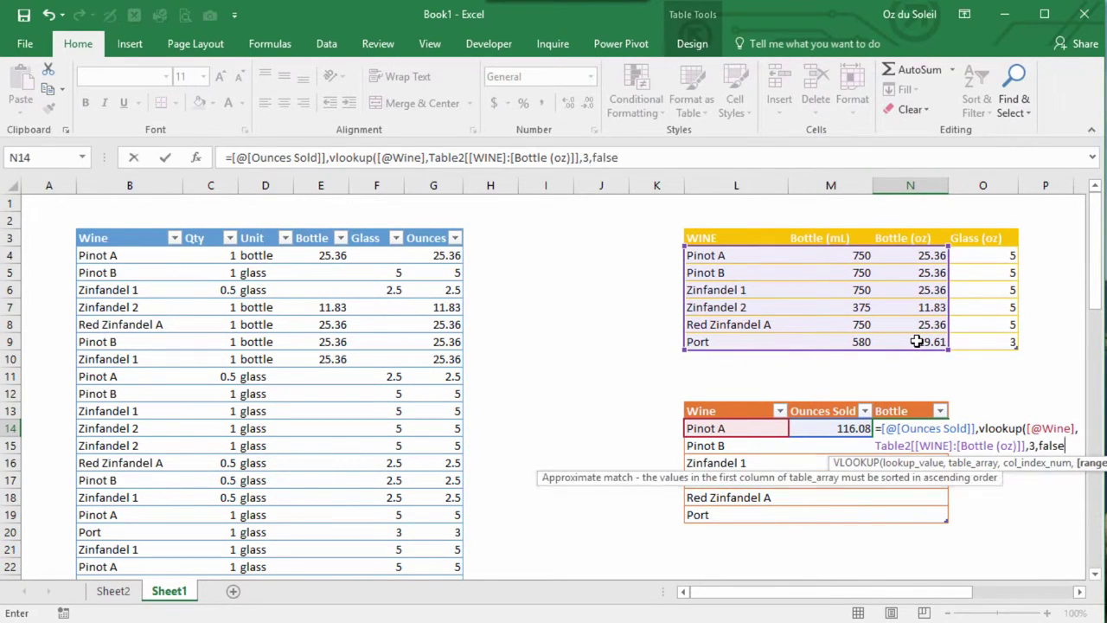
key(Return)
key(Return)
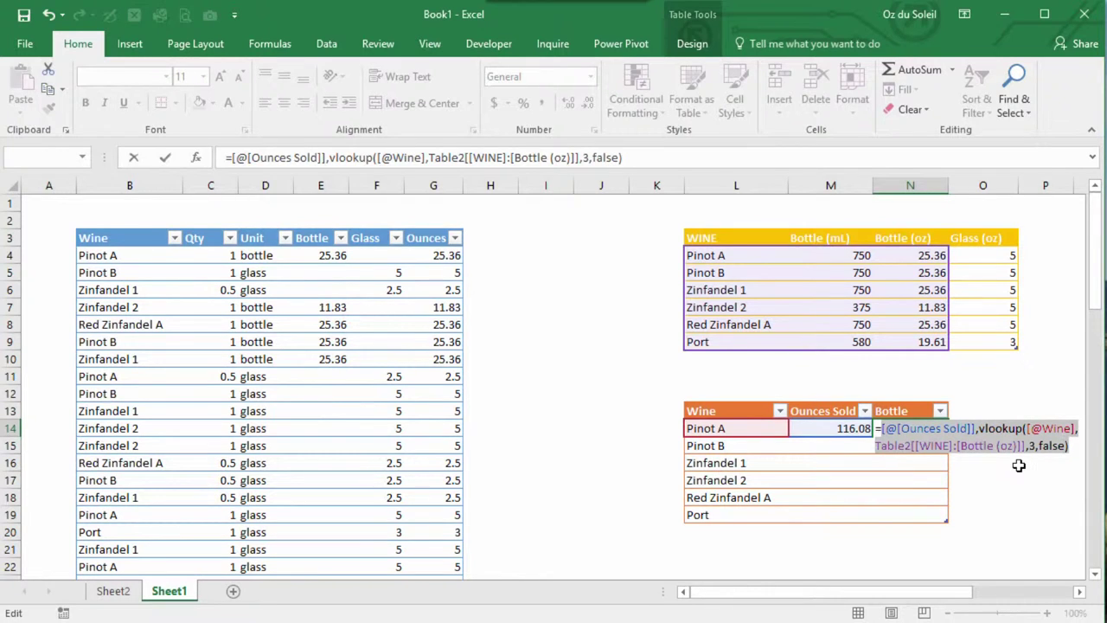
Step: Replace the comma before VLOOKUP in N14 with a division sign so Ounces Sold is divided by the bottle size
click(978, 428)
key(BackSpace)
text(/)
key(Return)
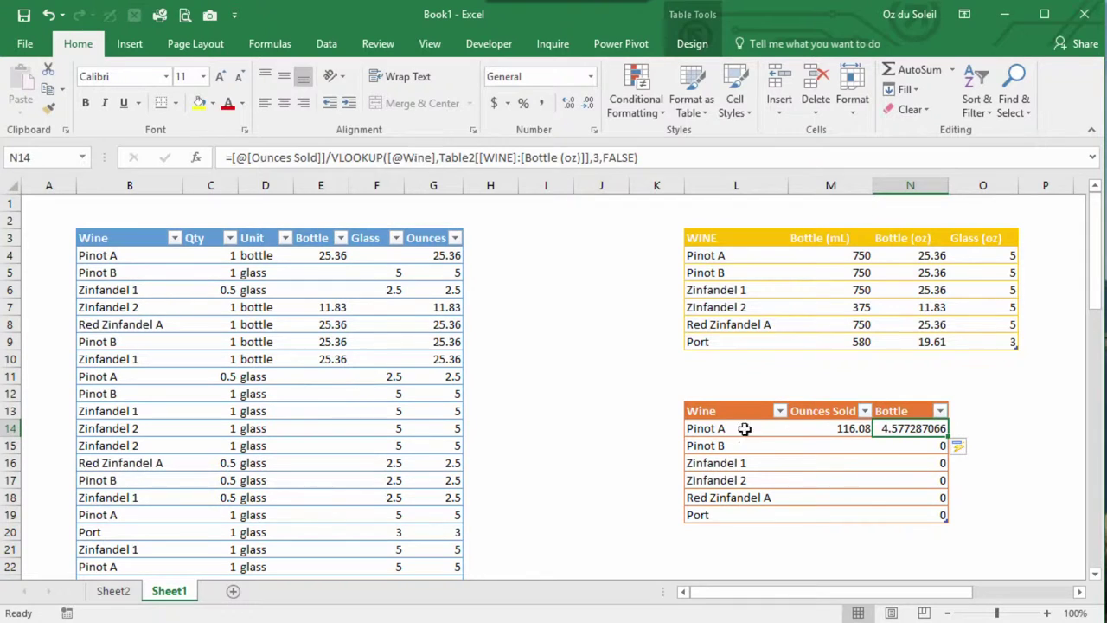
Step: Fill the SUMIFS formula down the Ounces Sold column and show the Bottle values with one decimal place
click(815, 428)
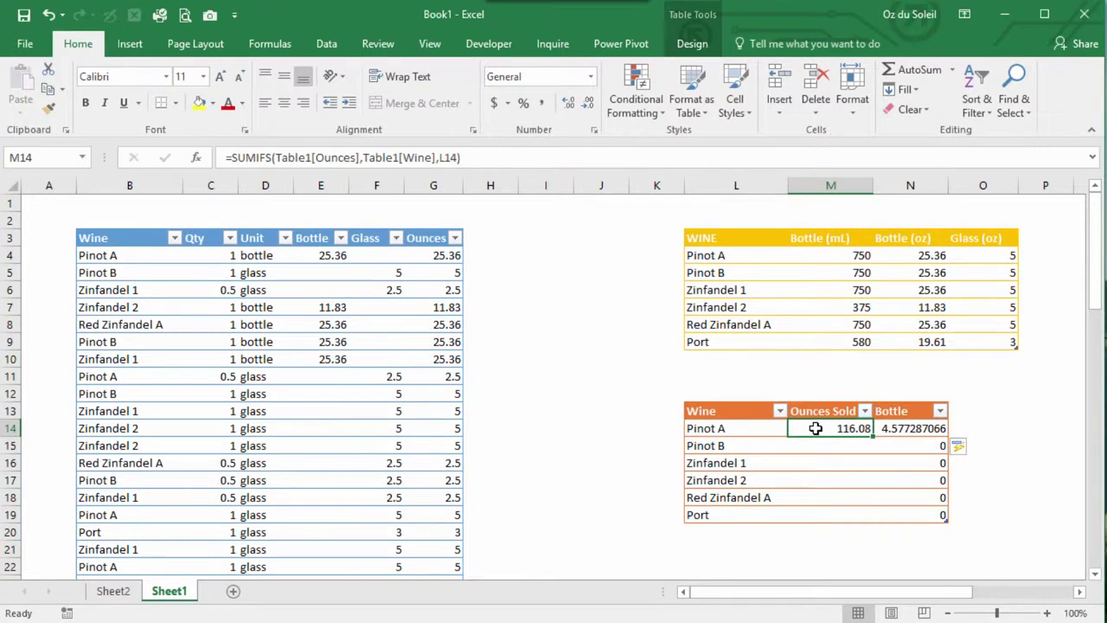
double_click(871, 437)
drag(913, 428, 913, 515)
click(586, 102)
click(587, 103)
click(586, 102)
click(587, 103)
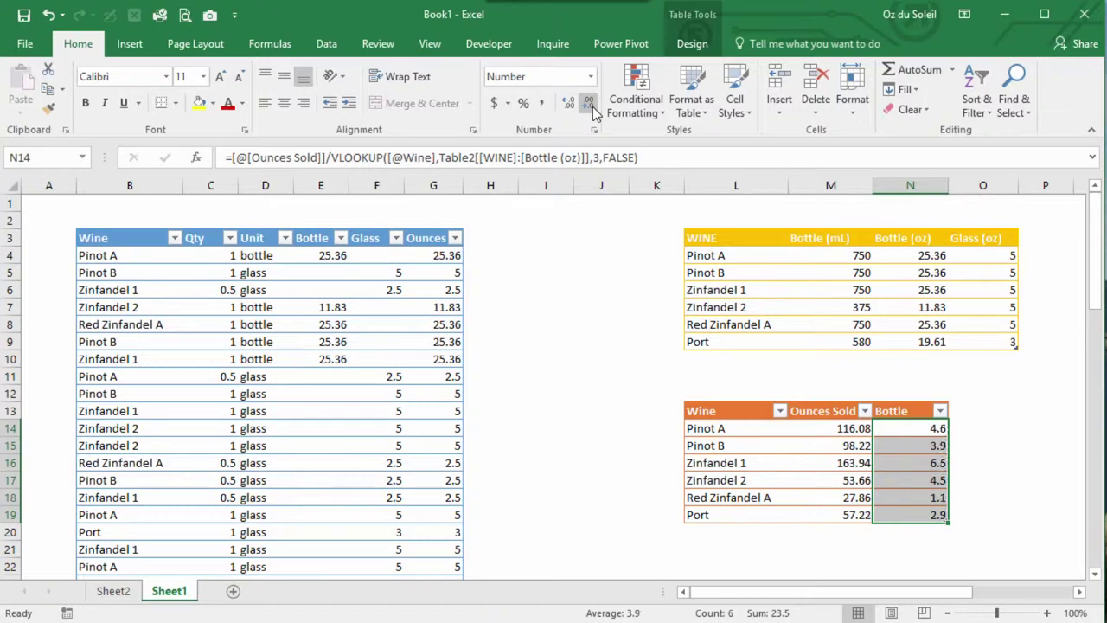
click(831, 551)
click(619, 463)
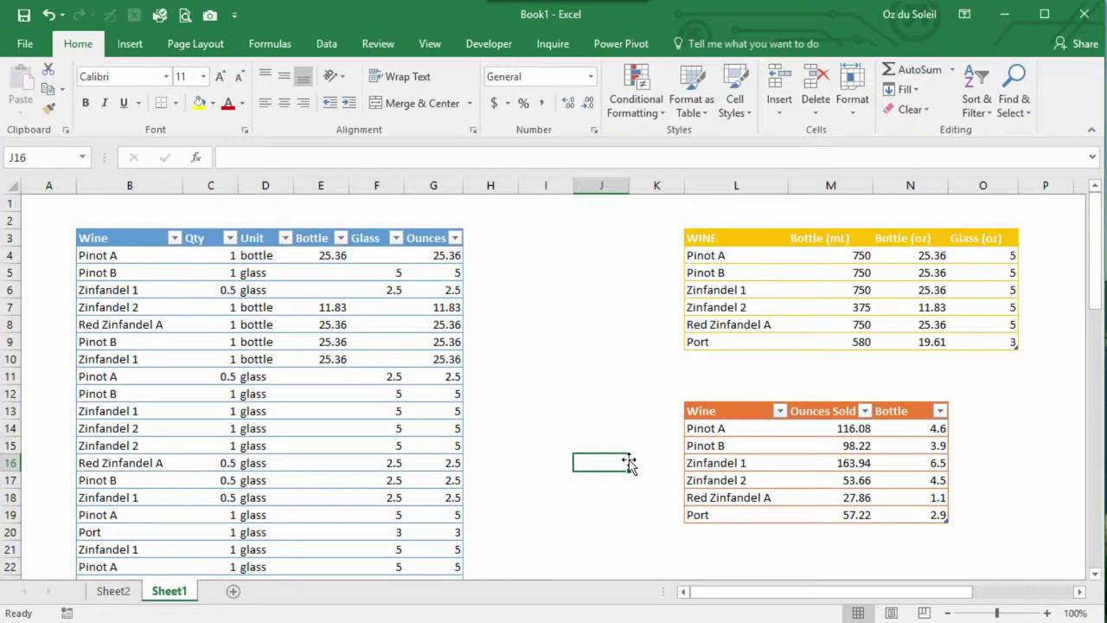
click(112, 597)
click(170, 593)
click(114, 595)
click(168, 595)
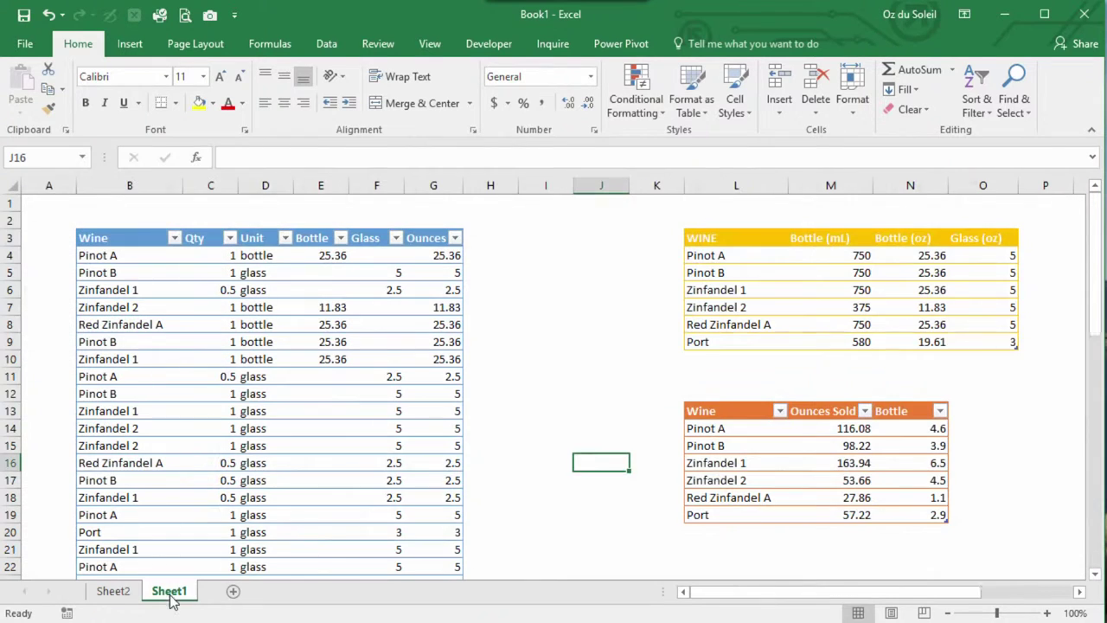
Step: Insert blank cells across I11:P14, shifting the existing cells down to make room below the wine size table
click(559, 378)
drag(559, 378, 1046, 429)
right_click(1047, 428)
click(912, 177)
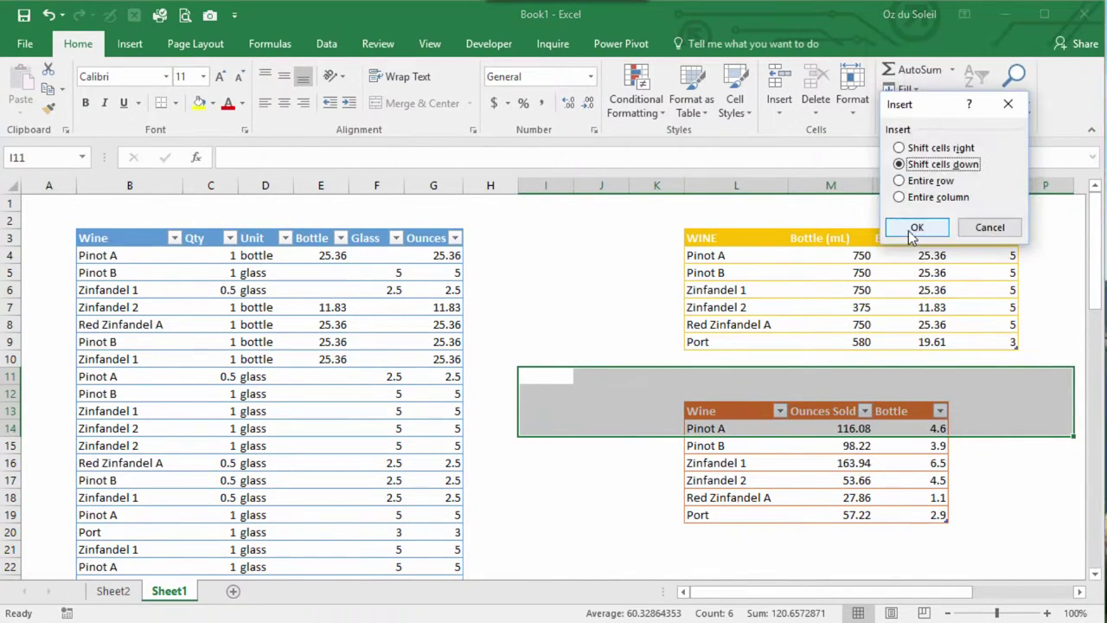
click(918, 225)
Step: Add Muscat to the wine size table with a 375 mL bottle, 11.83 oz bottle and 3 oz glass
click(719, 359)
text(Muscat)
key(Tab)
text(375)
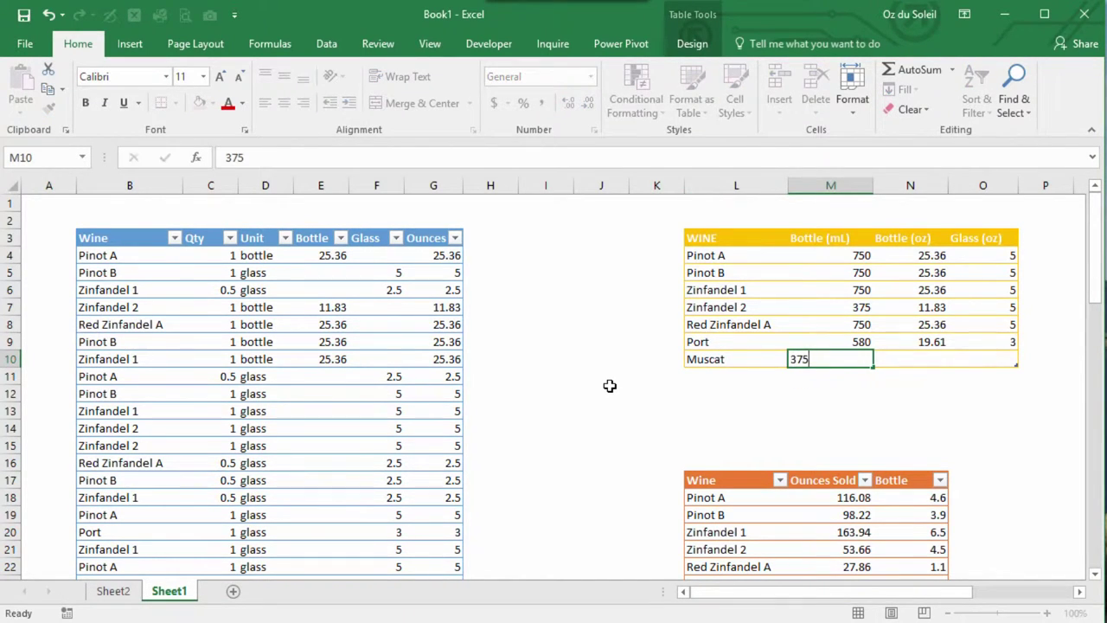
key(Tab)
key(Tab)
key(Left)
key(Up)
key(Down)
text(11.83)
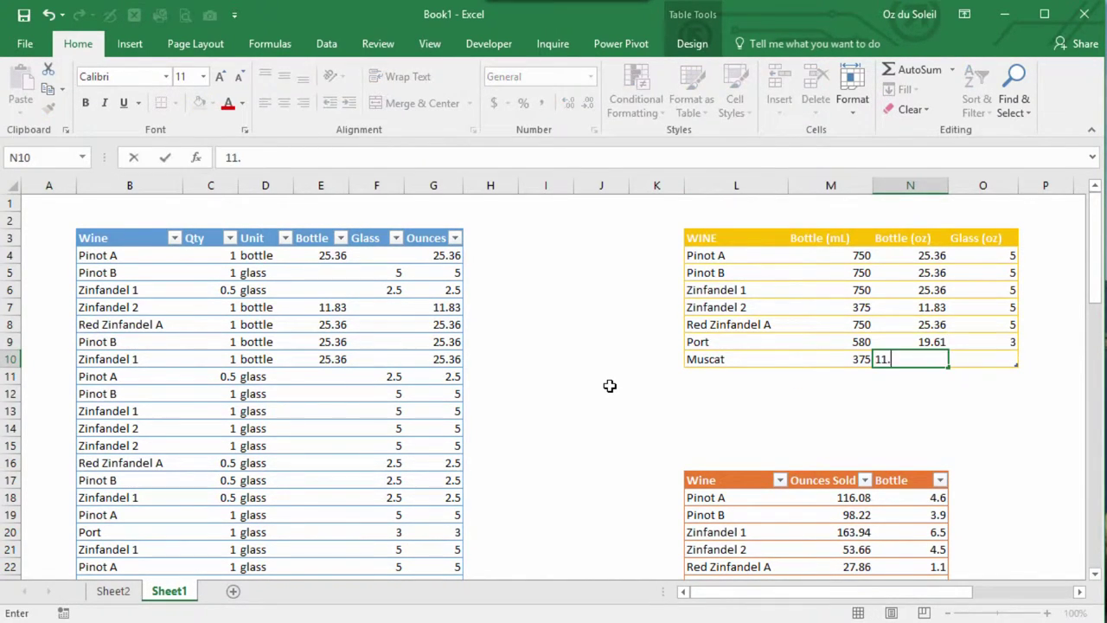
key(Tab)
key(Down)
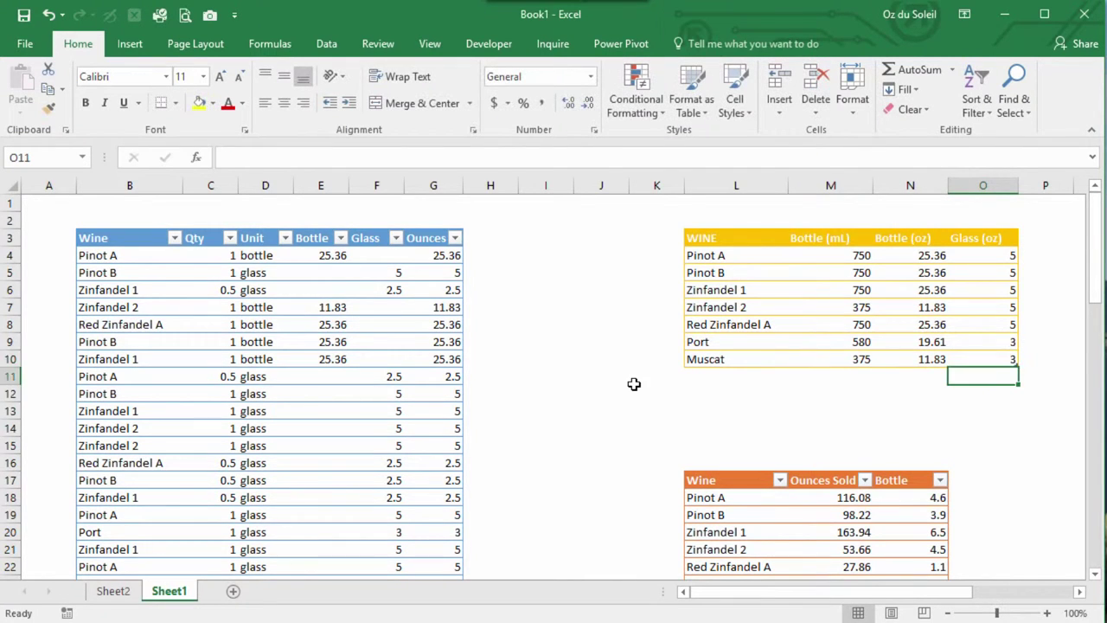
Step: Add Muscat as a new row below Port in the Ounces Sold table
scroll(610, 386, down, 17)
scroll(146, 410, up, 6)
scroll(641, 492, up, 7)
click(699, 390)
text(Muscat)
key(Return)
click(535, 441)
Step: Check the lookup range used by the formulas in the wine log's Bottle column
click(324, 393)
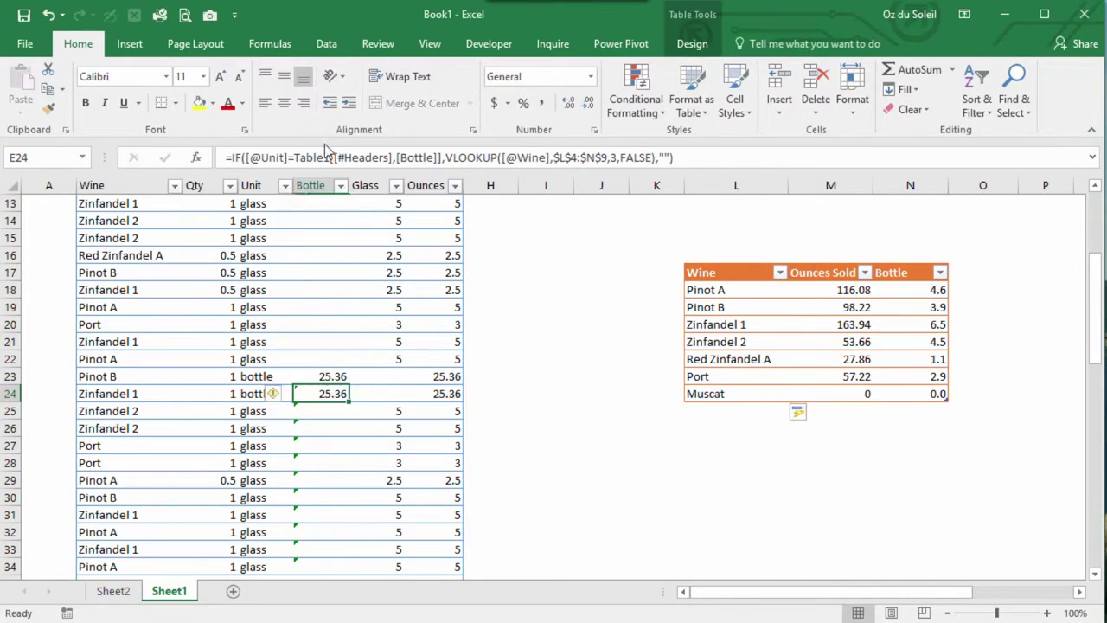
click(321, 411)
click(321, 393)
click(278, 394)
click(321, 359)
scroll(330, 346, up, 4)
click(329, 345)
Step: Change E4's VLOOKUP range to Table2[[WINE]:[Bottle (oz)]] and overwrite the whole Bottle column with this formula
click(321, 255)
click(321, 273)
key(Up)
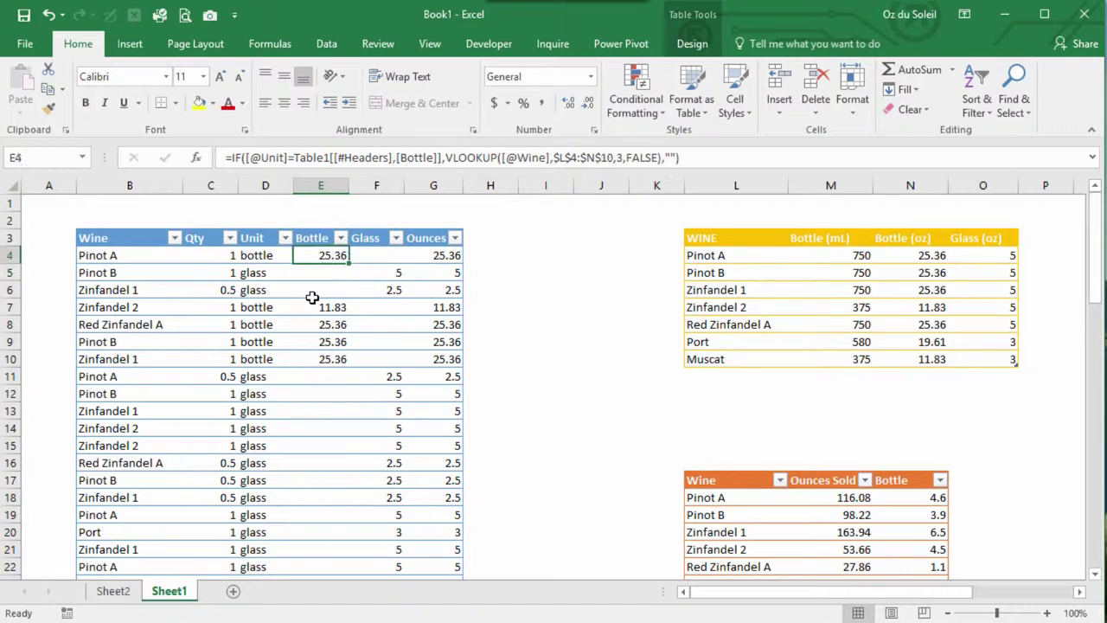
drag(555, 157, 611, 158)
drag(723, 255, 900, 353)
key(Return)
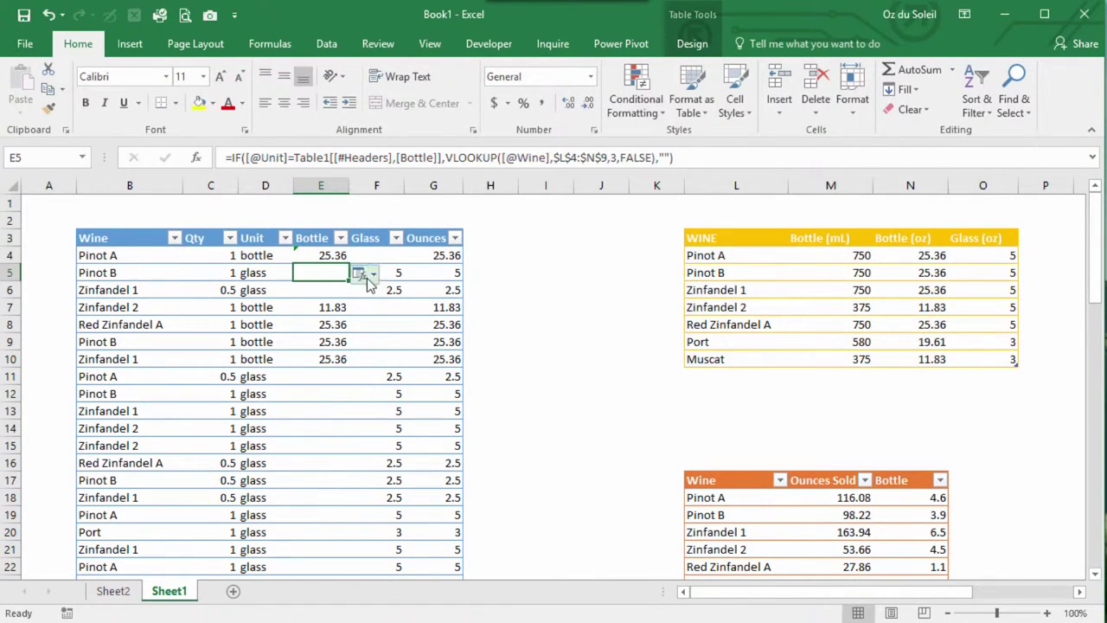
click(380, 274)
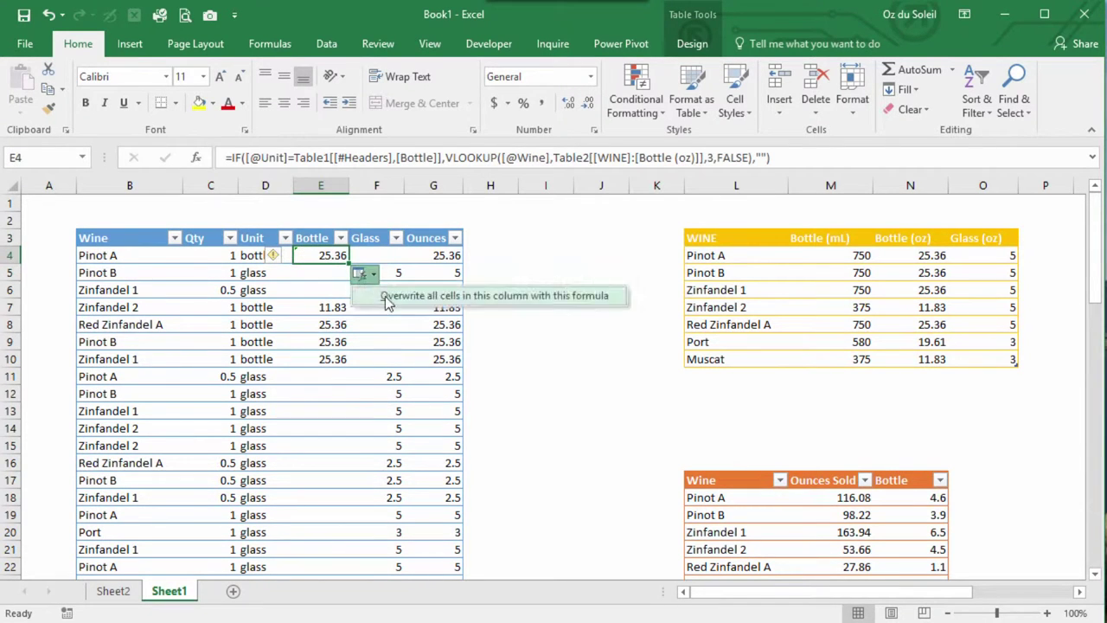
click(307, 337)
Step: Add a log entry in row 64 for Muscat with quantity 1 and unit bottle
scroll(337, 409, down, 8)
scroll(336, 403, down, 4)
scroll(338, 390, up, 7)
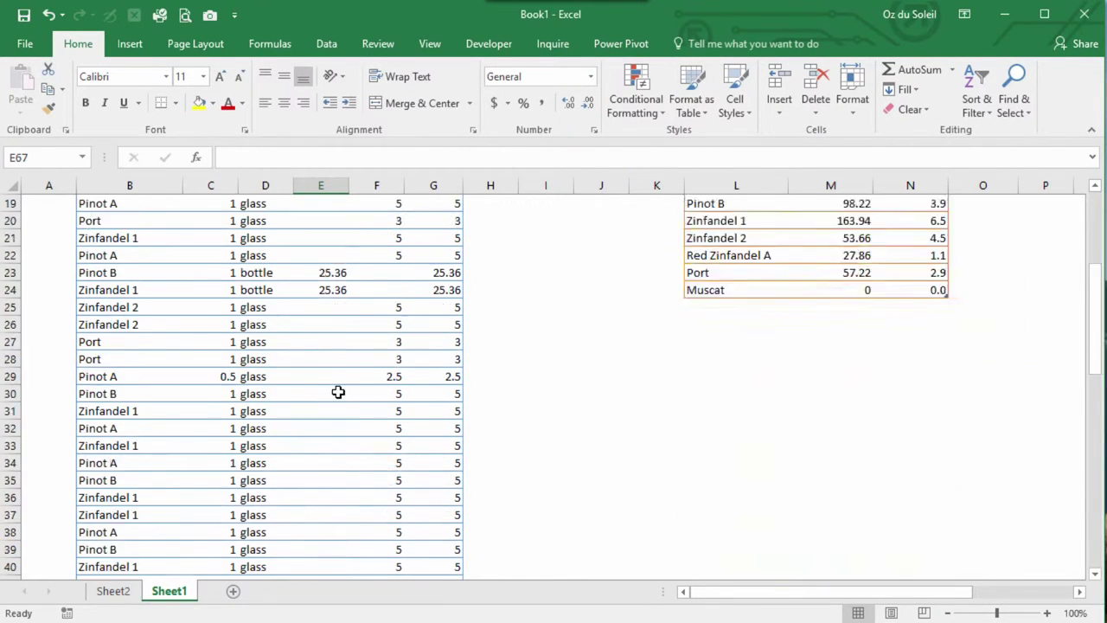
scroll(259, 372, down, 12)
click(173, 358)
text(Muscat)
key(Tab)
text(1)
key(Tab)
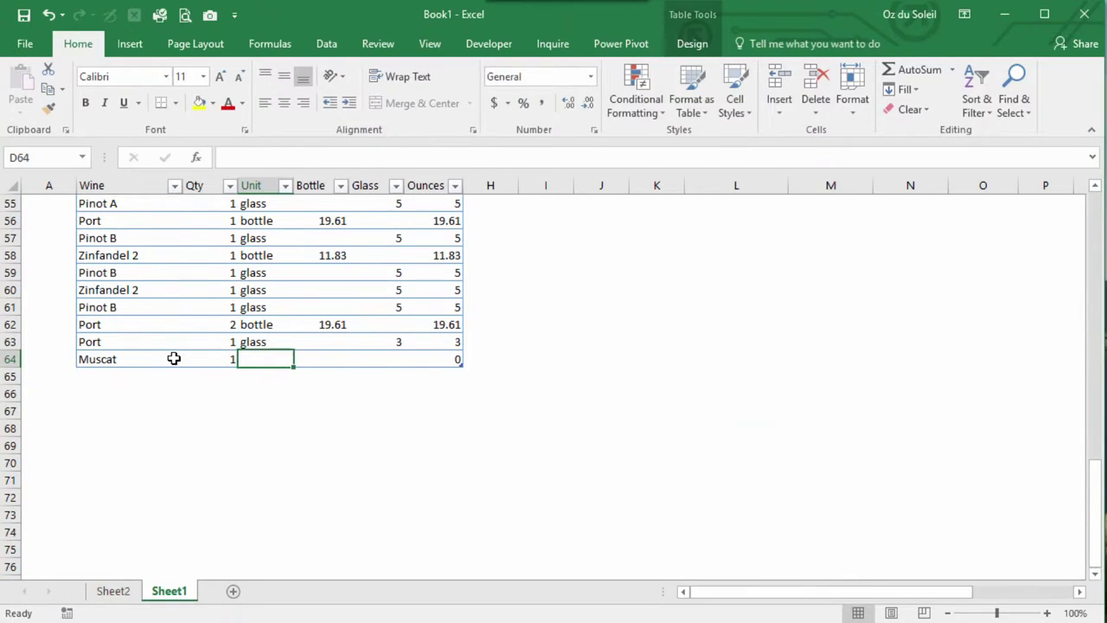
text(bottle)
key(Tab)
key(Return)
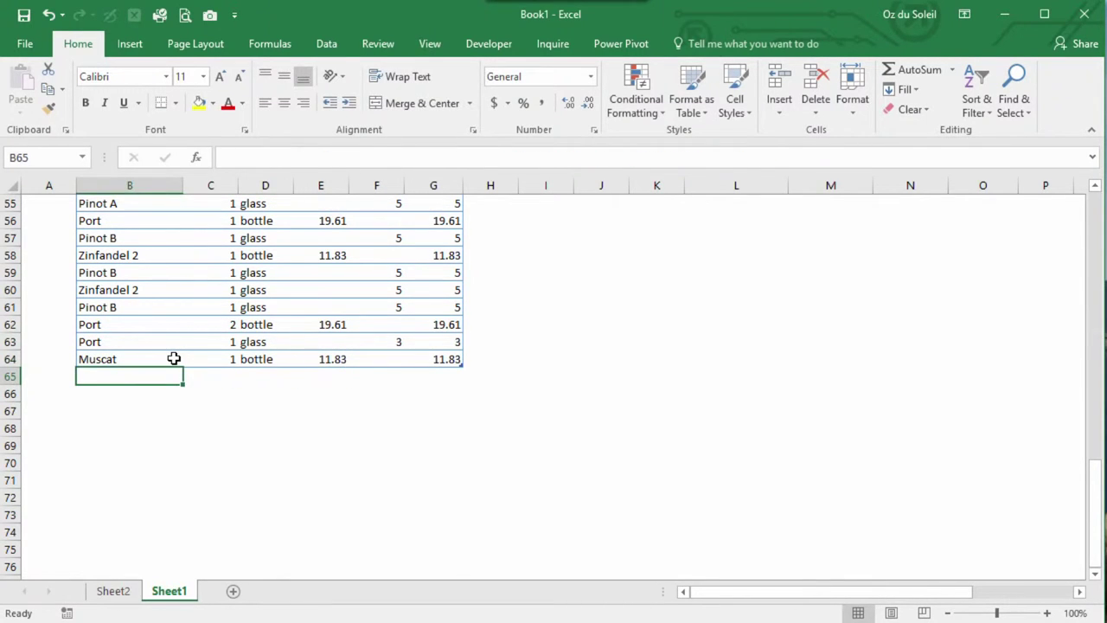
Step: Add another log entry in row 65 for Muscat with quantity 2 and unit bottle
text(Muscat)
key(Tab)
text(2)
key(Tab)
text(bottle)
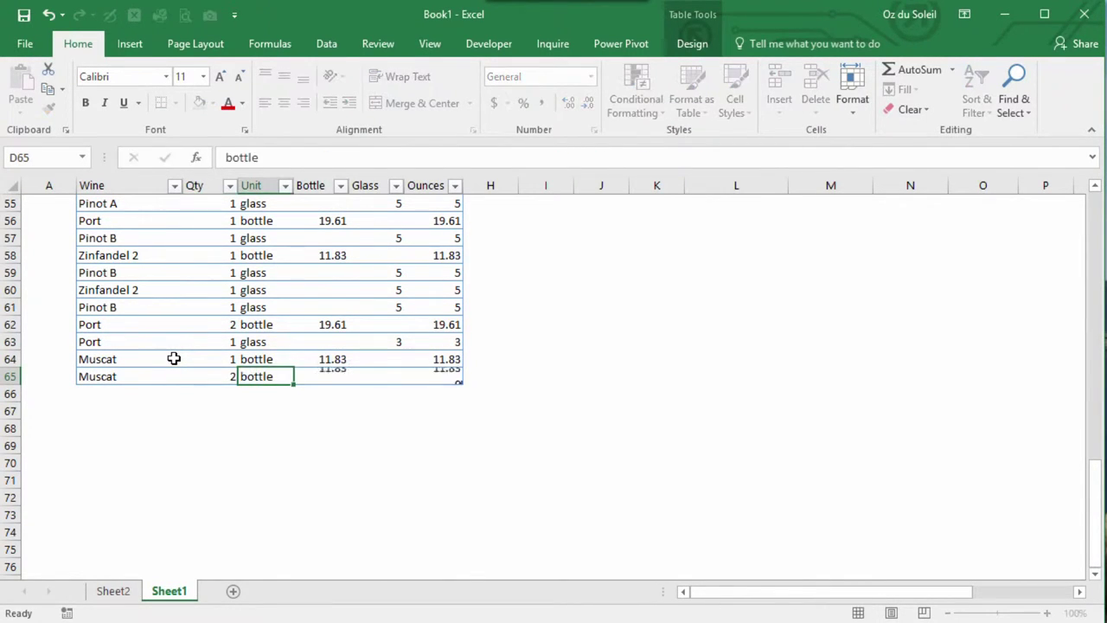
key(Tab)
Step: Examine the Ounces and Bottle formulas on log rows with a quantity of 2 bottles, such as rows 65, 62 and 44
click(442, 372)
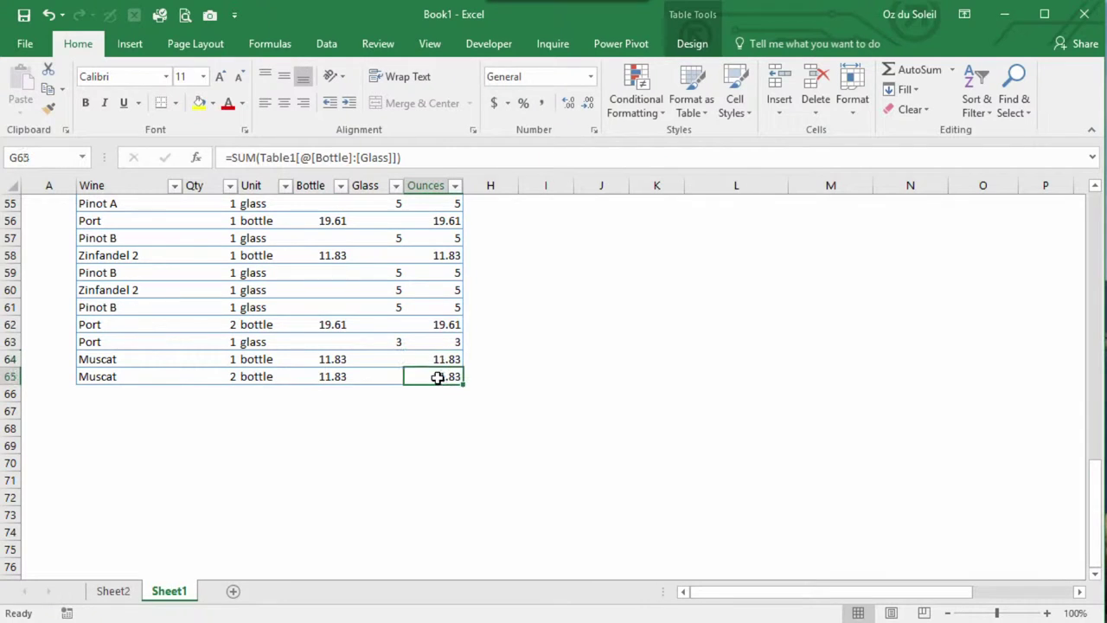
click(438, 323)
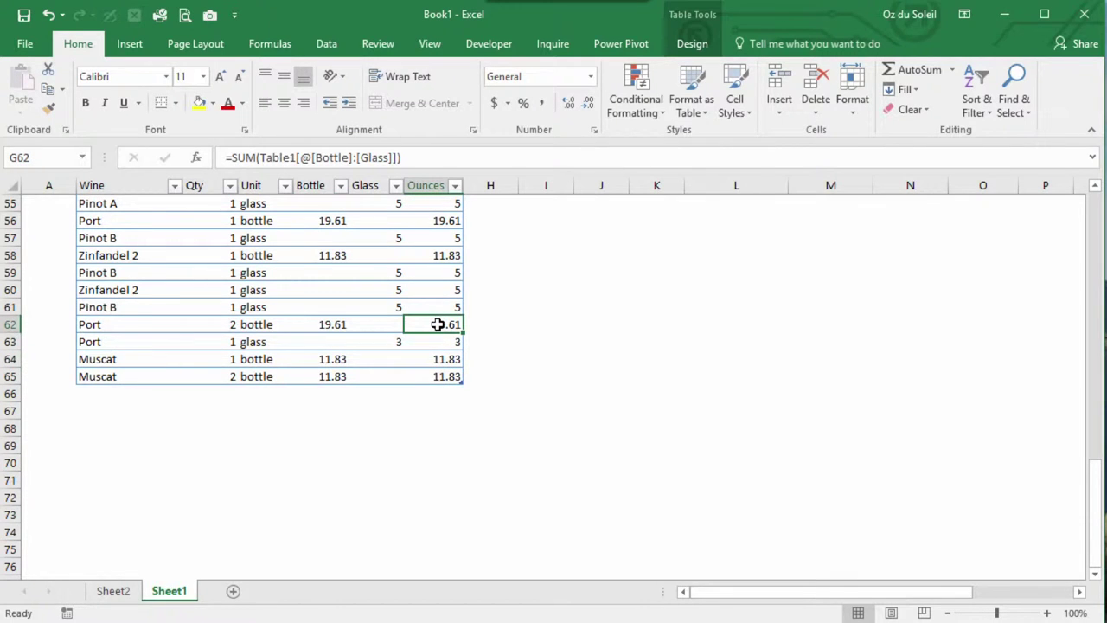
click(344, 253)
scroll(334, 336, up, 18)
click(317, 254)
click(447, 157)
key(Escape)
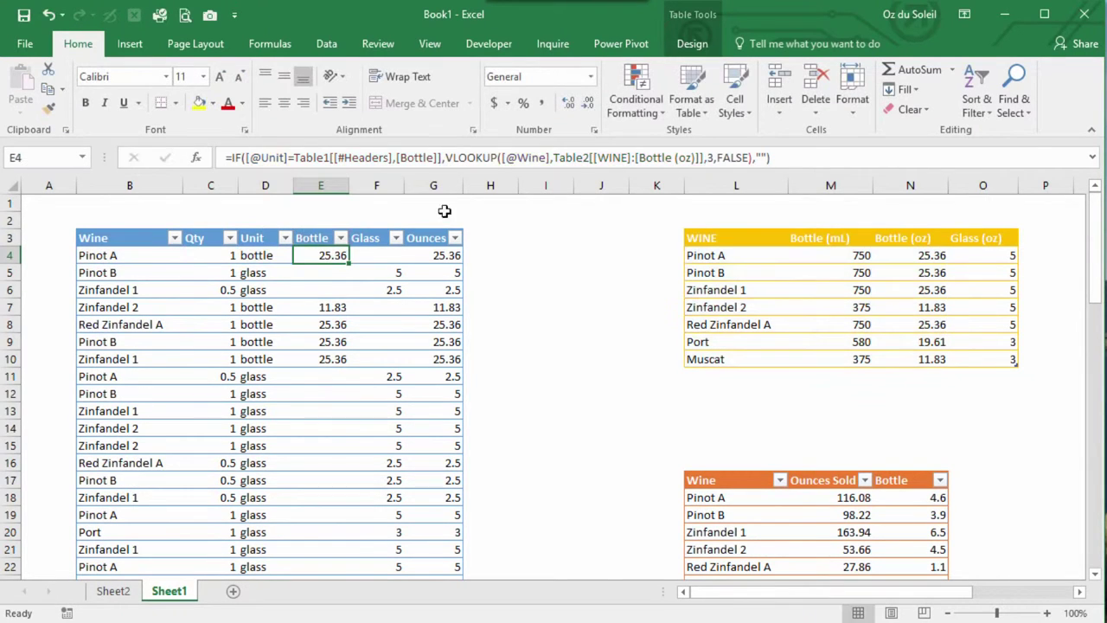
scroll(430, 415, down, 11)
click(331, 377)
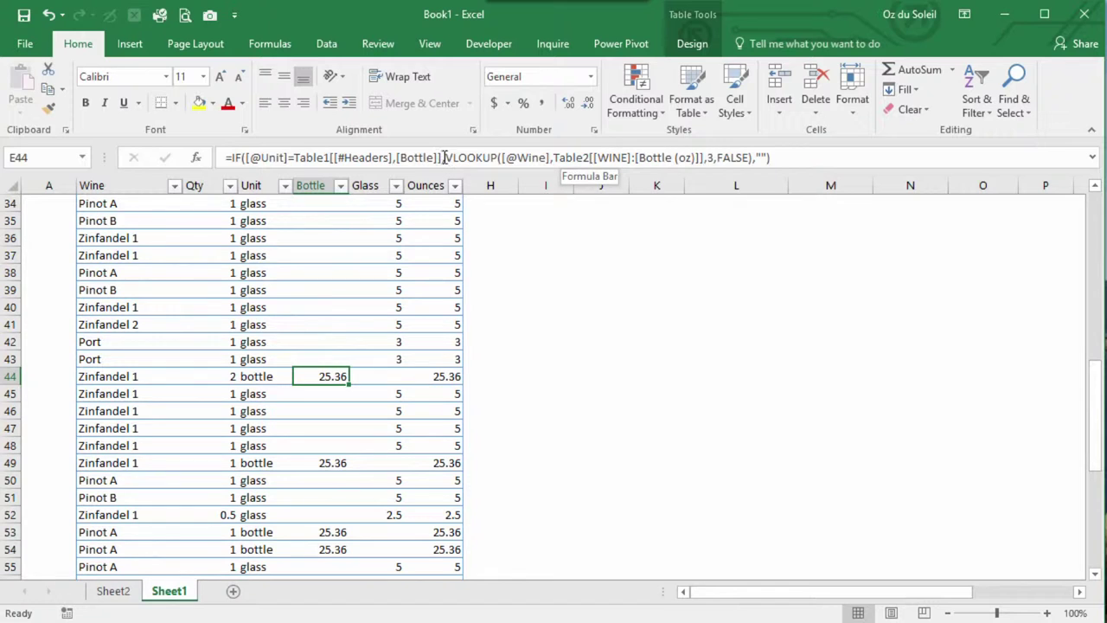
scroll(510, 391, up, 11)
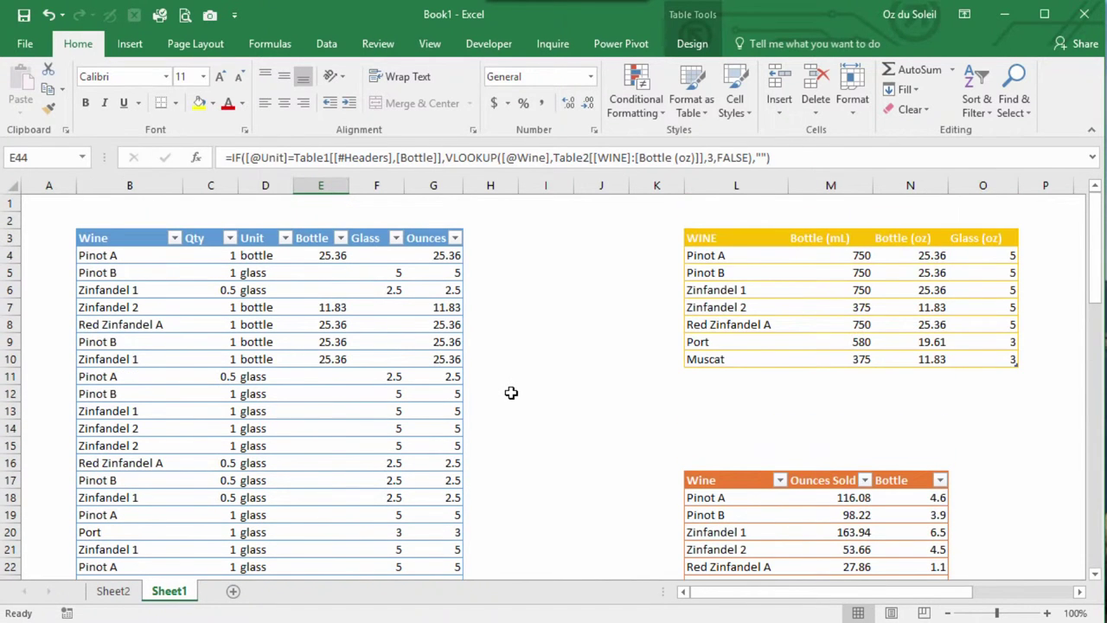
click(320, 253)
click(446, 159)
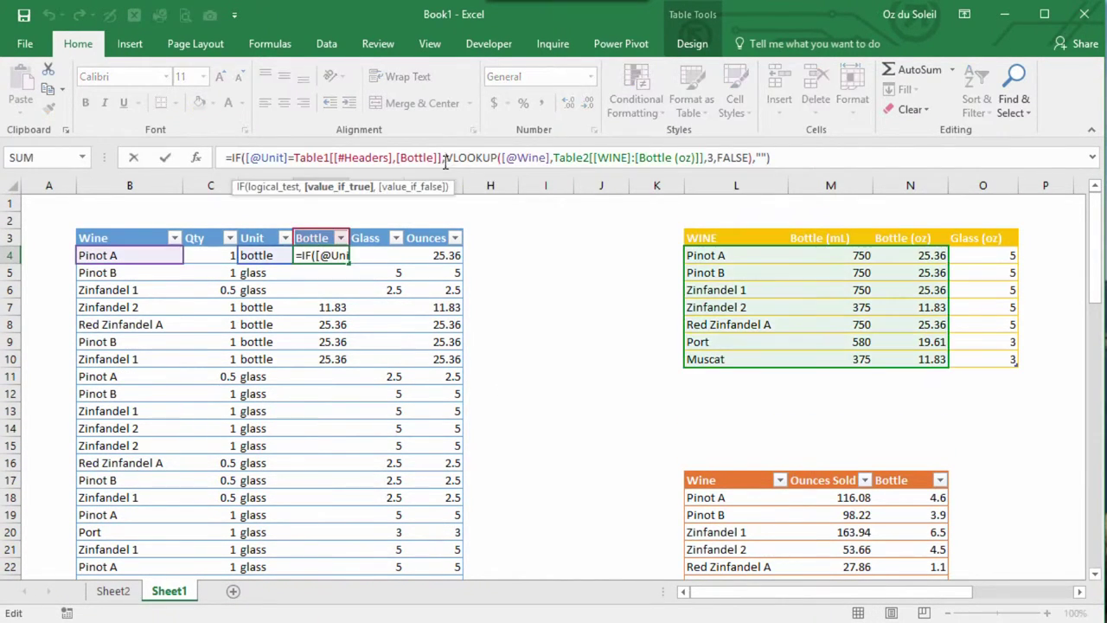
click(220, 255)
text(*)
key(Return)
Step: Examine the Bottle, Glass and Ounces results and formulas in log rows such as 44, 49 and 63
scroll(303, 429, down, 4)
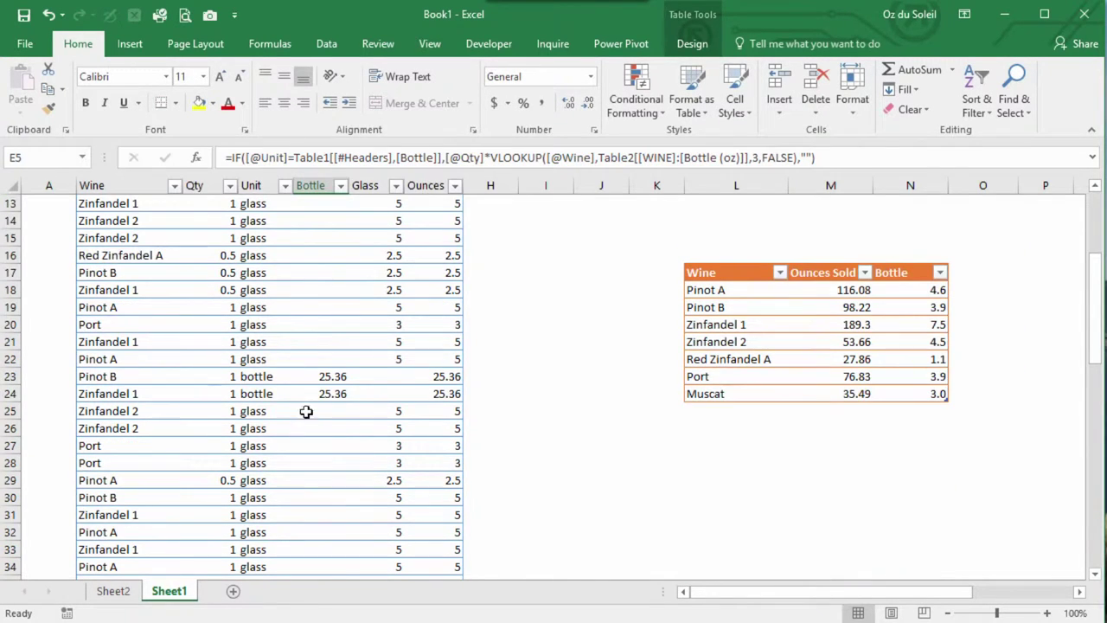
scroll(311, 390, down, 7)
click(313, 378)
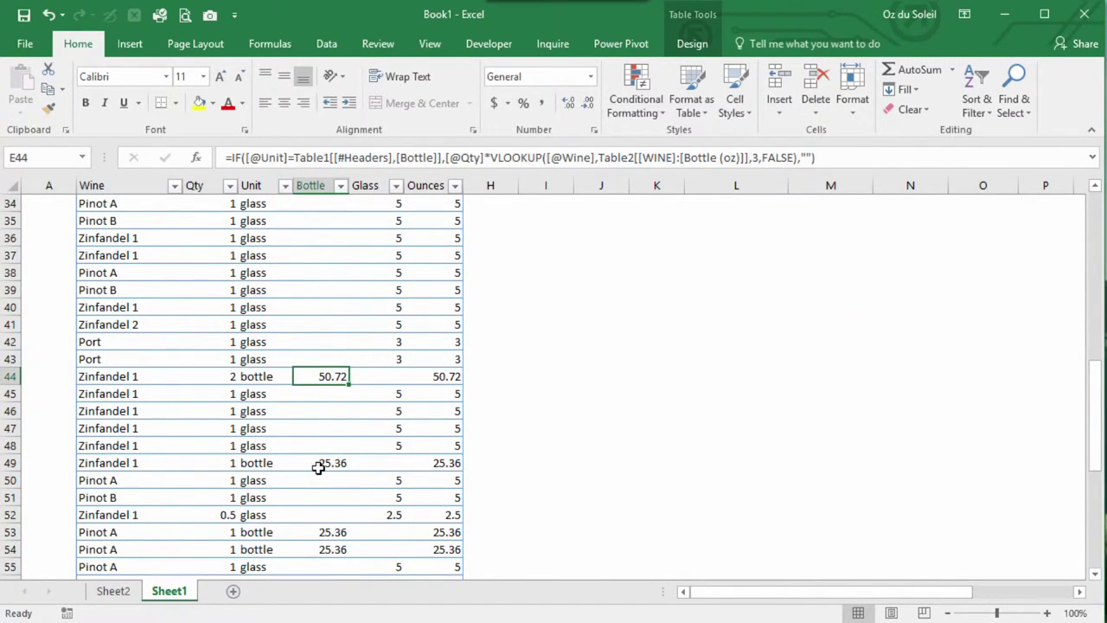
click(385, 461)
scroll(394, 448, down, 6)
click(412, 393)
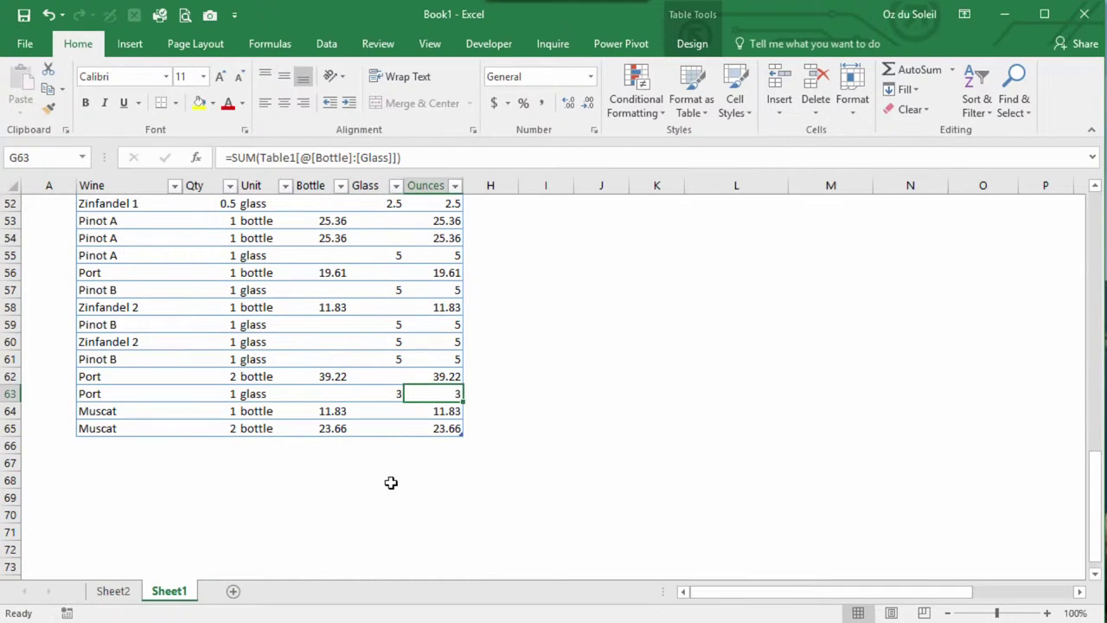
key(Left)
scroll(393, 467, up, 17)
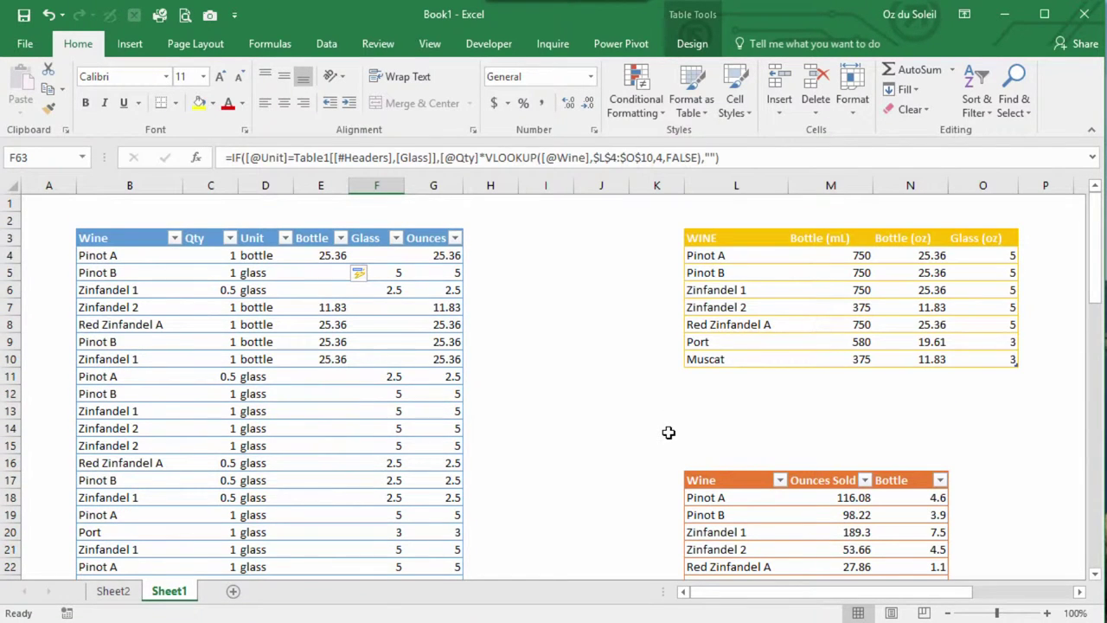
Step: Insert a row above the sales log and enter the title TRANSACTIONS in B2
right_click(10, 221)
click(49, 334)
click(90, 220)
text(TRANSACTIONS)
key(ctrl+Return)
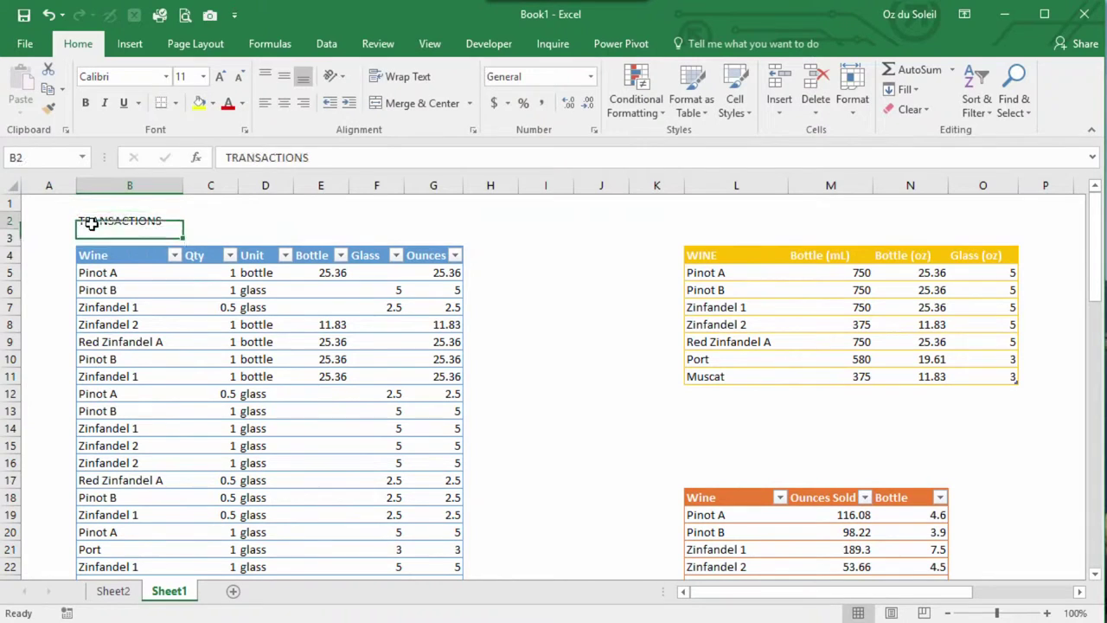
Step: Format the TRANSACTIONS title as bold Poetsen One at 20 pt
click(85, 102)
click(166, 77)
drag(316, 154, 312, 406)
click(143, 194)
click(220, 76)
click(220, 76)
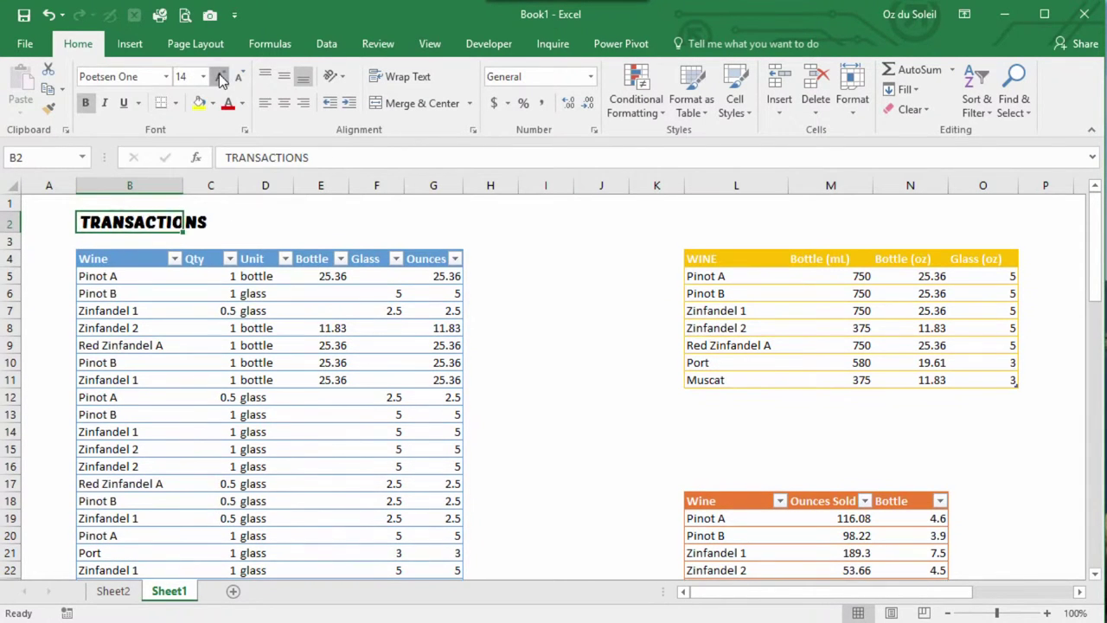
click(220, 76)
click(219, 76)
Step: Enter the title Conversion Table in L2 and give it the formatting of the TRANSACTIONS title
click(720, 232)
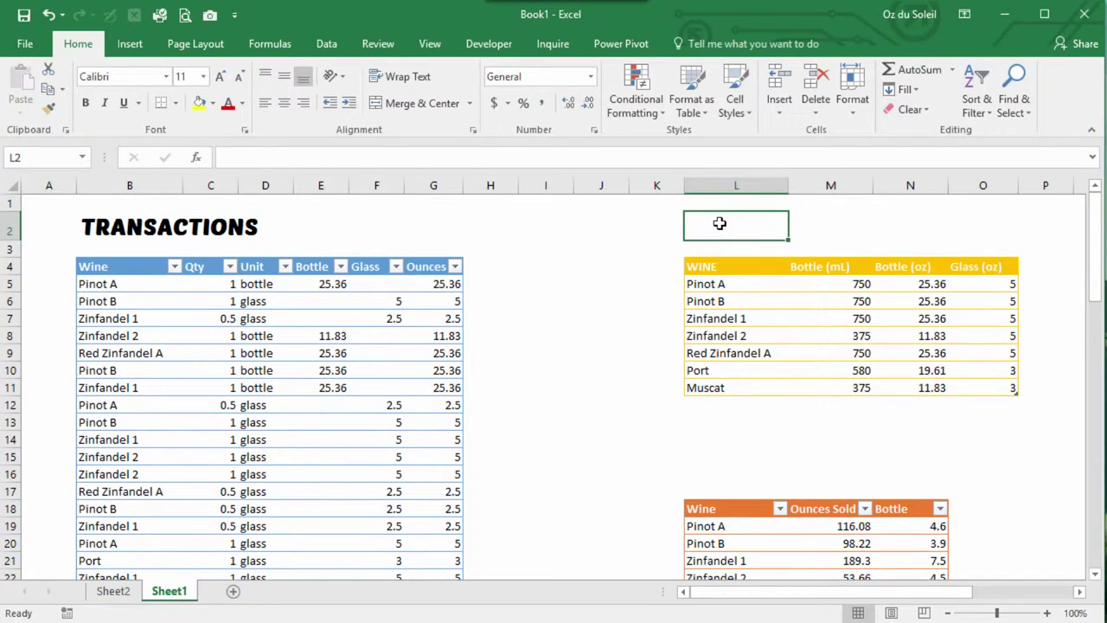
text(Conversion Table)
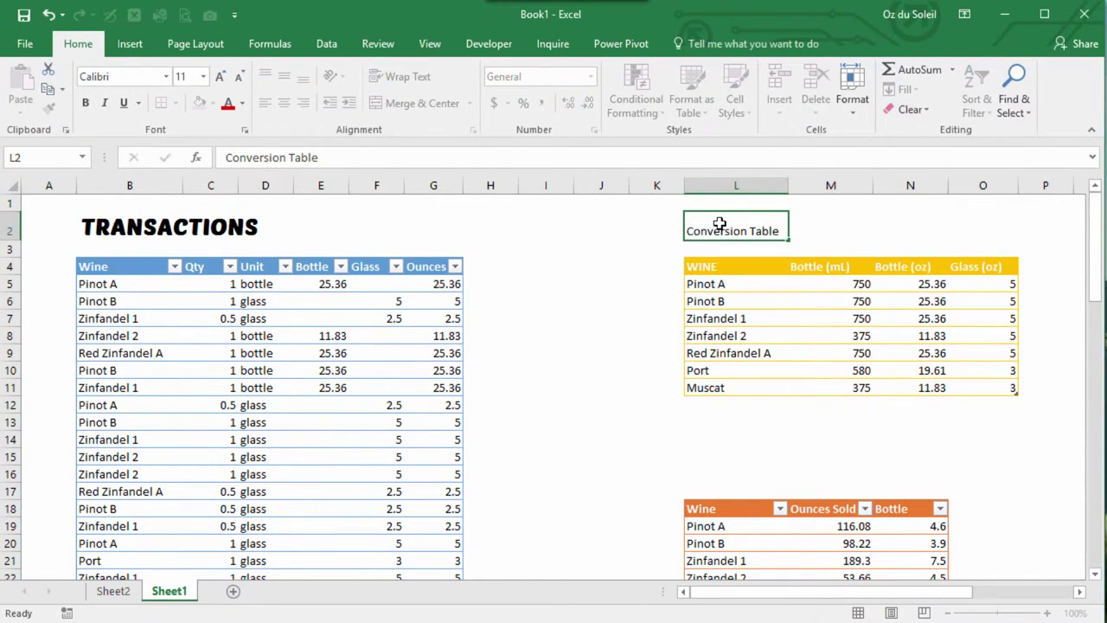
click(129, 227)
click(49, 107)
click(761, 227)
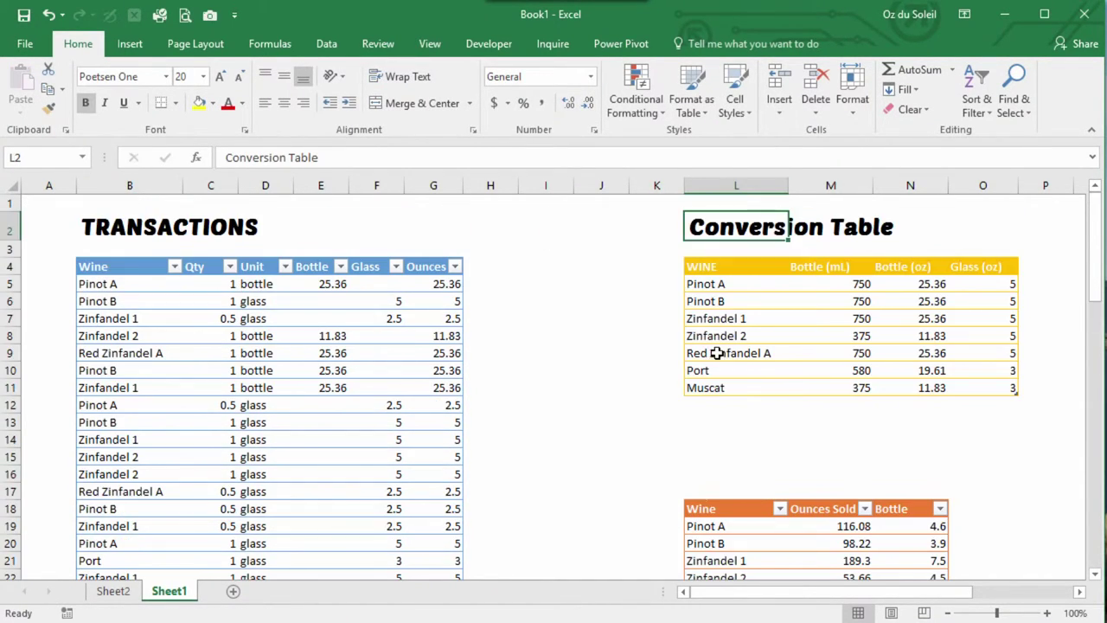
Step: Enter the title Wine Sold During Week in L16 and copy the TRANSACTIONS title's formatting onto it
click(707, 474)
text(Win)
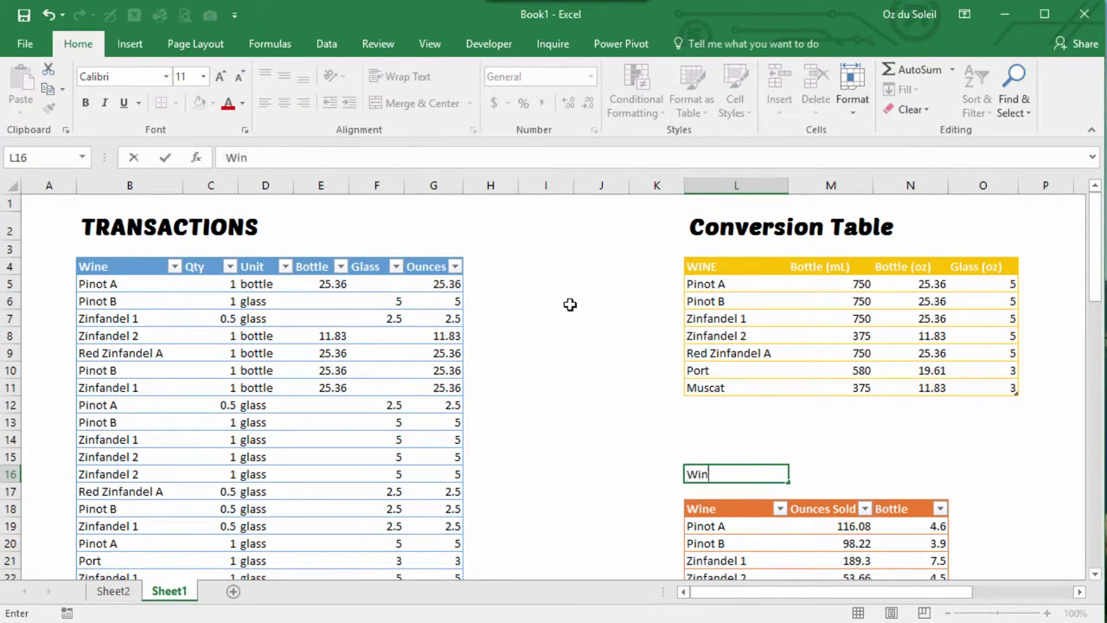
text(e Sold During Week)
key(ctrl+Return)
click(170, 227)
click(49, 108)
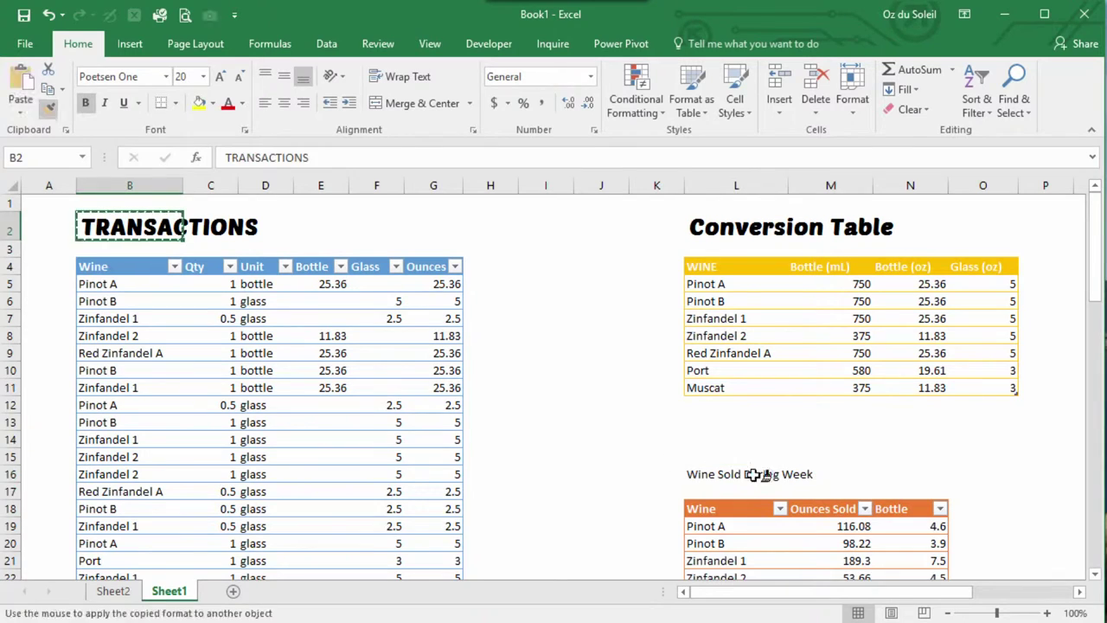
click(692, 467)
click(692, 206)
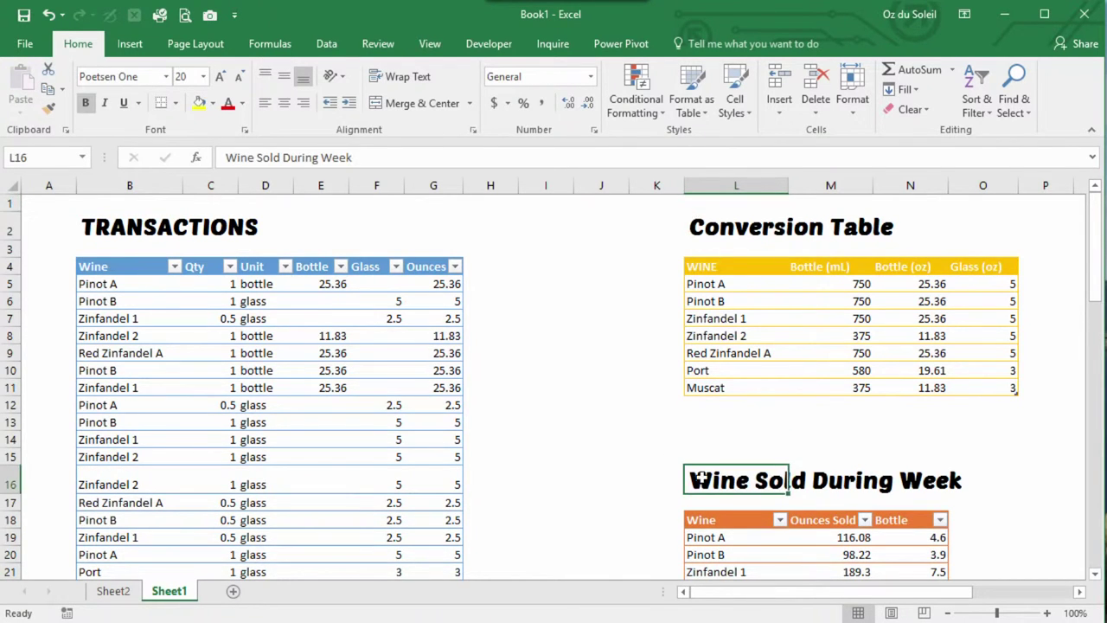
drag(702, 481, 915, 559)
scroll(1024, 484, up, 1)
drag(795, 467, 841, 210)
click(575, 367)
Step: Move the Conversion Table and its title to below the Wine Sold During Week table
drag(691, 204, 1001, 375)
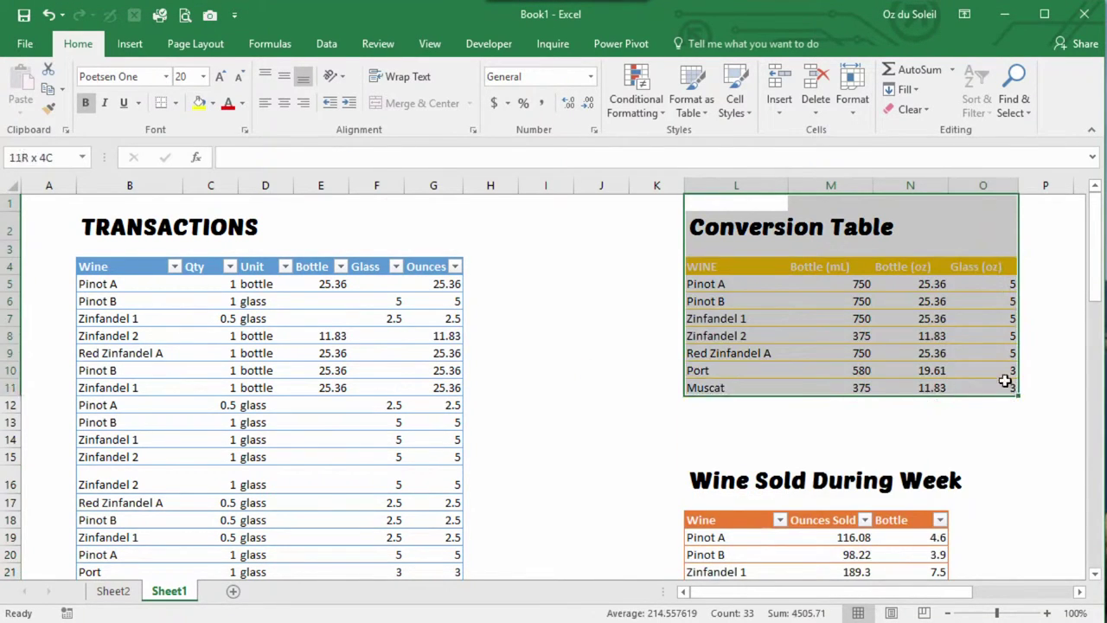
scroll(972, 465, down, 3)
click(952, 253)
scroll(949, 252, up, 3)
drag(718, 227, 1049, 419)
scroll(976, 338, down, 2)
drag(822, 330, 816, 572)
scroll(485, 317, up, 4)
click(484, 317)
Step: Delete the blank cells K3:R14 and shift the cells below up
drag(511, 220, 931, 376)
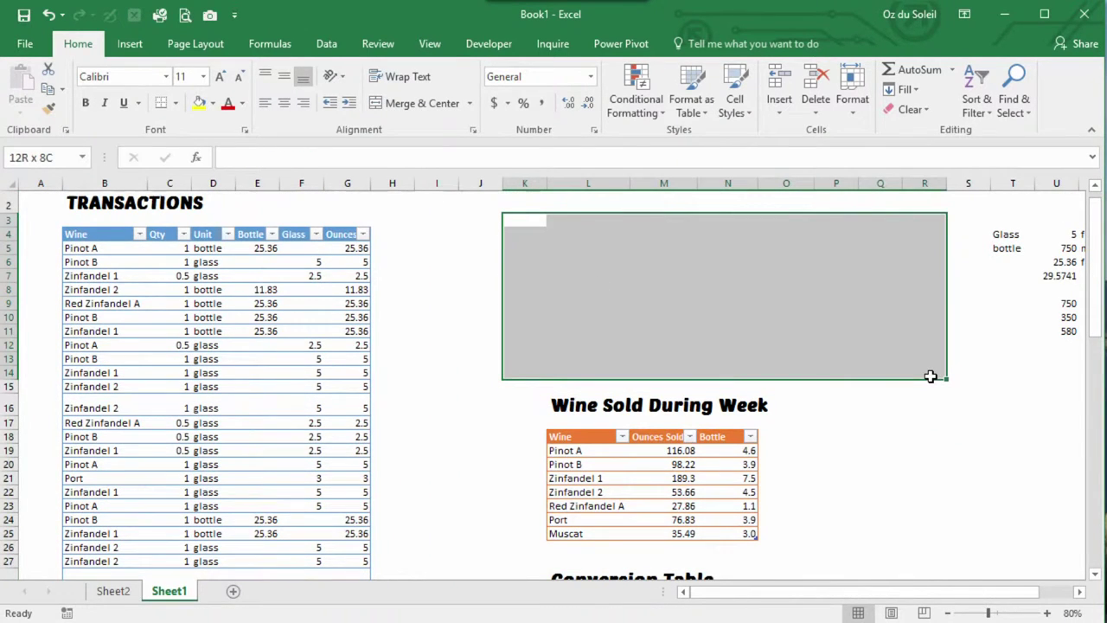
right_click(893, 348)
click(917, 415)
double_click(886, 396)
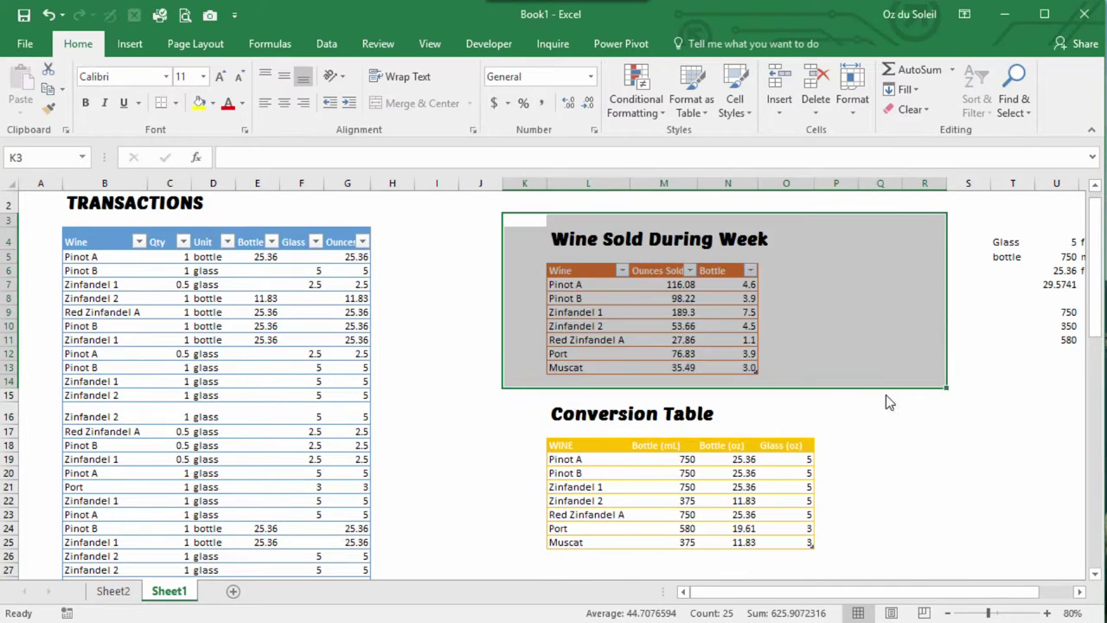
click(880, 238)
Step: Move the Wine Sold During Week title and table up so the title sits in L2, level with TRANSACTIONS
click(1047, 612)
click(1047, 613)
drag(830, 592, 779, 592)
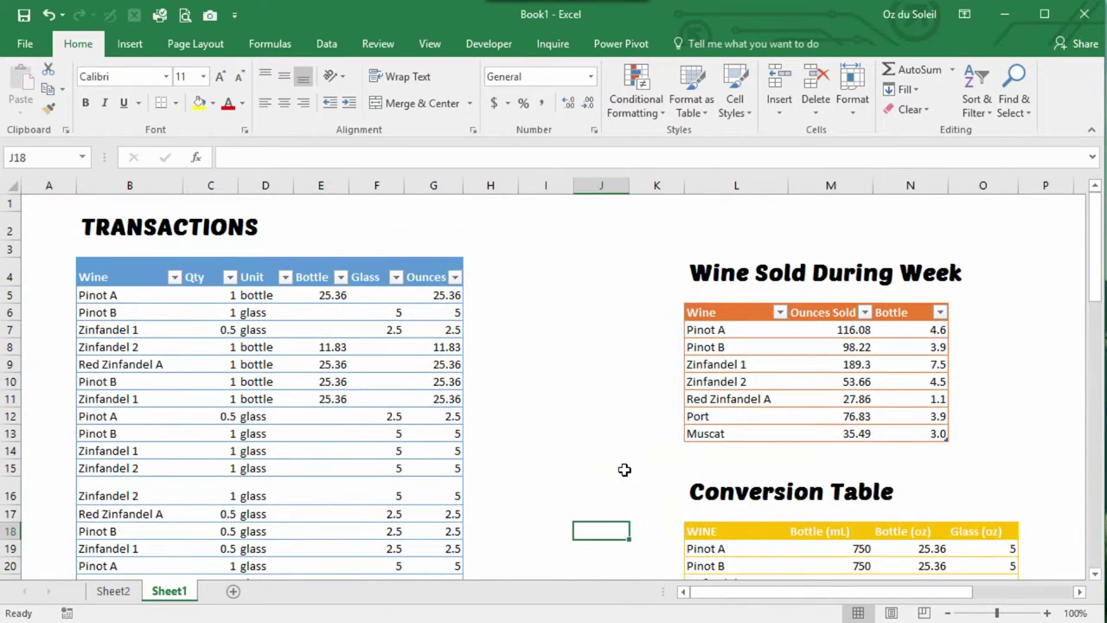
drag(693, 261, 956, 438)
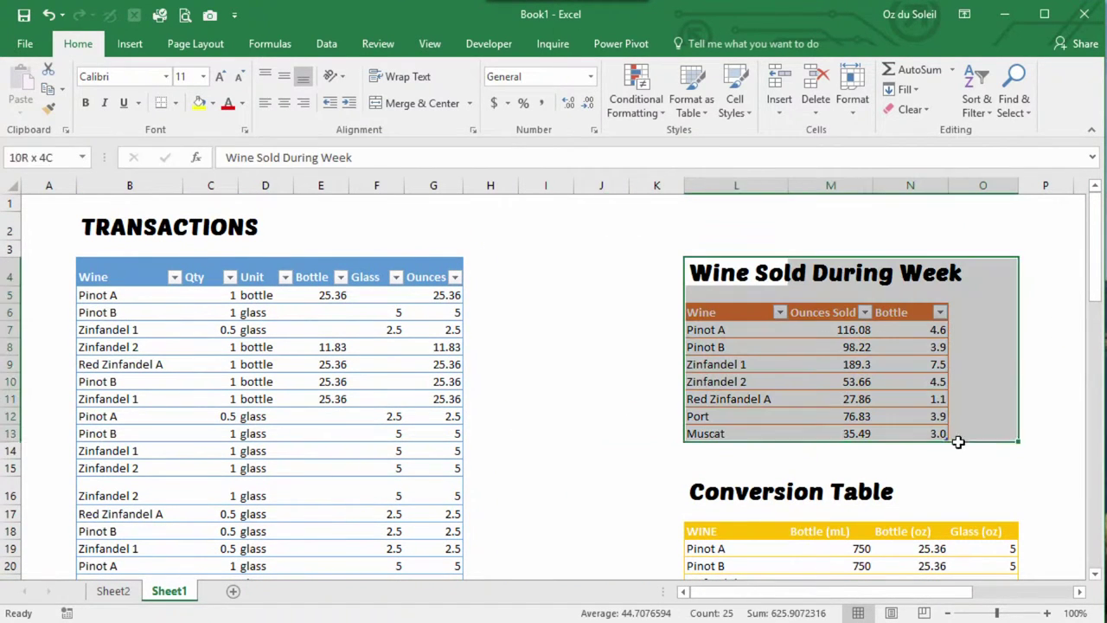
drag(932, 258, 931, 221)
click(657, 318)
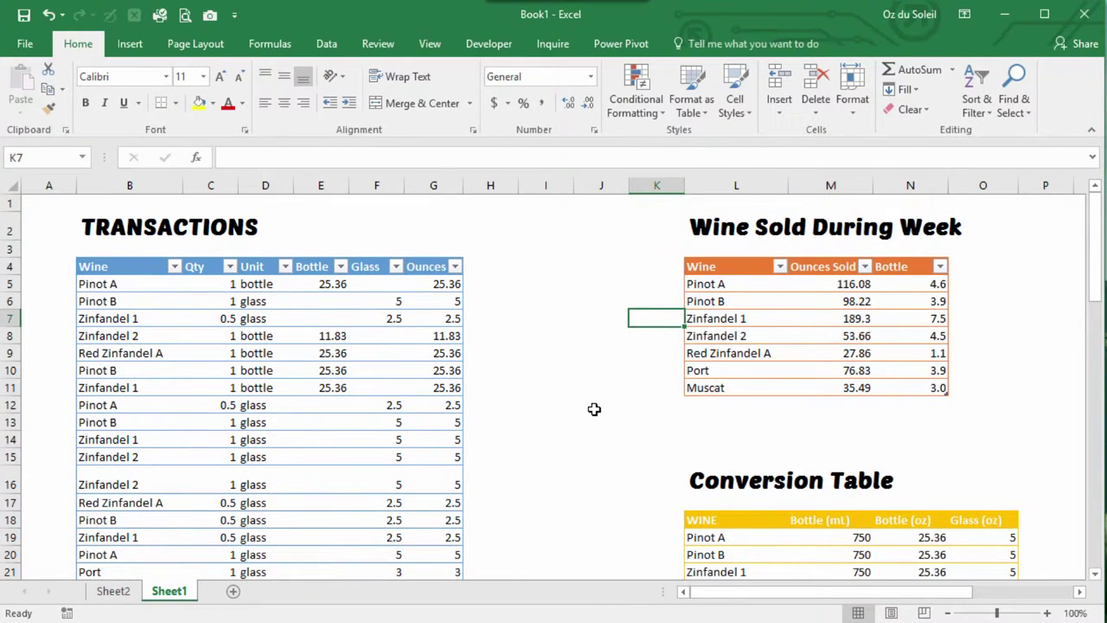
Step: Delete the two empty columns I and J between the transactions log and the summary tables
click(422, 439)
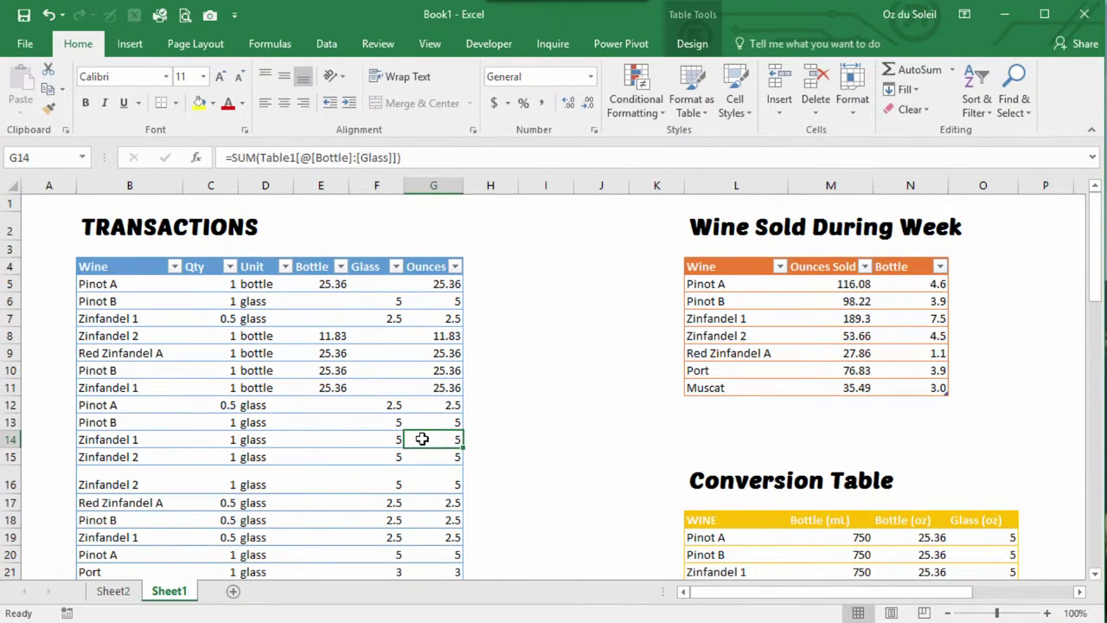
drag(545, 186, 597, 185)
right_click(596, 185)
click(633, 329)
click(545, 422)
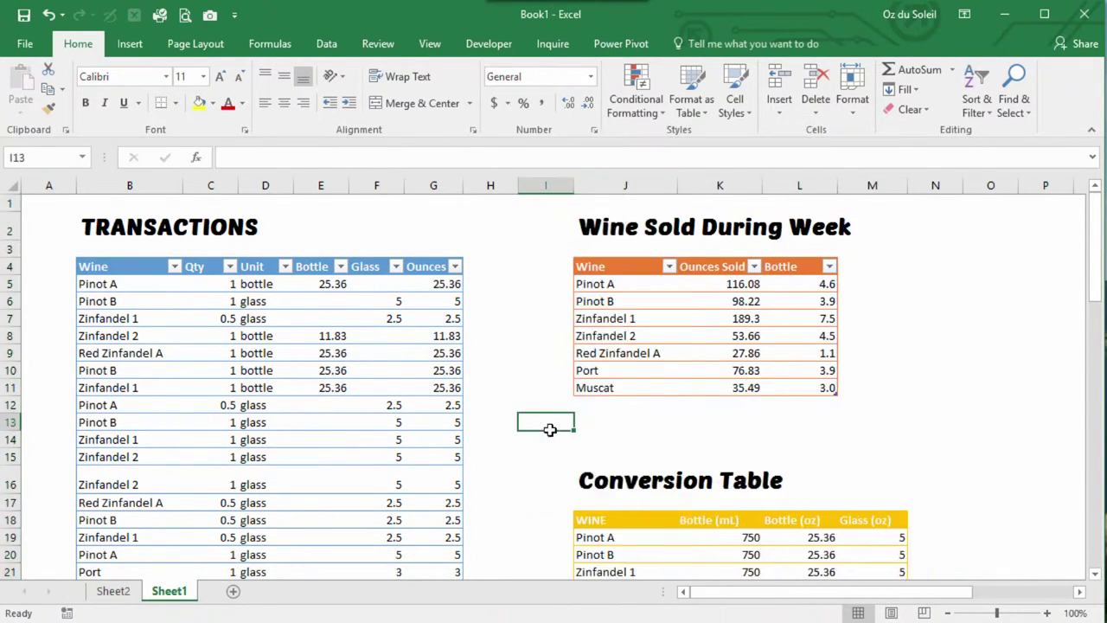
Step: Test the Conversion Table by setting Pinot A's Glass (oz) to 4 and restoring it to 5
scroll(548, 428, down, 2)
scroll(833, 469, up, 2)
click(874, 537)
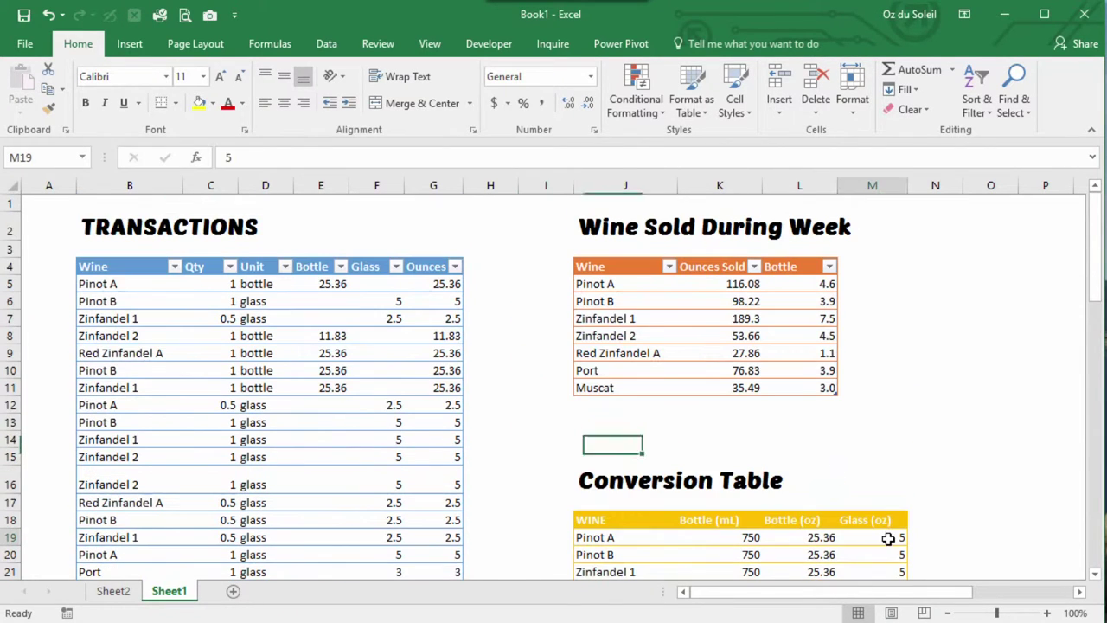
text(4)
key(Return)
key(Up)
text(5)
key(Return)
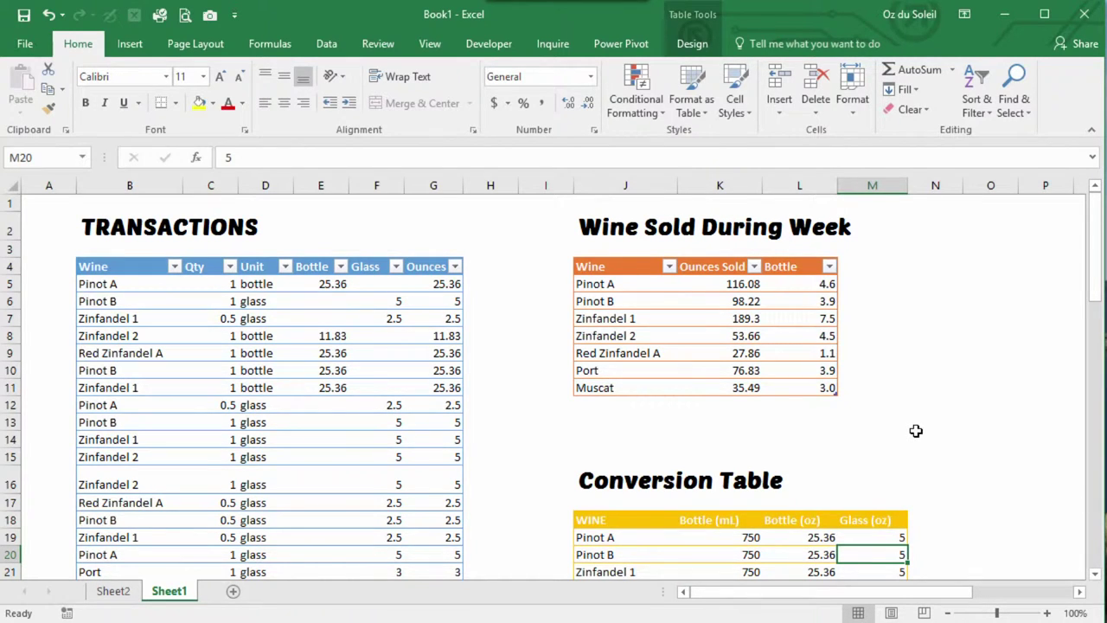
click(248, 301)
click(329, 301)
click(444, 305)
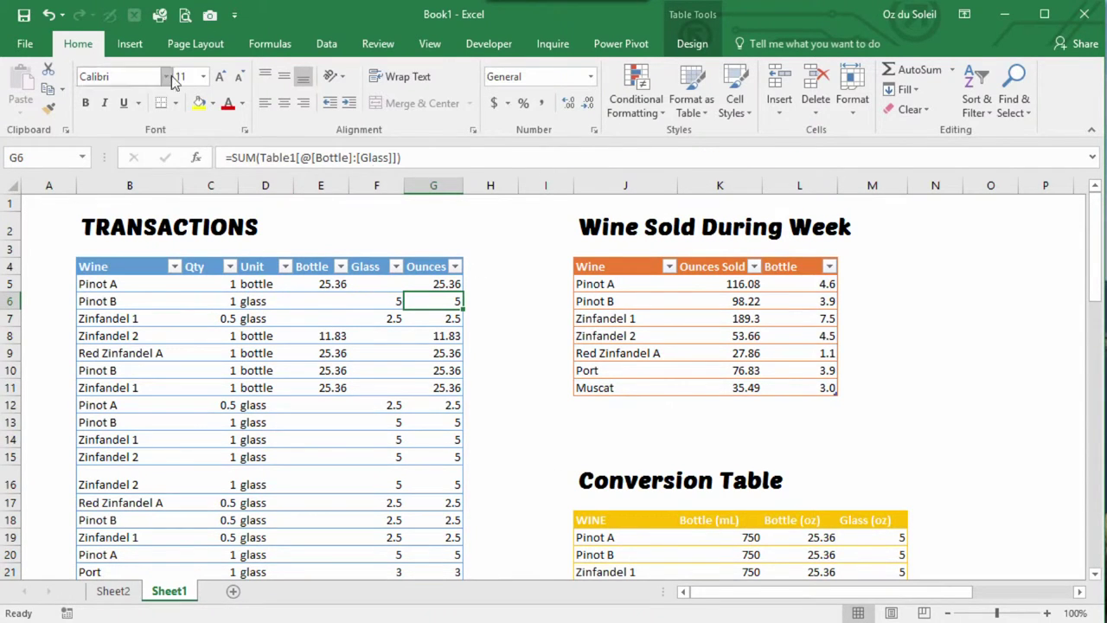
Step: Insert the picture of a group of wine bottles from the wine_png folder and place it beside the summary tables
click(130, 44)
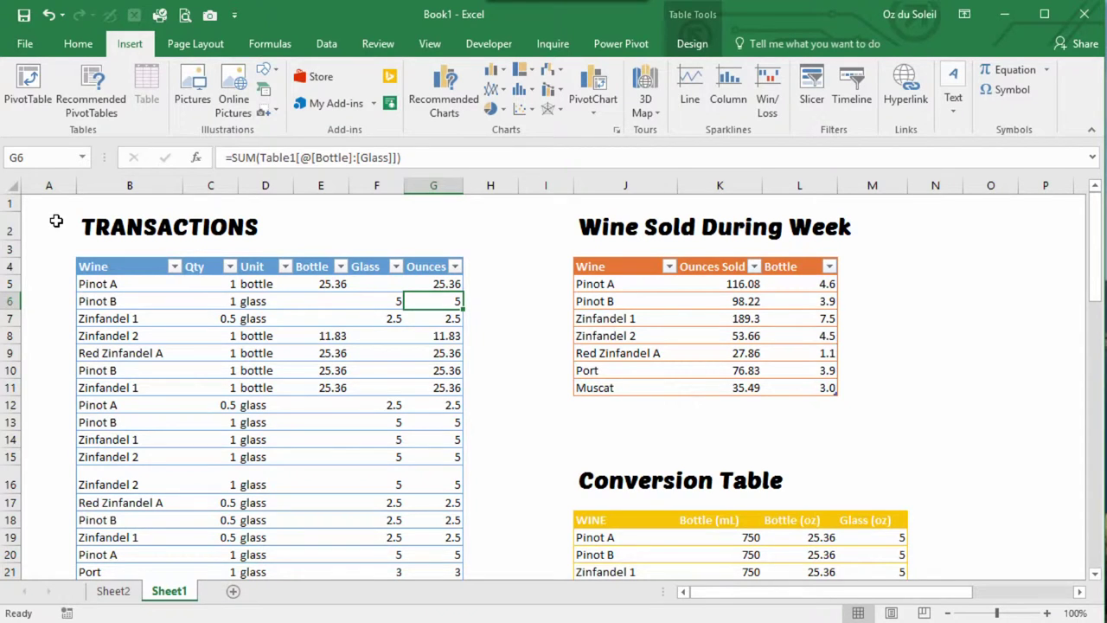
drag(746, 591, 844, 594)
scroll(673, 437, down, 2)
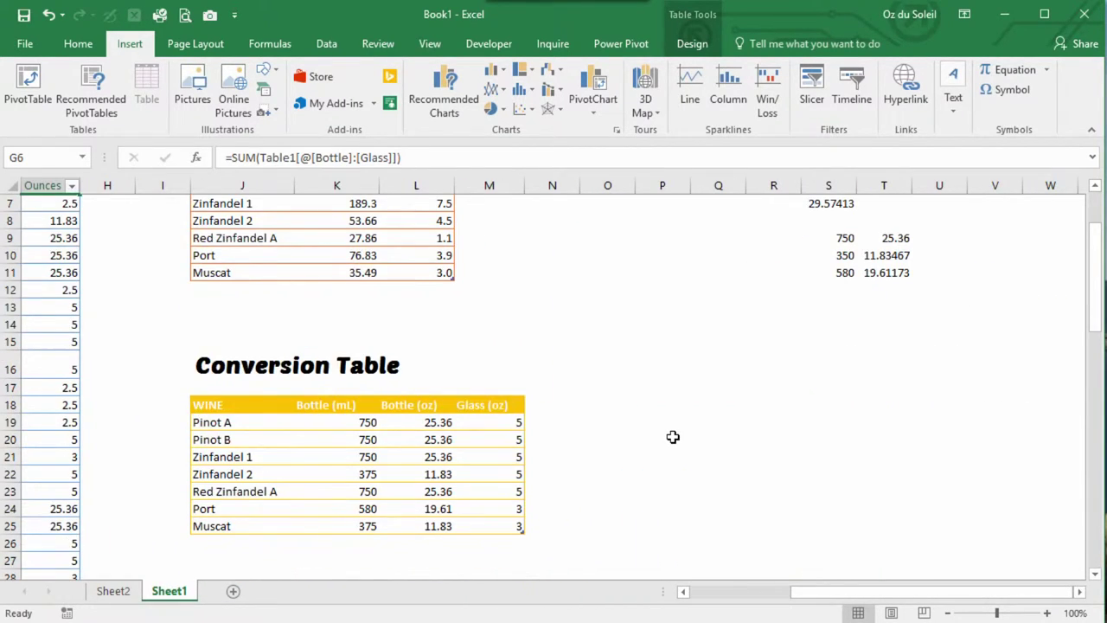
scroll(673, 437, up, 2)
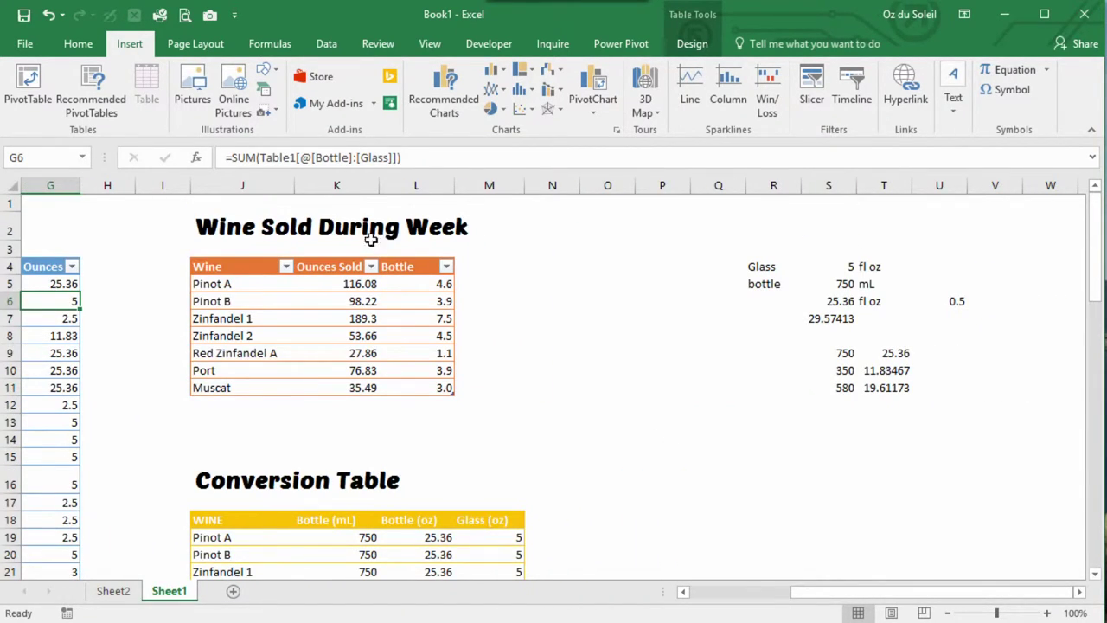
click(192, 86)
drag(583, 20, 489, 39)
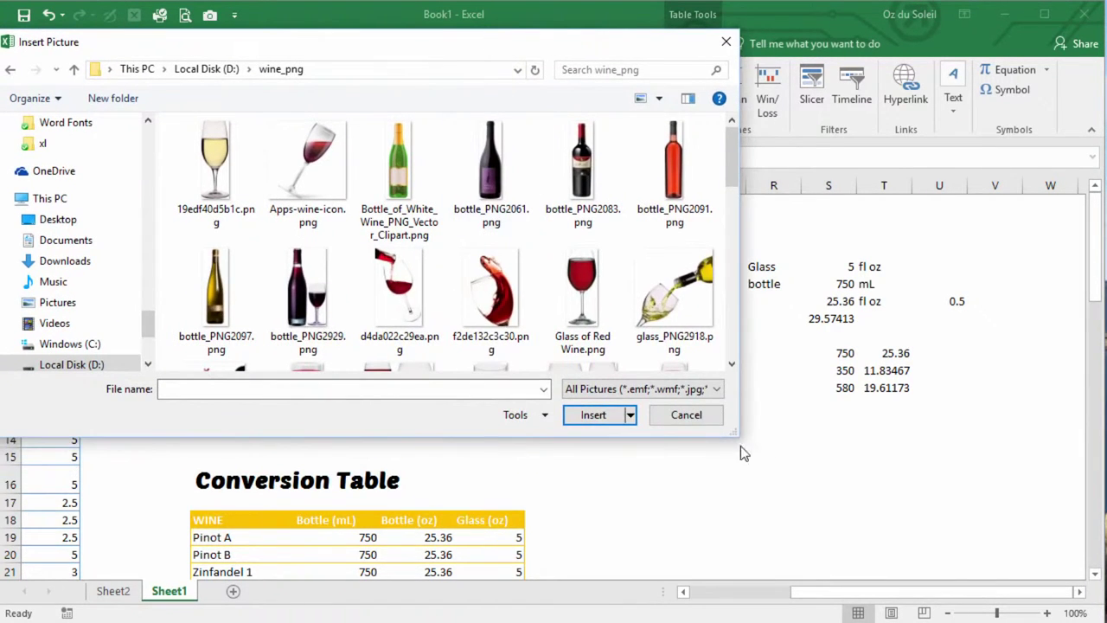
drag(740, 446, 829, 560)
scroll(679, 415, down, 5)
double_click(487, 423)
drag(485, 420, 1064, 371)
Step: Insert the picture glass_PNG2919.png of red wine being poured into a glass
click(131, 43)
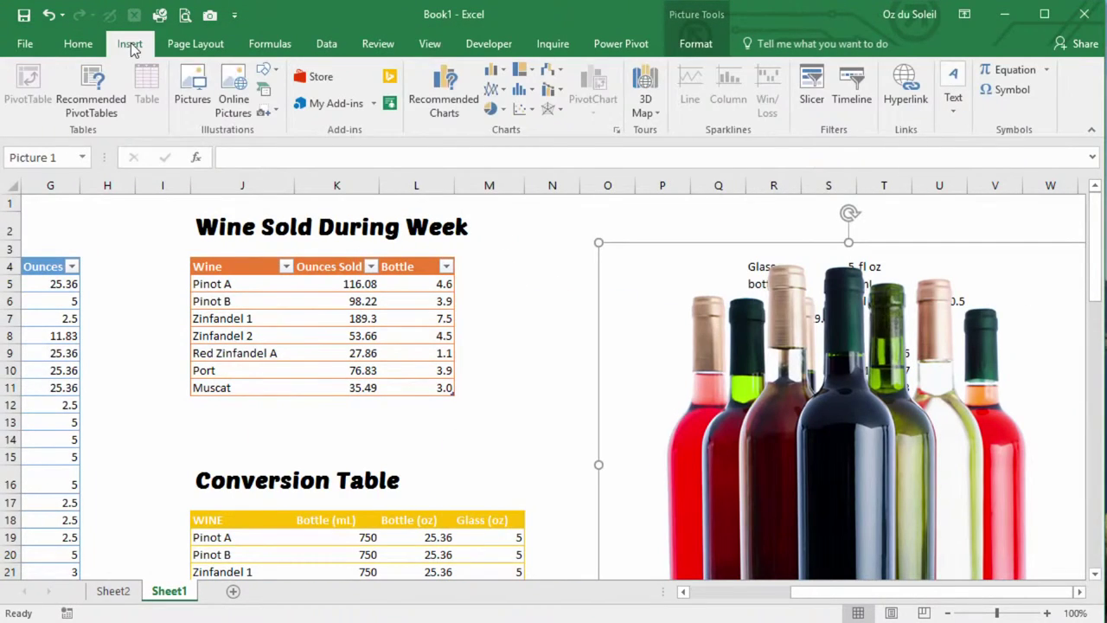
click(192, 87)
double_click(642, 324)
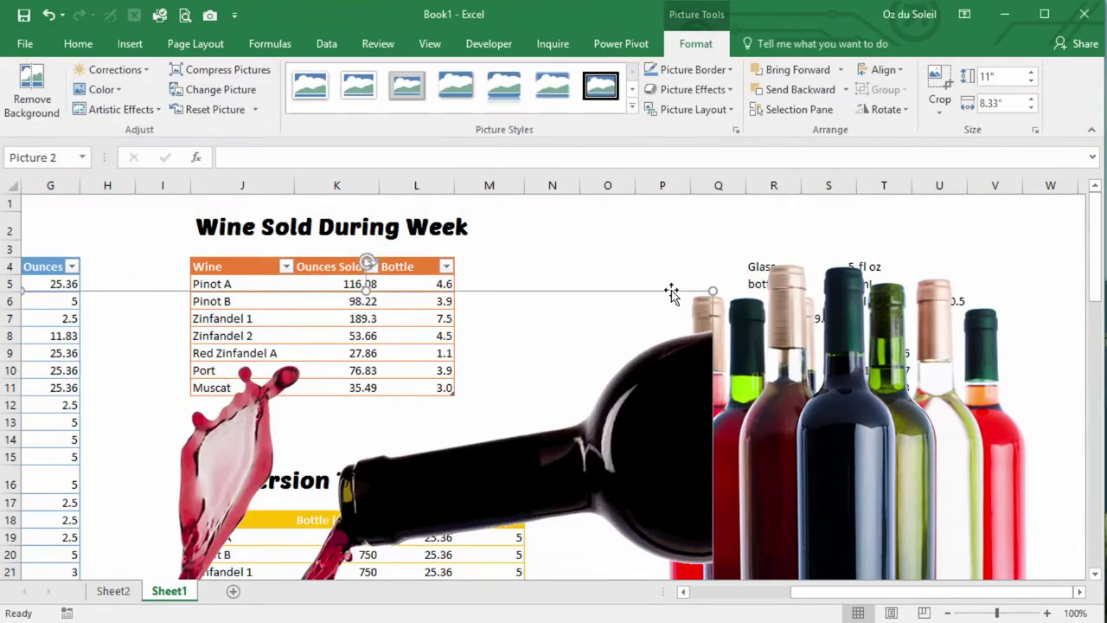
scroll(612, 416, down, 3)
scroll(612, 415, down, 6)
scroll(767, 410, up, 8)
key(Delete)
Step: Shrink the wine bottles picture, and size the pouring-wine picture at about 7.07 by 5.36 inches beside the Conversion Table
scroll(606, 354, down, 1)
click(870, 307)
scroll(618, 267, up, 1)
drag(600, 242, 917, 489)
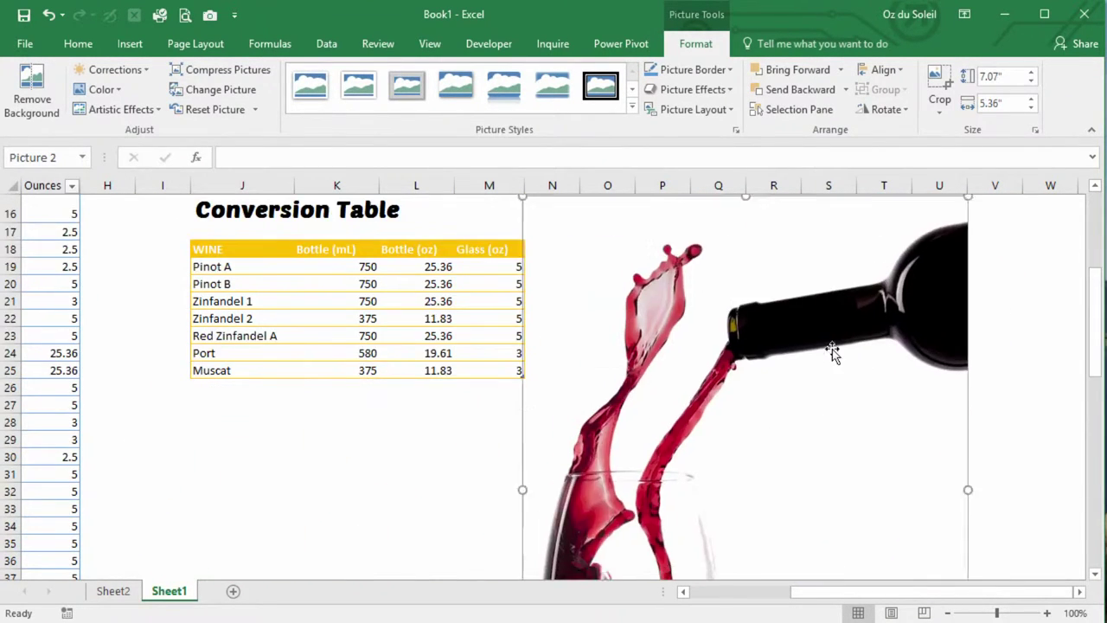
drag(832, 350, 944, 350)
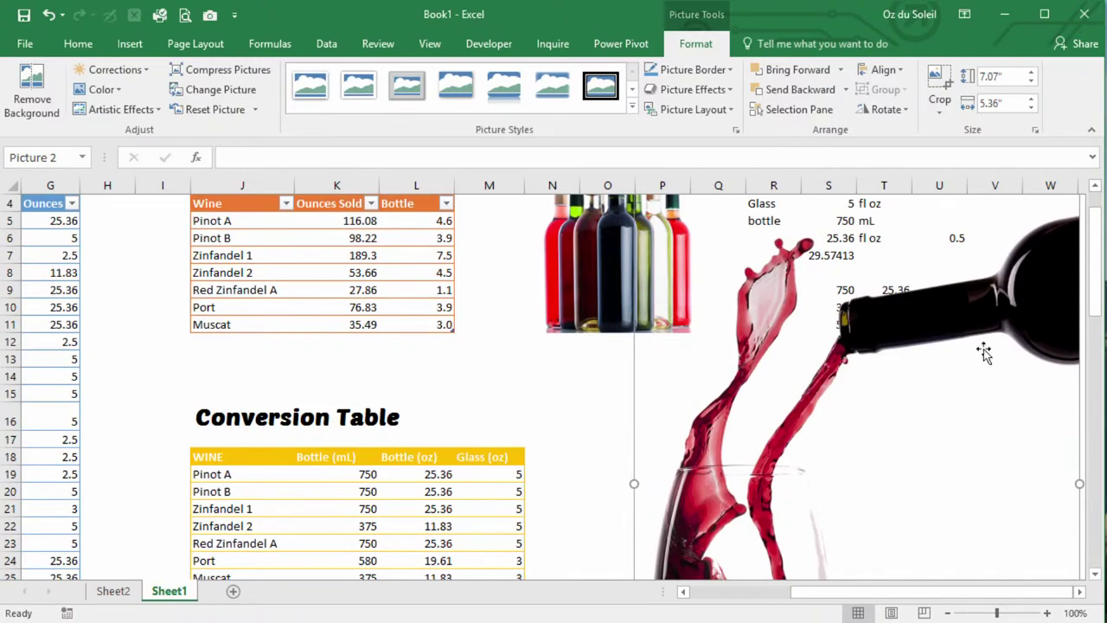
Step: Shrink the pouring-wine picture further and place it, mirrored horizontally, over the left edge of the transactions table
scroll(944, 349, up, 1)
drag(635, 252, 983, 346)
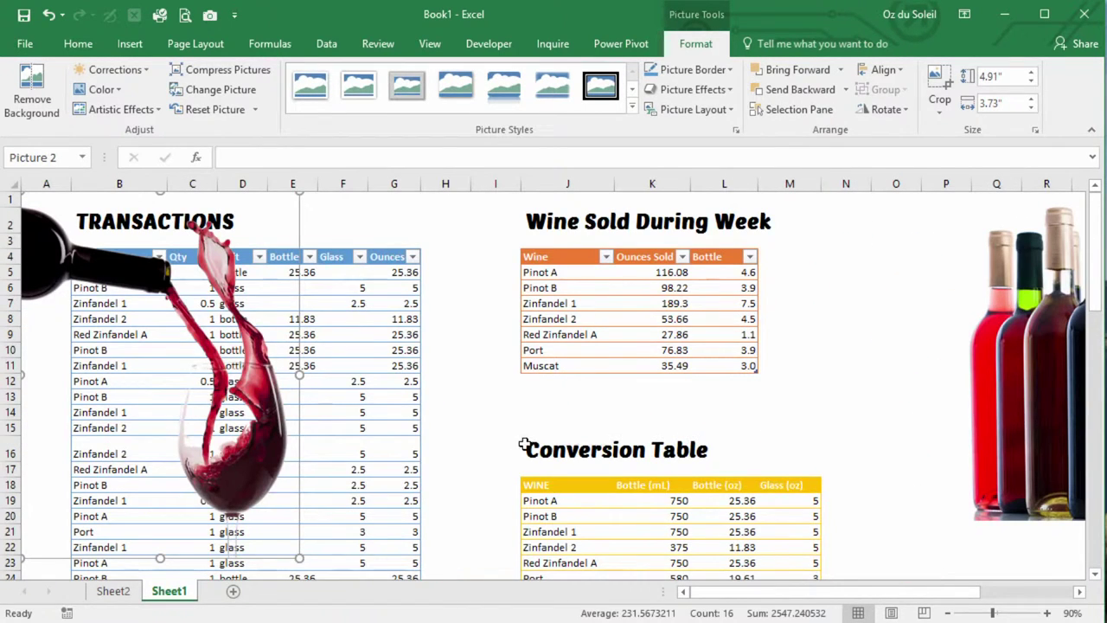
scroll(443, 522, down, 2)
drag(297, 454, 290, 445)
scroll(289, 444, up, 2)
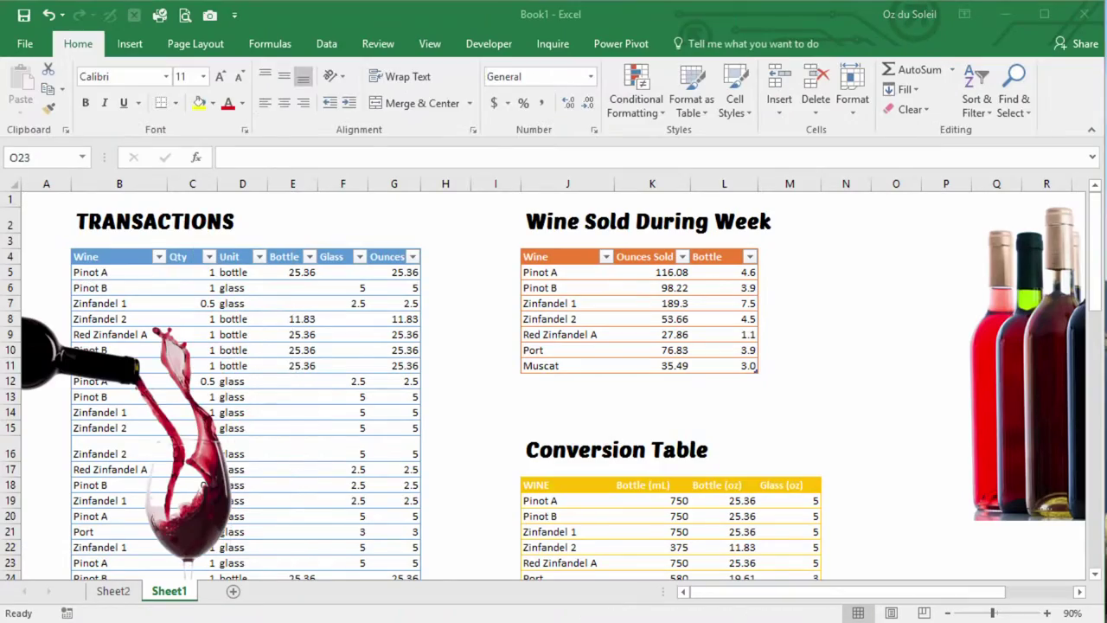
Step: Insert the picture Glass-of-Wine-38.png from the wine_png folder
click(129, 43)
click(194, 87)
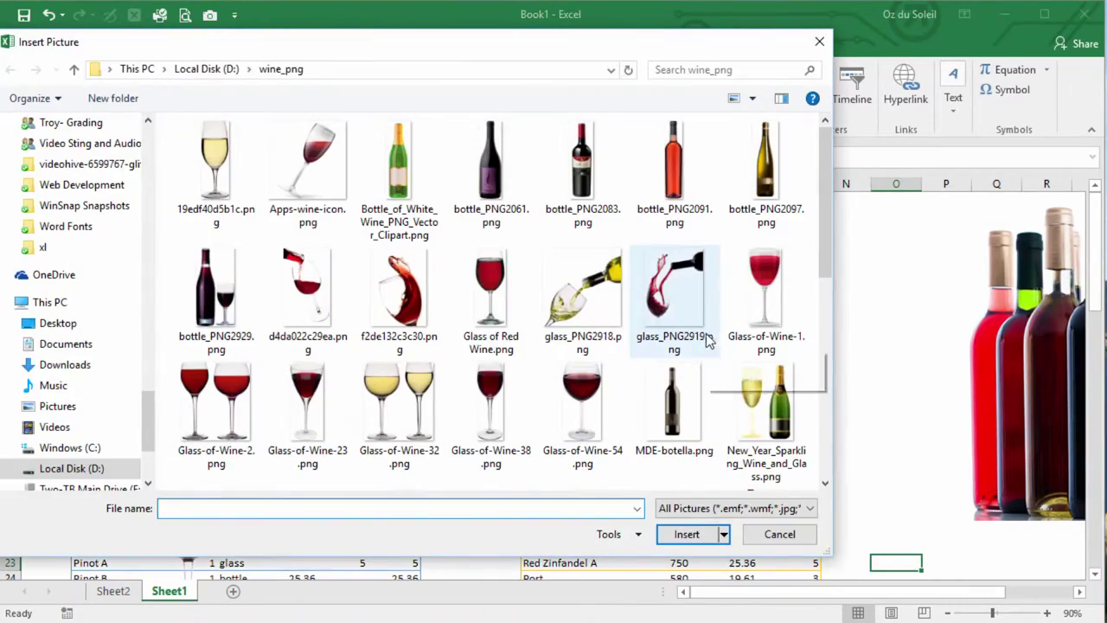
double_click(496, 419)
scroll(871, 444, down, 3)
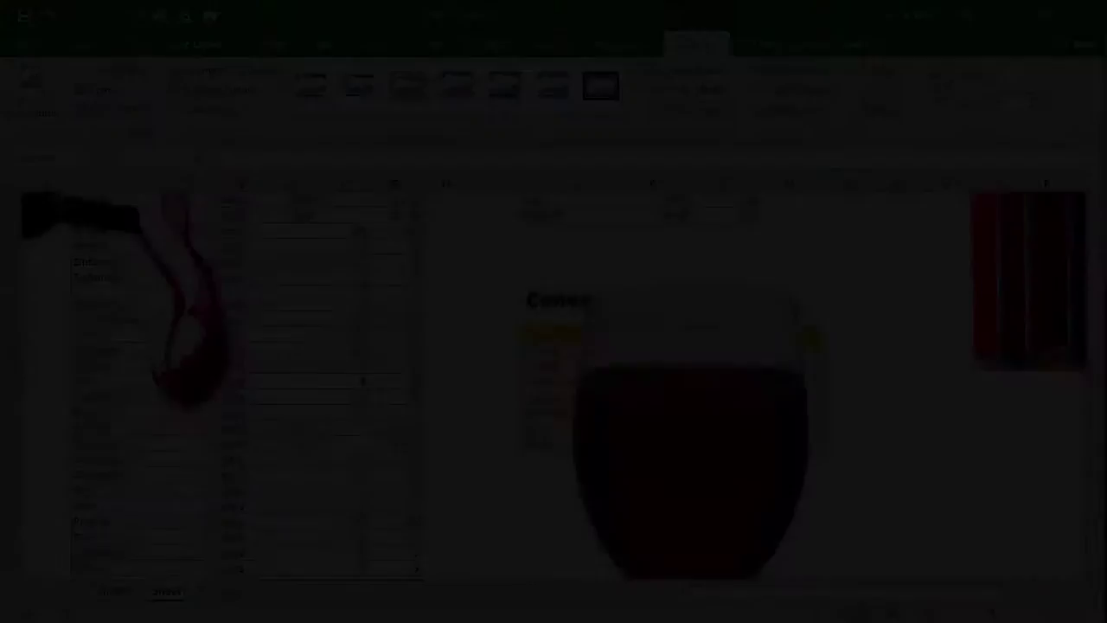